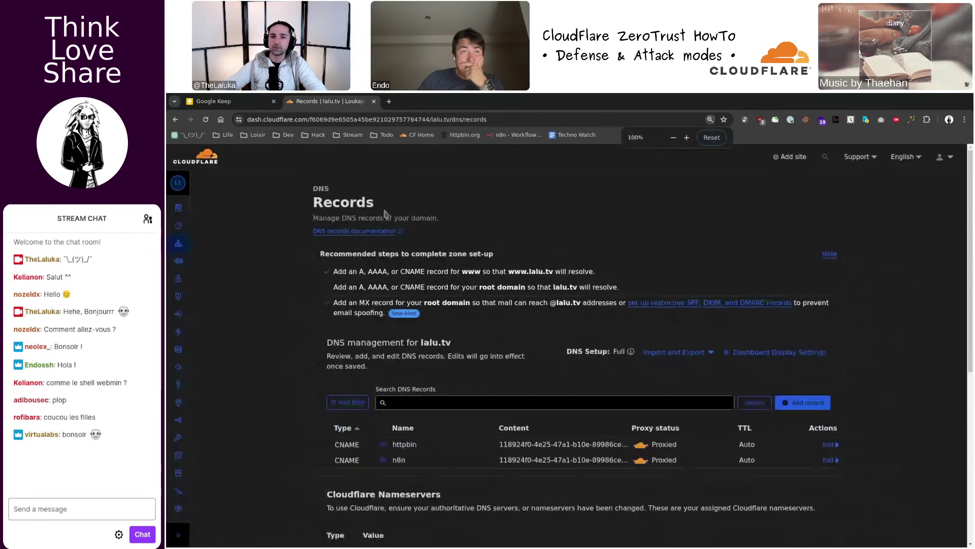
- From account Home, zoom to 110%, open lalu.tv, and tile the browser beside the notes
left_click(179, 184)
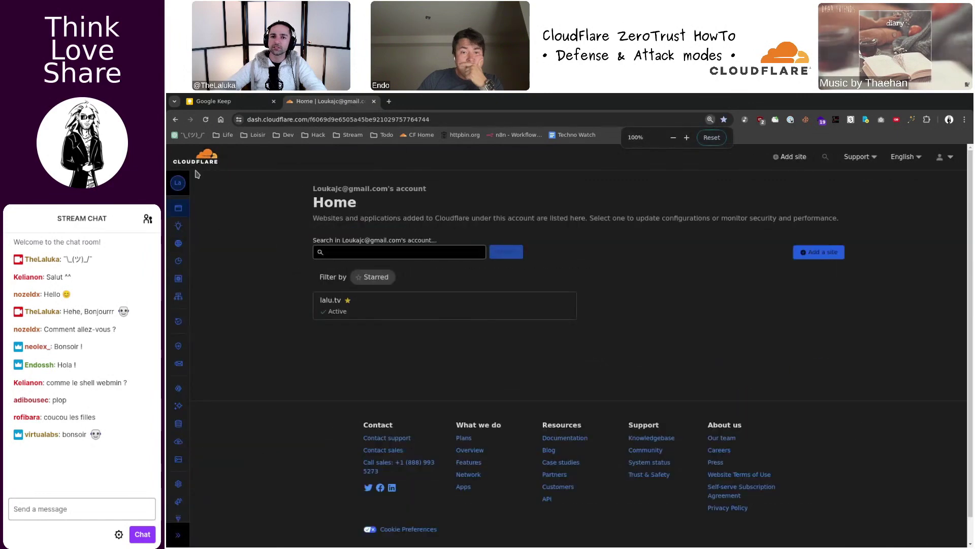
mouse_move(197, 235)
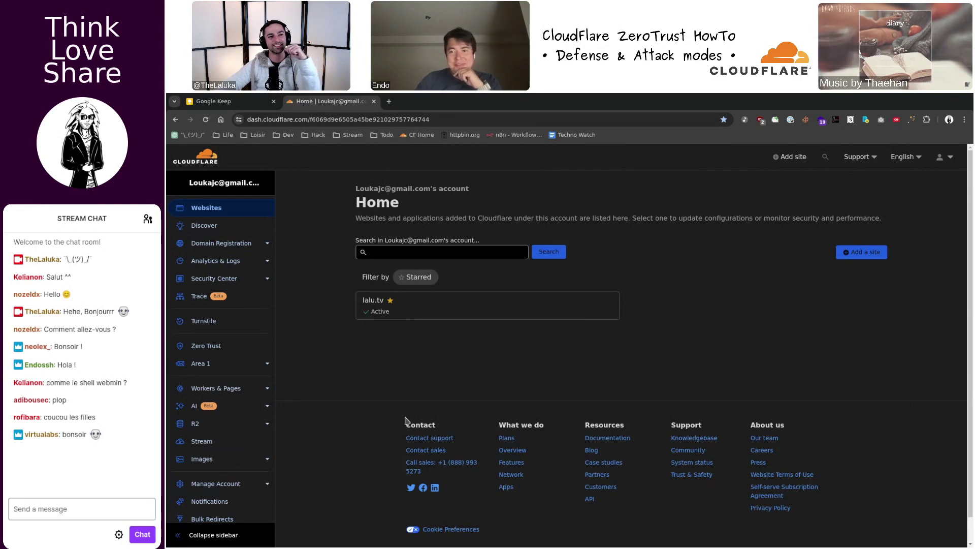
key("ctrl+plus")
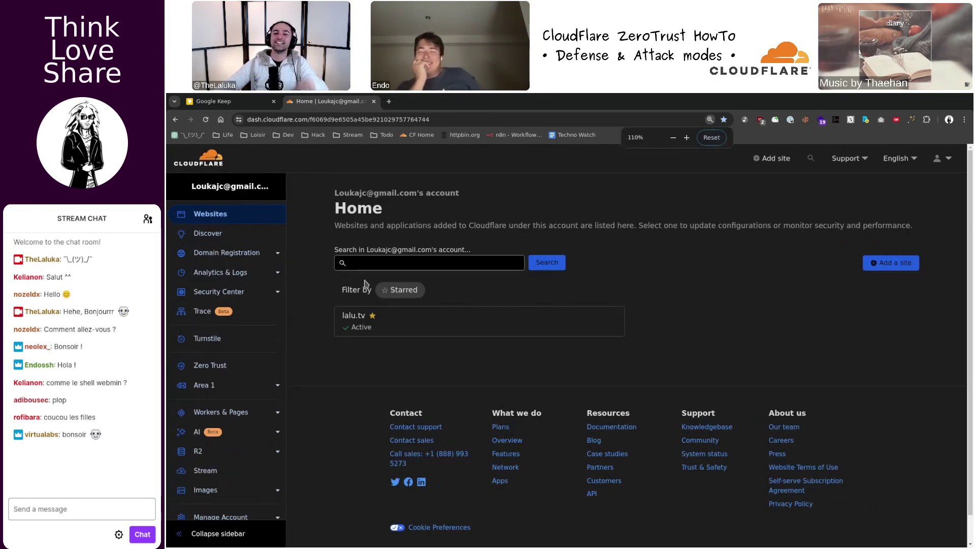
left_click(401, 314)
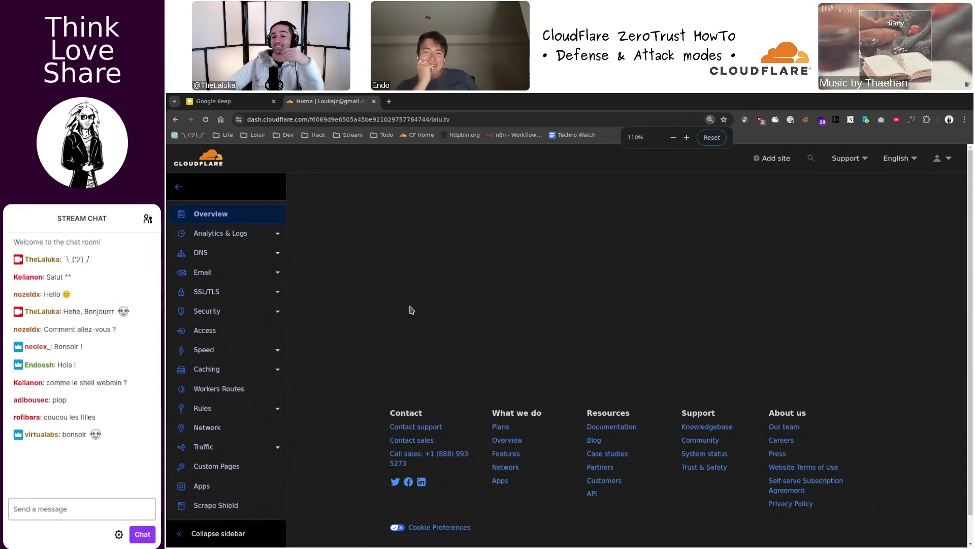
key("super+f")
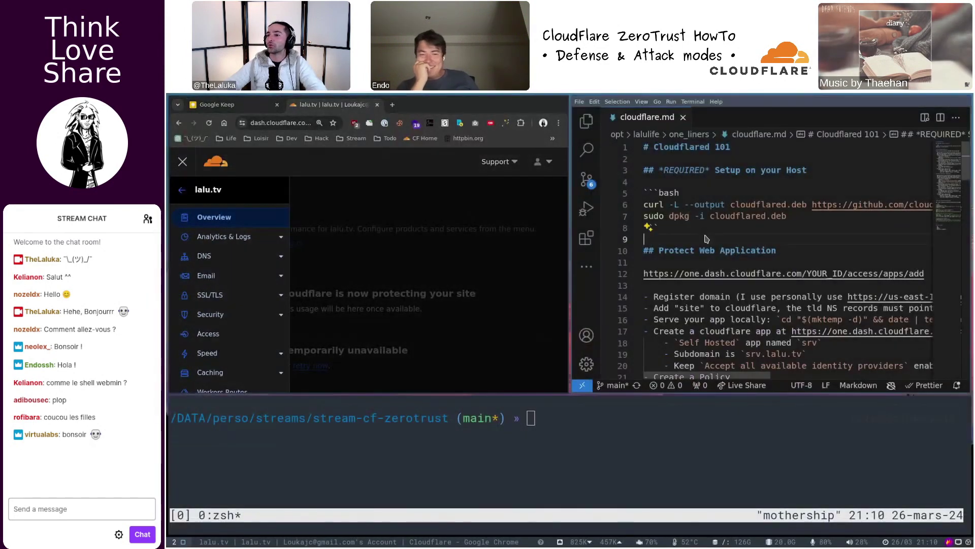
- Copy the Route 53 domains URL from cloudflare.md and load it in a new browser tab
key("super+f")
scroll(389, 270, "down", 2)
left_click(356, 246)
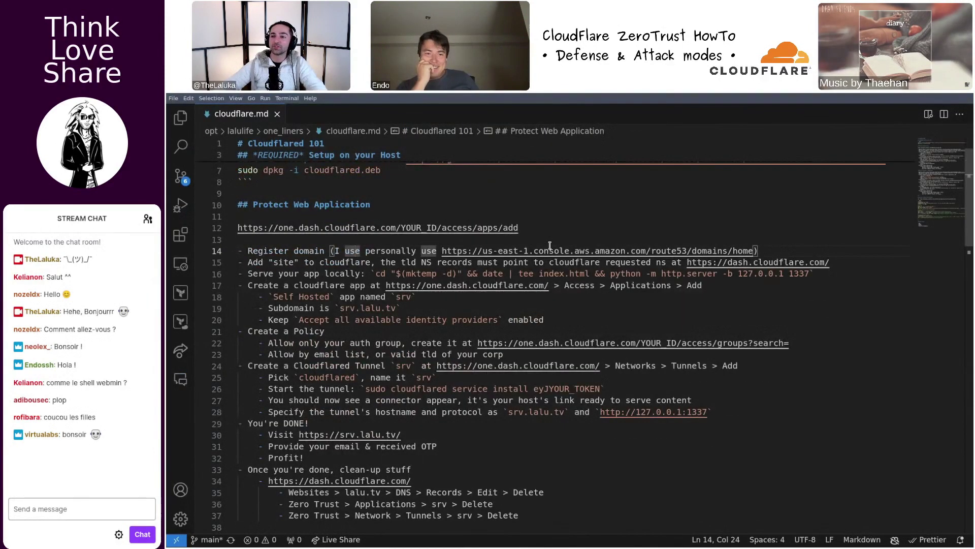
double_click(474, 250)
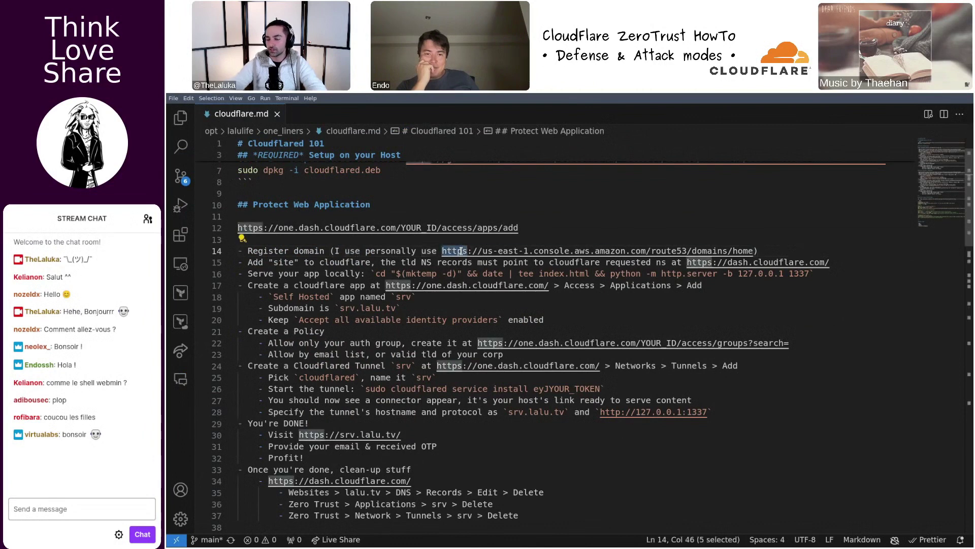
left_click(753, 250, "shift")
key("super+f")
key("ctrl+c")
left_click(463, 254)
key("ctrl+t")
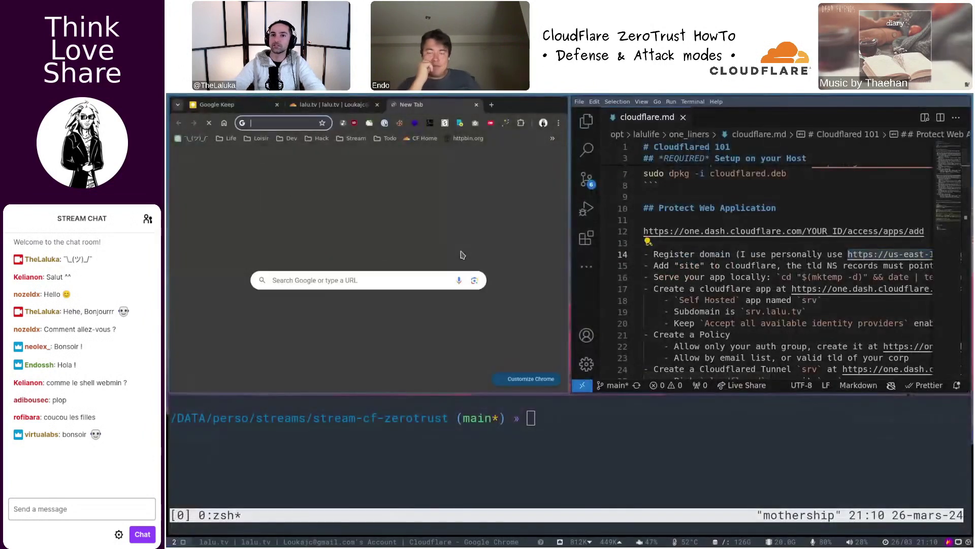
key("super+f")
key("ctrl+v")
key("Return")
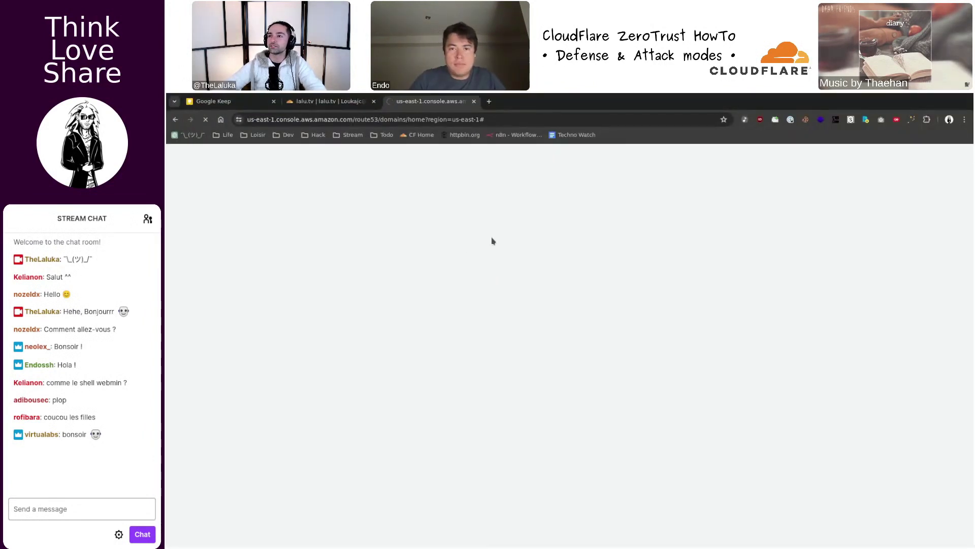
- Sign in to the AWS console with credentials filled from 1Password
key("ctrl+shift+x")
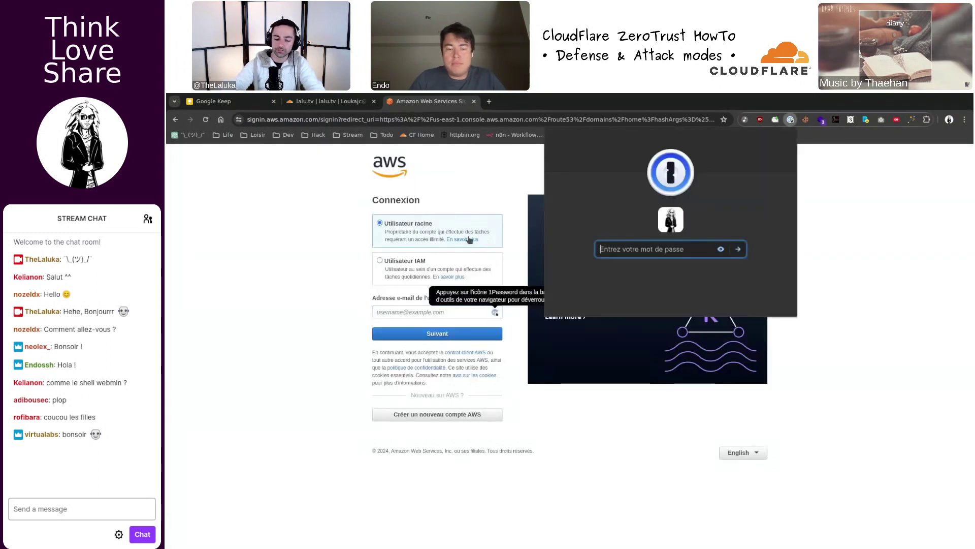
type("**********")
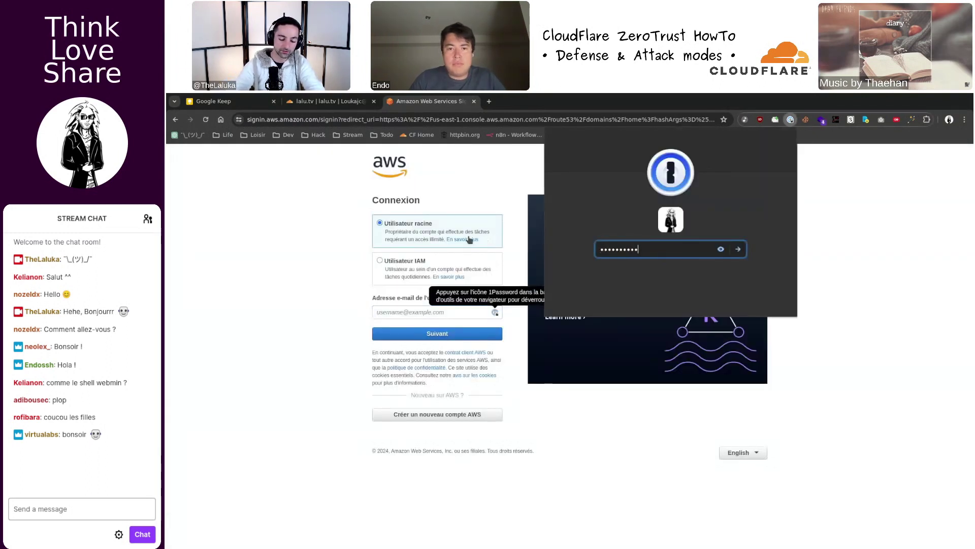
type("**************")
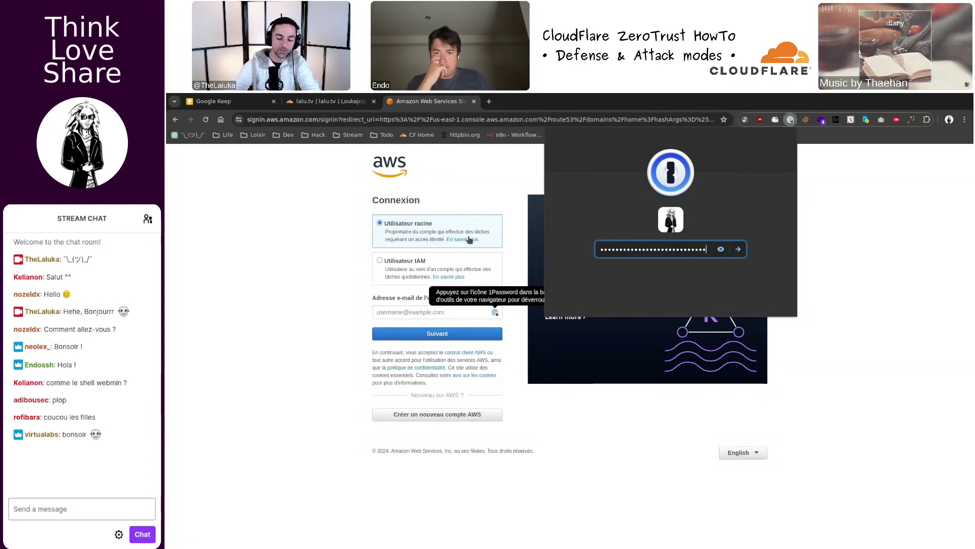
key("Return")
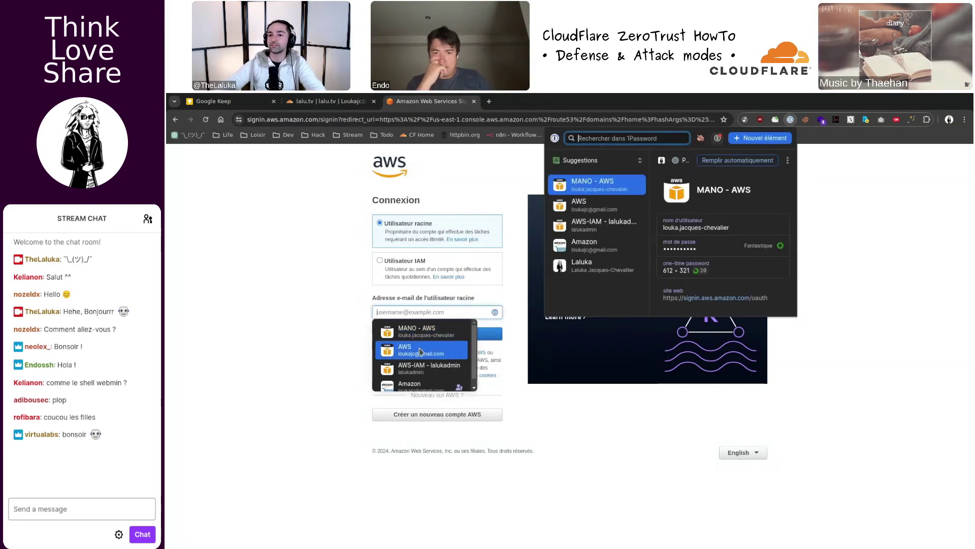
left_click(420, 351)
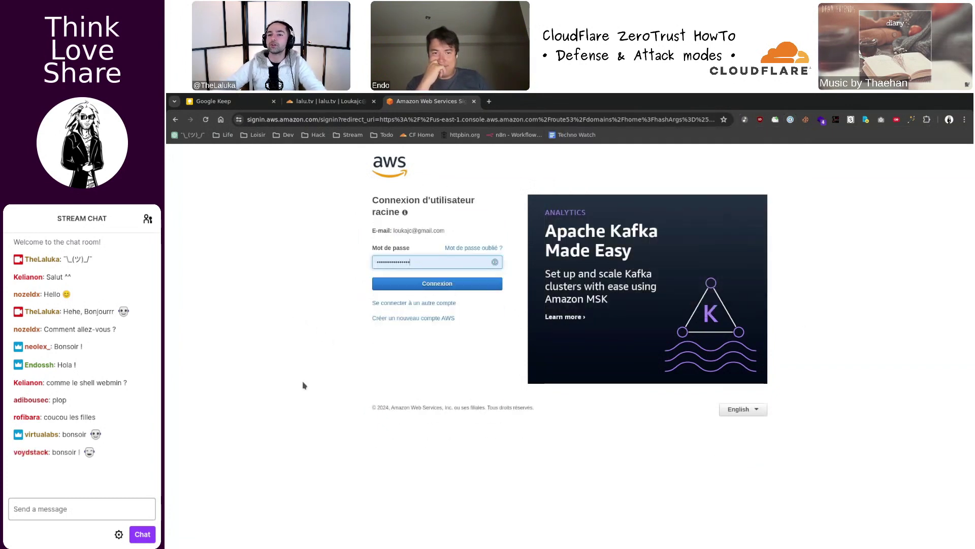
left_click(445, 285)
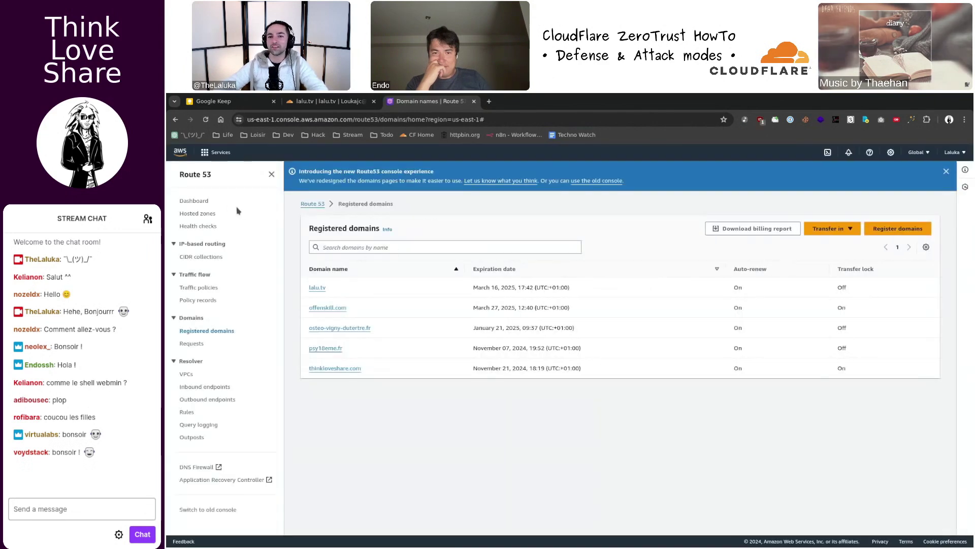
- Check lalu.tv's name servers in Edit name servers, cancel, and close the Route 53 tab
left_click(317, 301)
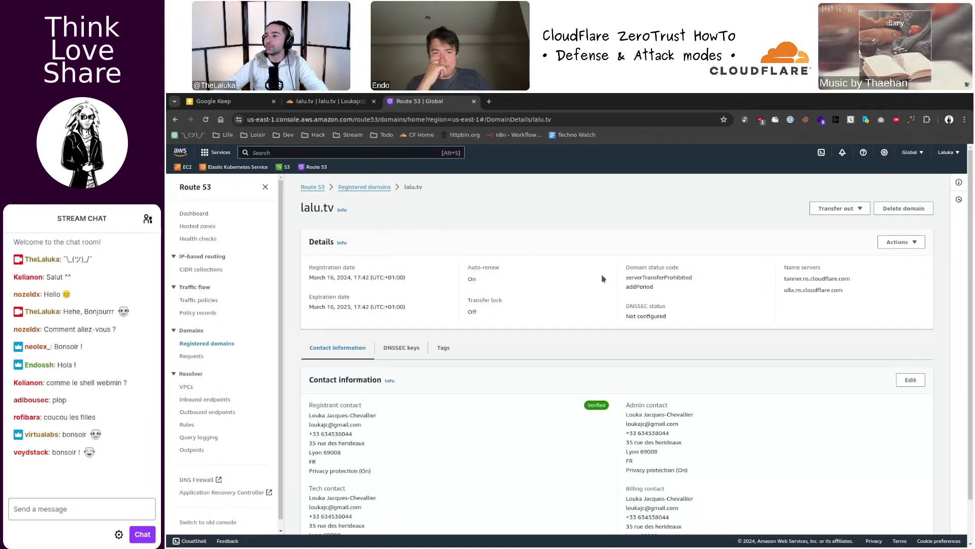
left_click(917, 242)
left_click(868, 257)
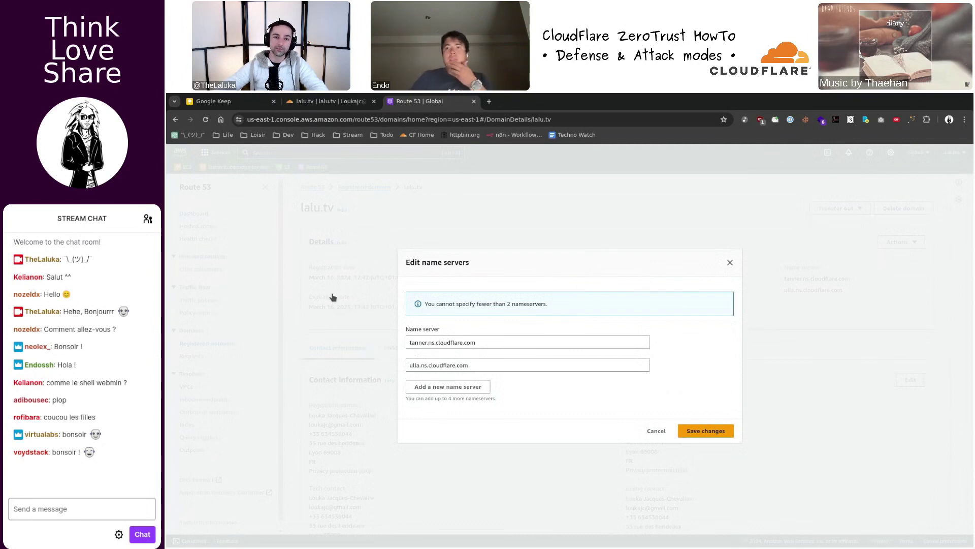
left_click(472, 216)
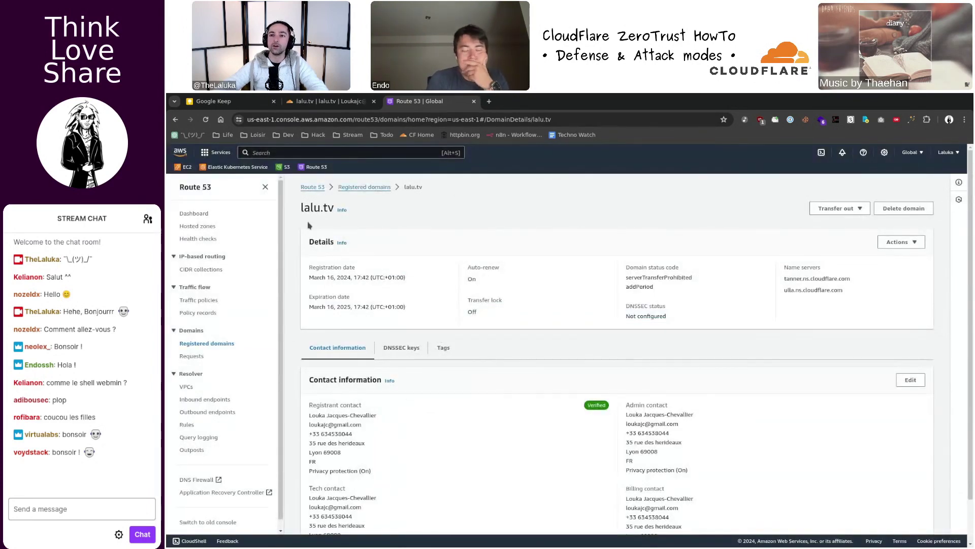
key("ctrl+w")
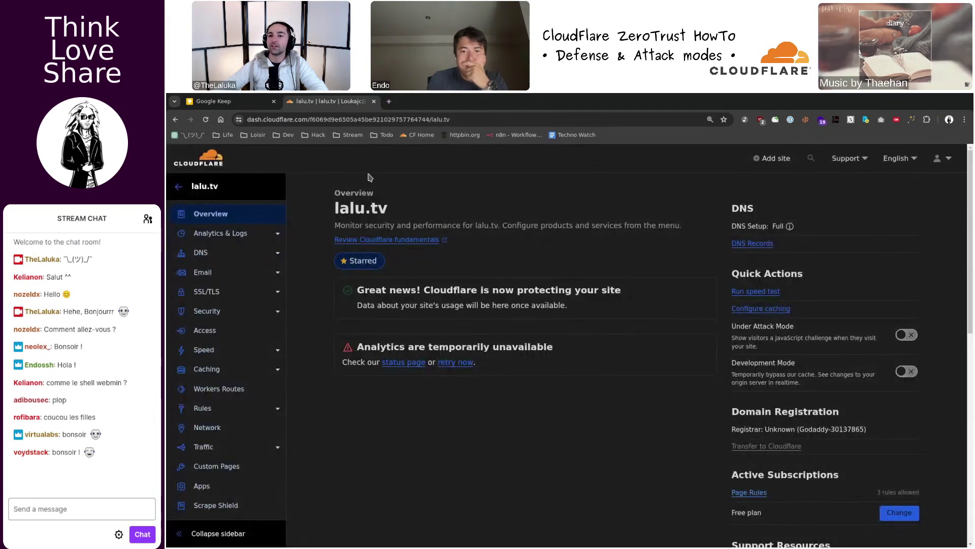
- Copy the line-16 web server command from the notes and run it in a new tmux pane
key("alt+Tab")
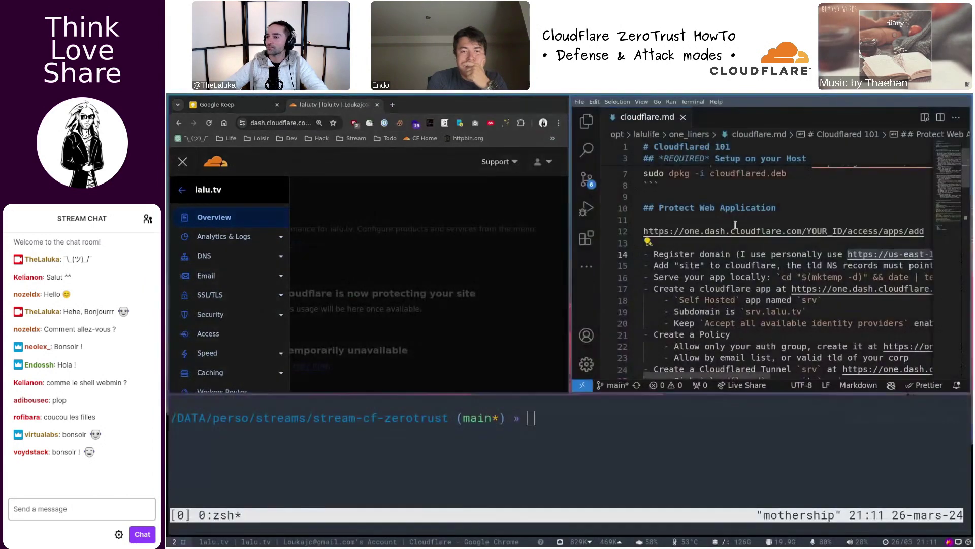
scroll(491, 252, "up", 1)
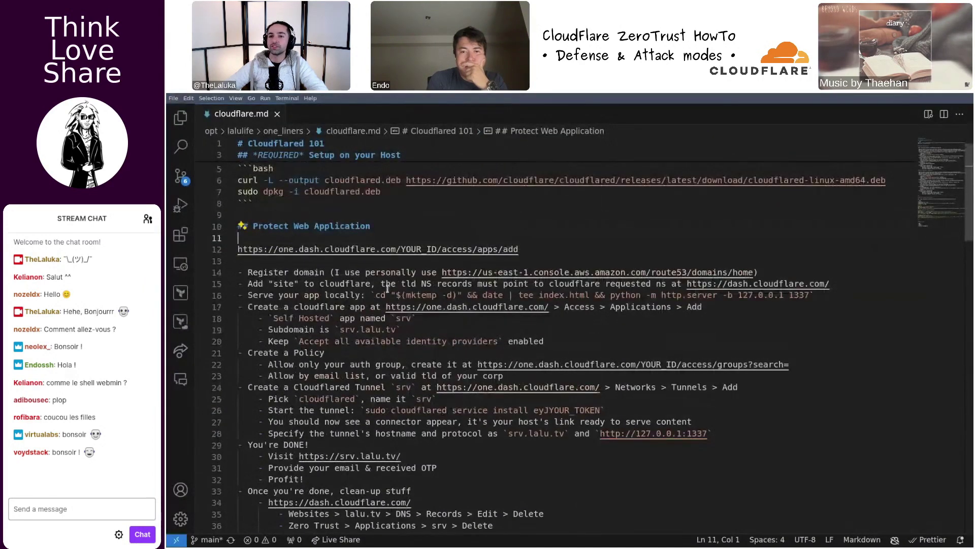
triple_click(309, 282)
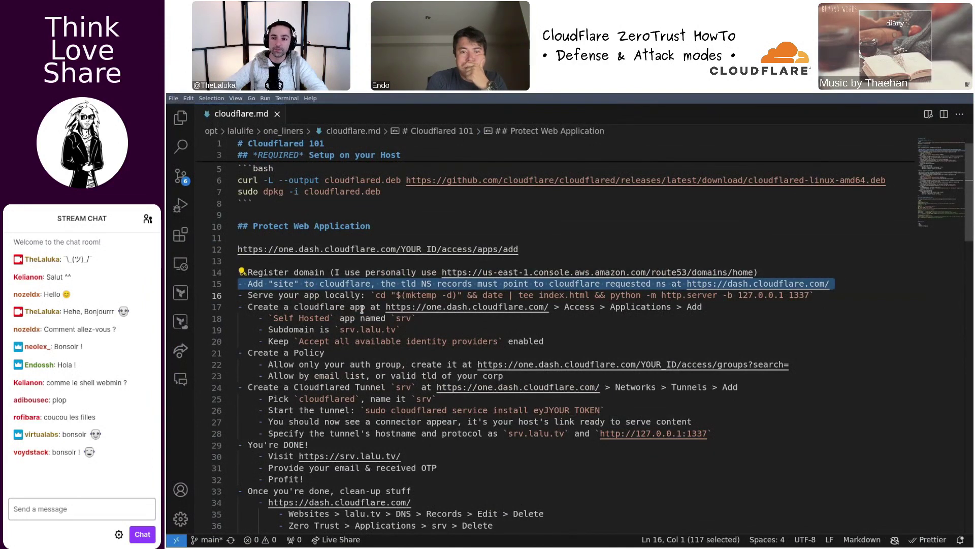
left_click(380, 295)
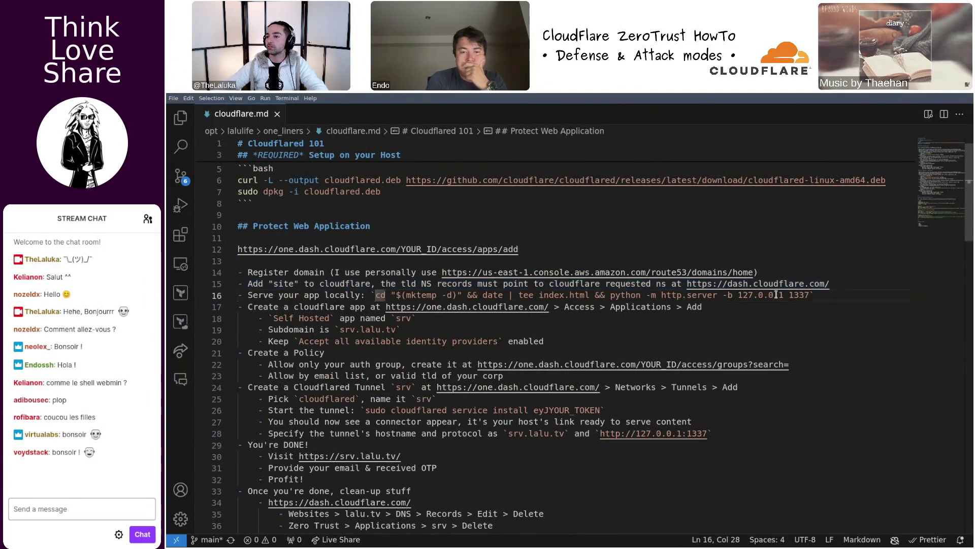
left_click(809, 295, "shift")
key("alt+Tab")
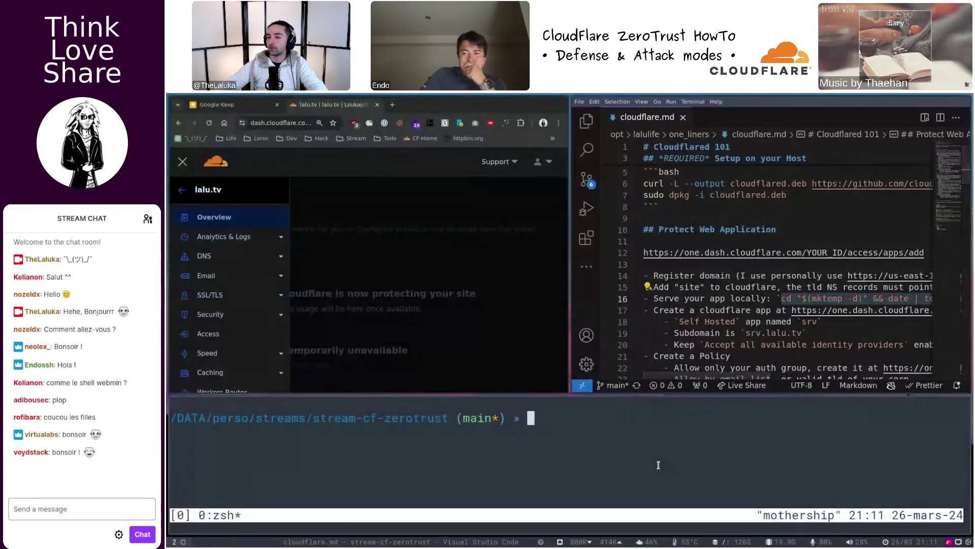
key("ctrl+b")
key("percent")
type("cd \"$(mktemp -d)\" && date | tee index.html && python -m http.server -b 127.0.0.1 1337")
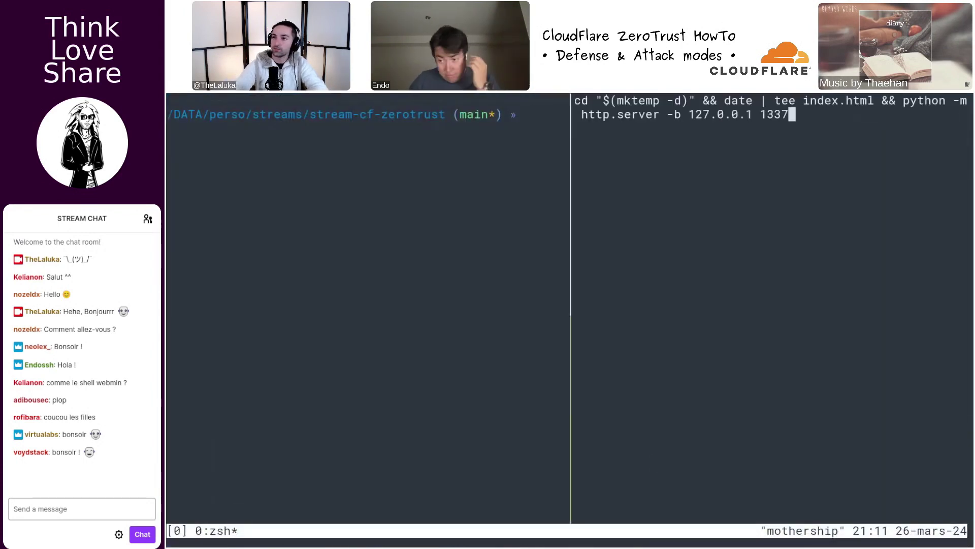
key("Return")
key("ctrl+b")
key("z")
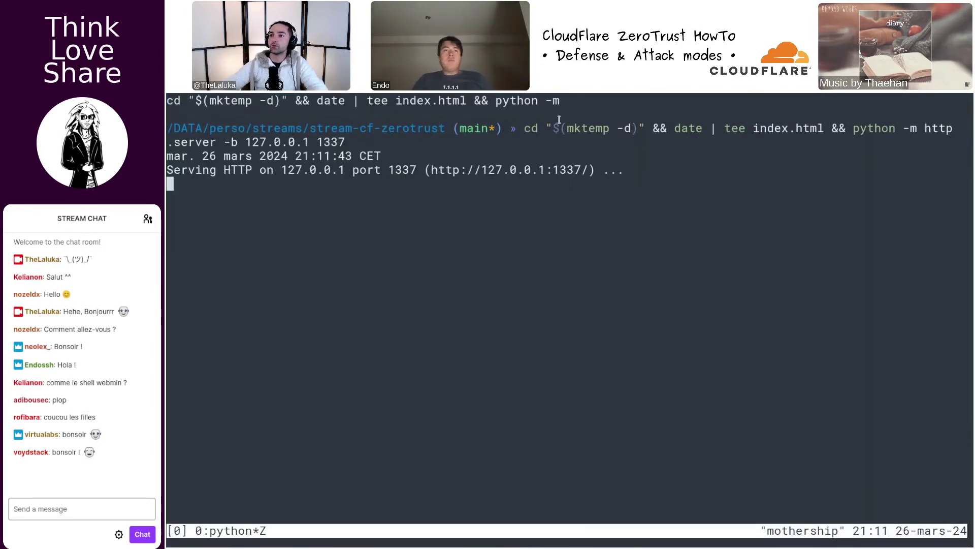
- Highlight the temp directory, date, index.html and 127.0.0.1:1337 parts of the server command
left_click_drag(524, 128, 655, 128)
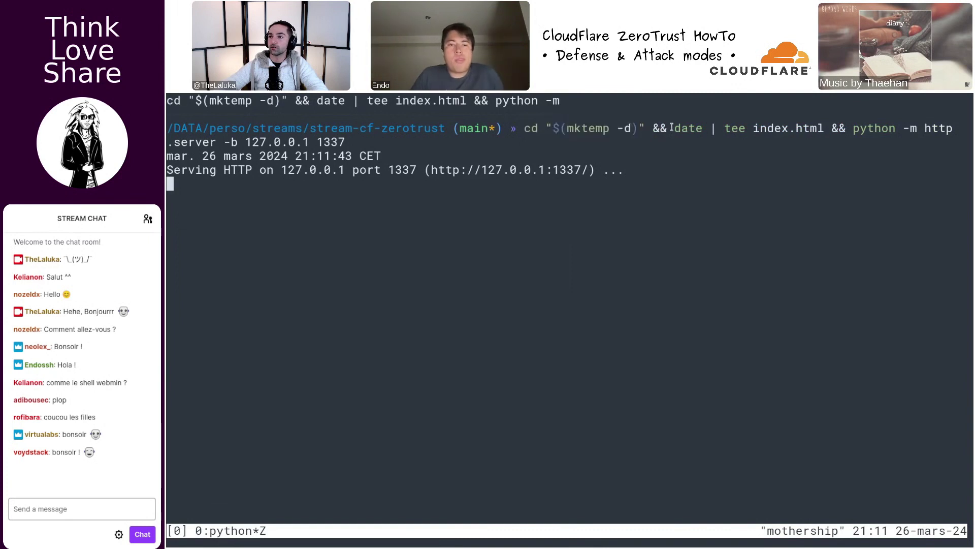
double_click(688, 128)
double_click(779, 128)
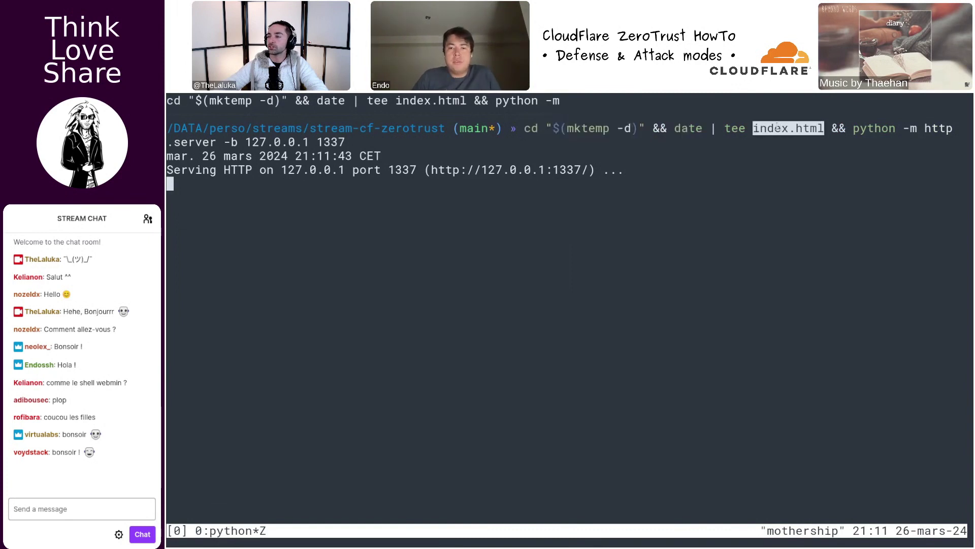
triple_click(936, 128)
left_click_drag(810, 146, 345, 143)
- Browse to 127.0.0.1:1337/toto to trigger a 404 on the local server
key("super+f")
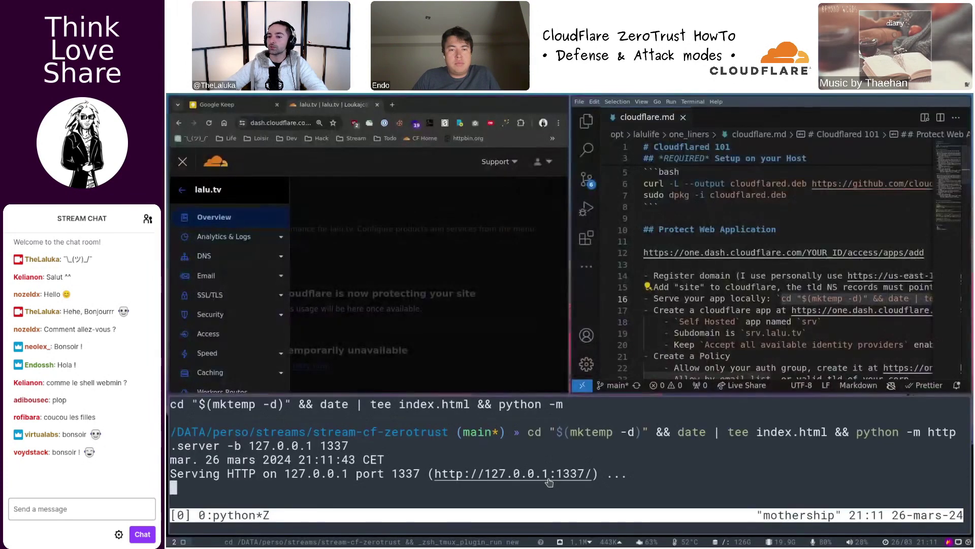
left_click(548, 482)
key("super+f")
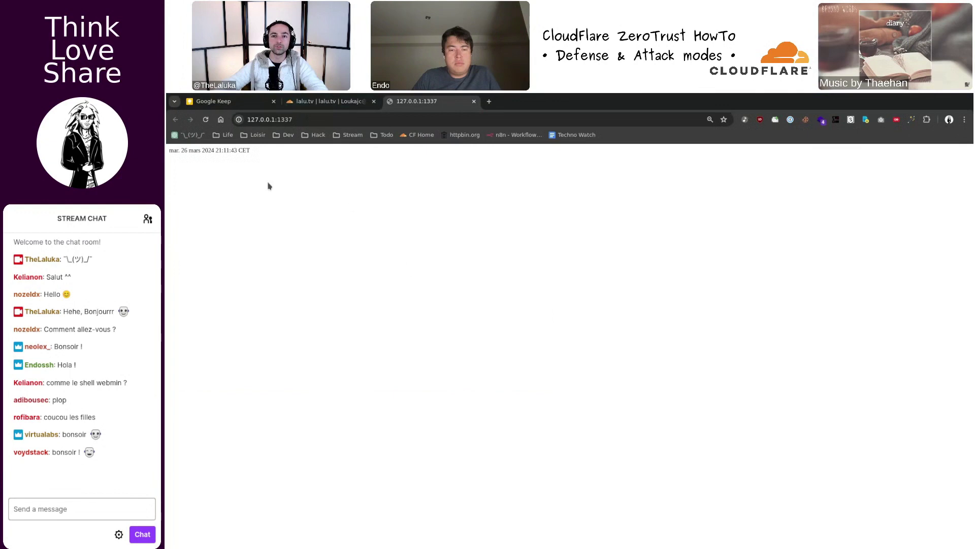
key("ctrl+l")
type("/toto")
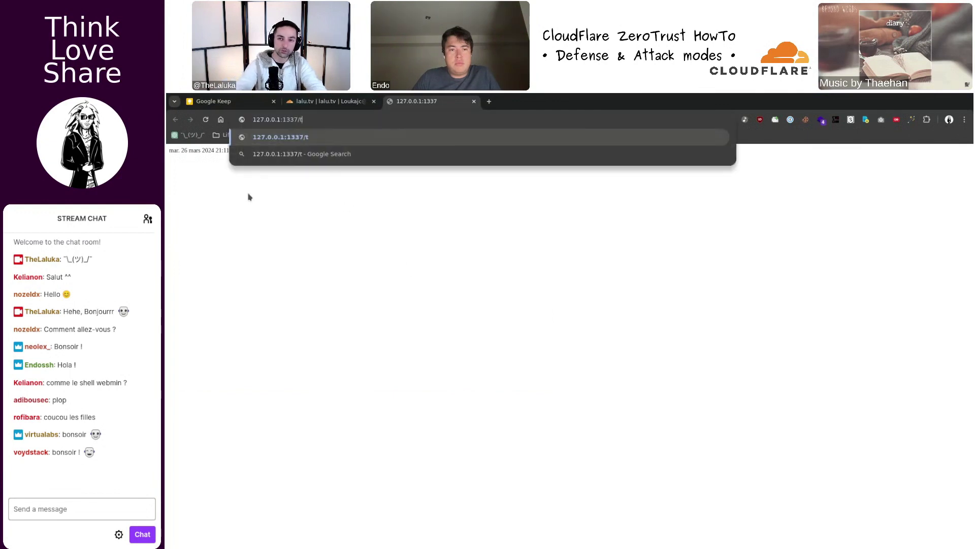
key("Return")
key("super+f")
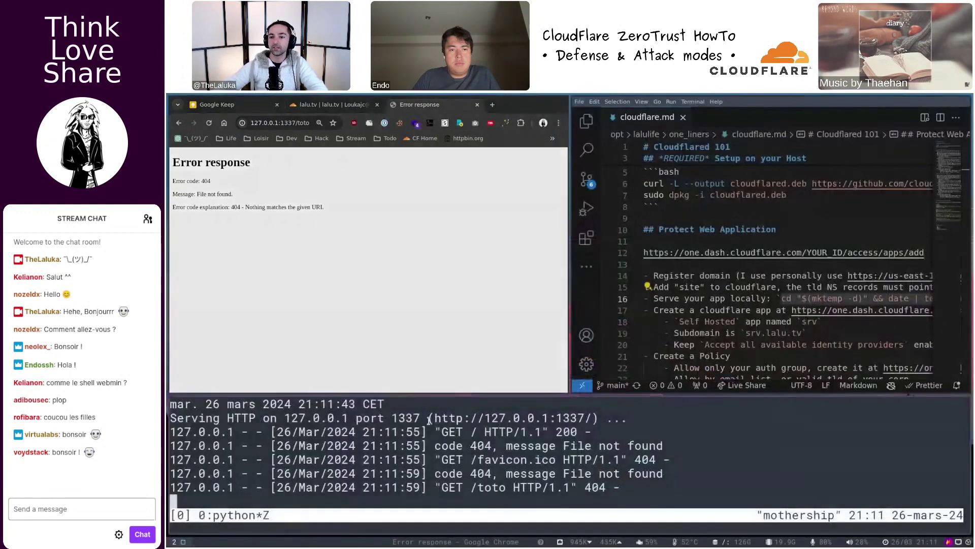
- Split the tmux window into a second shell pane and move to it
key("ctrl+b")
key("percent")
key("super+f")
key("ctrl+b")
key("z")
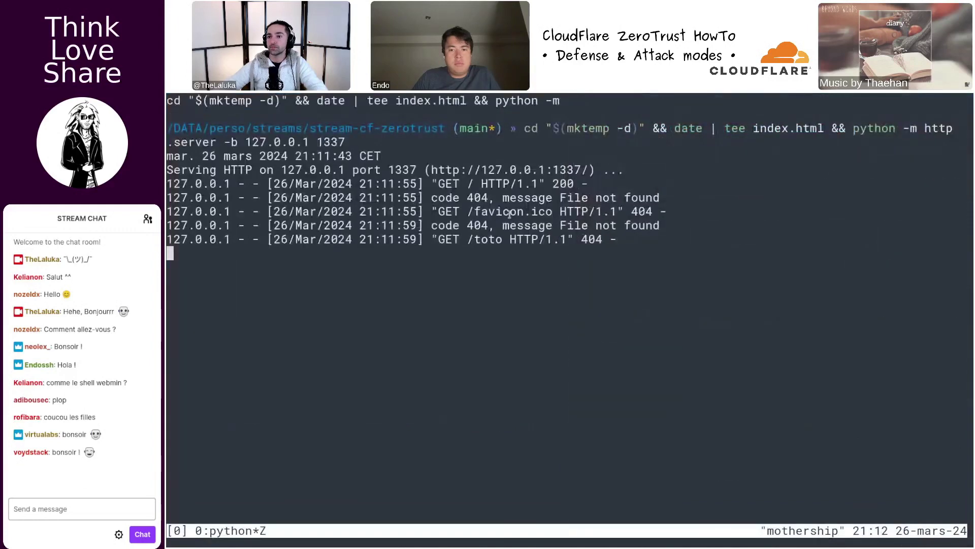
key("ctrl+b")
key("z")
key("ctrl+b")
key("Left")
- Run show-open-ports from history with sudo and widen the pane to full width
key("ctrl+r")
type("sho")
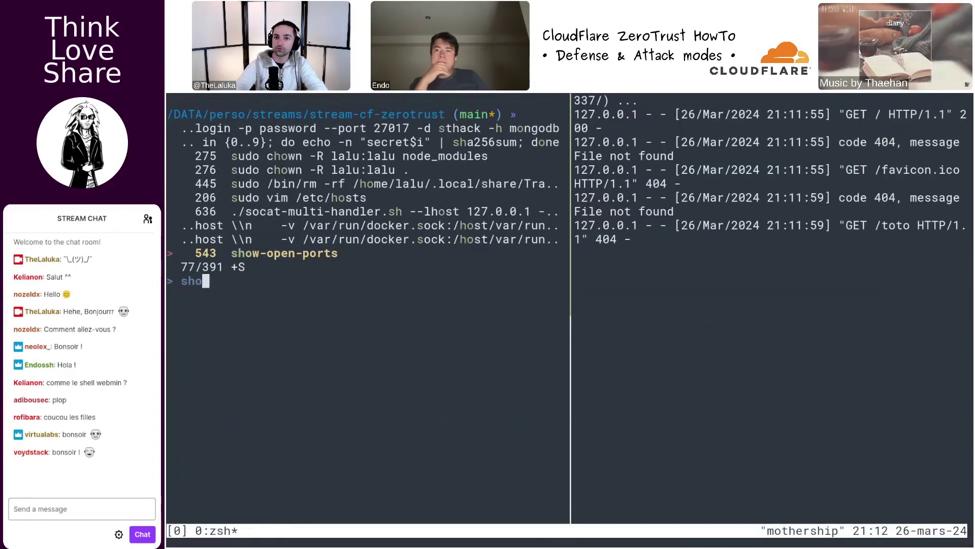
key("Return")
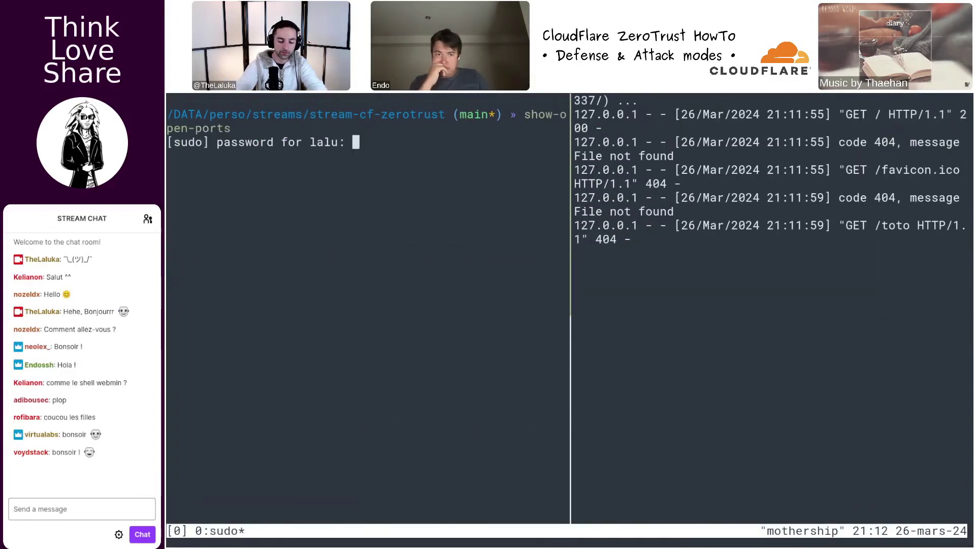
key("Return")
key("ctrl+b")
key("z")
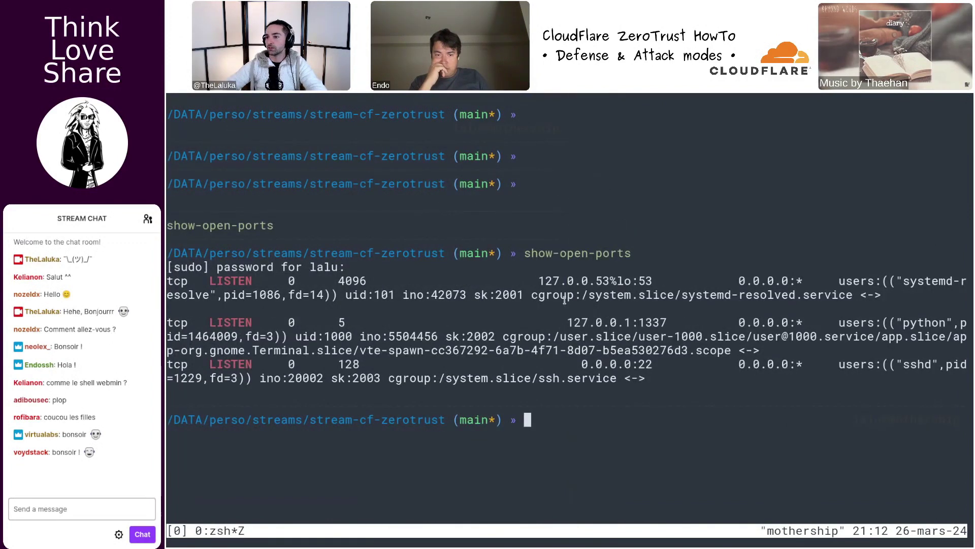
- Highlight the python 127.0.0.1:1337 and resolver 127.0.0.53 entries, then restore the tiled layout
left_click_drag(560, 319, 669, 317)
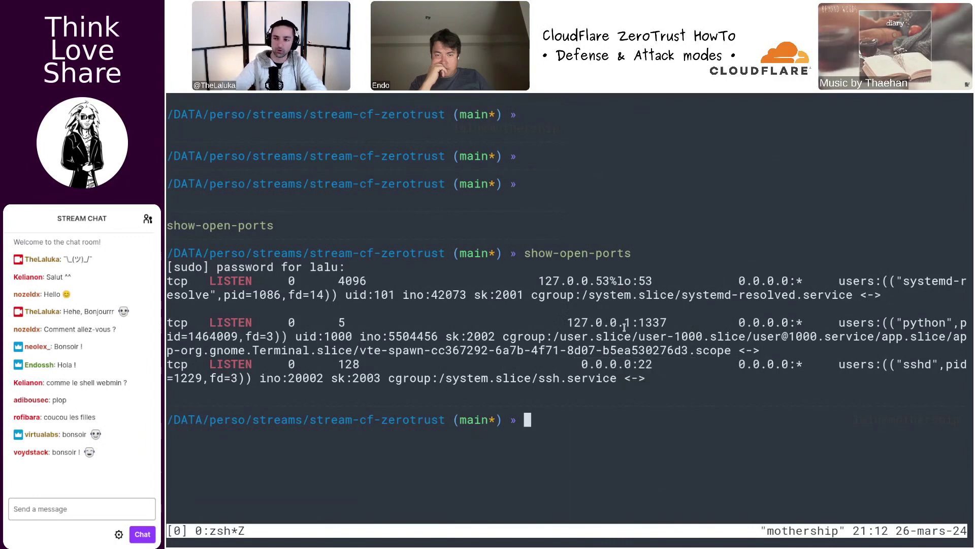
left_click_drag(676, 279, 681, 282)
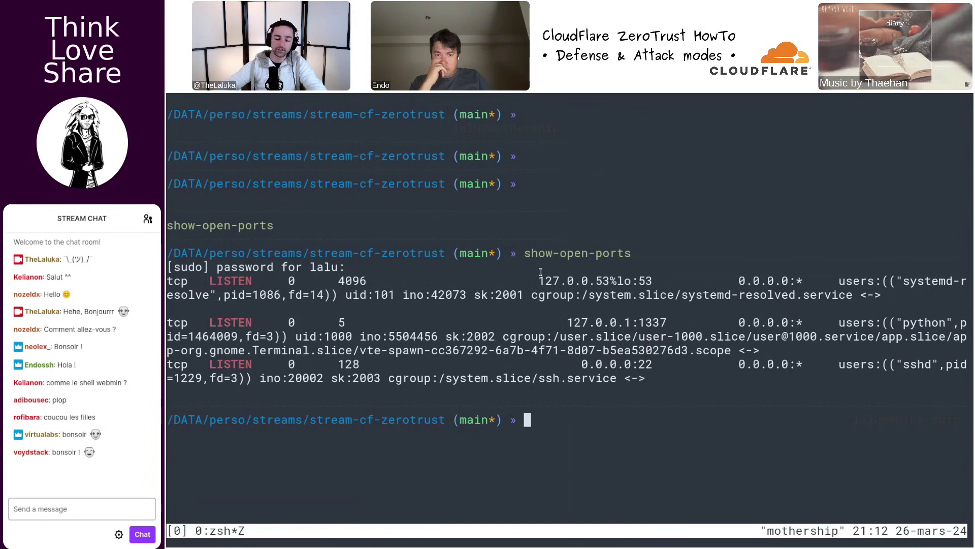
key("super+f")
key("ctrl+b")
key("z")
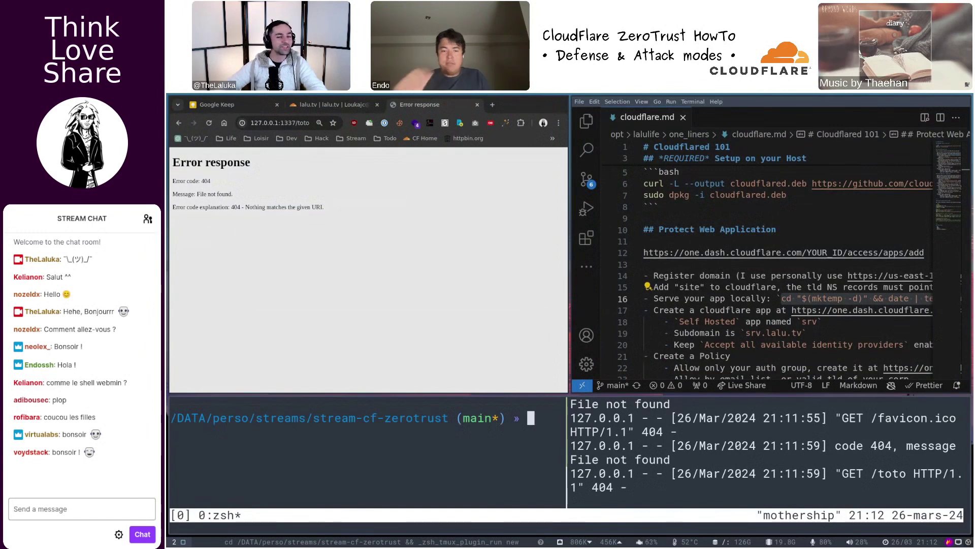
- Check the dashboard link on line 17 of cloudflare.md, then show the lalu.tv dashboard tab full screen
left_click(448, 290)
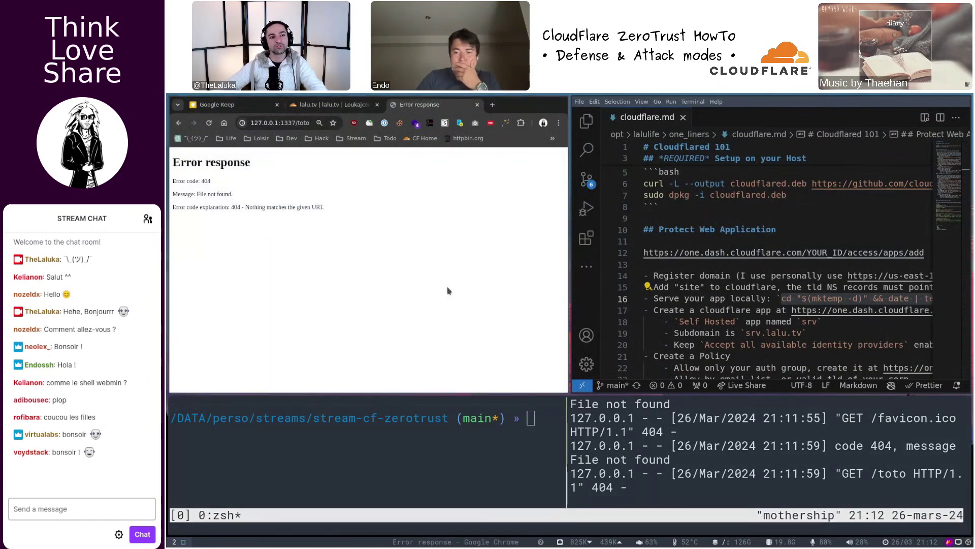
left_click(692, 309)
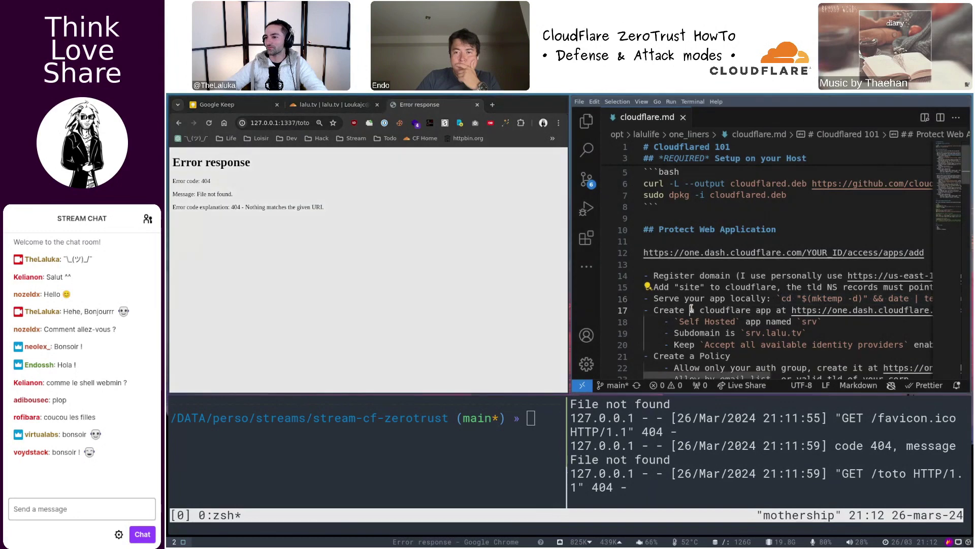
scroll(692, 310, "down", 2)
key("super+f")
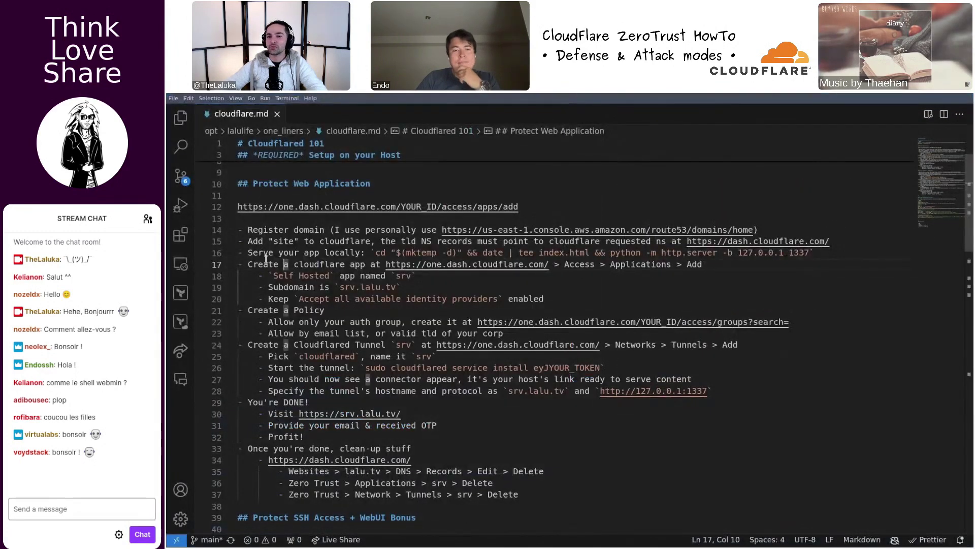
double_click(387, 264)
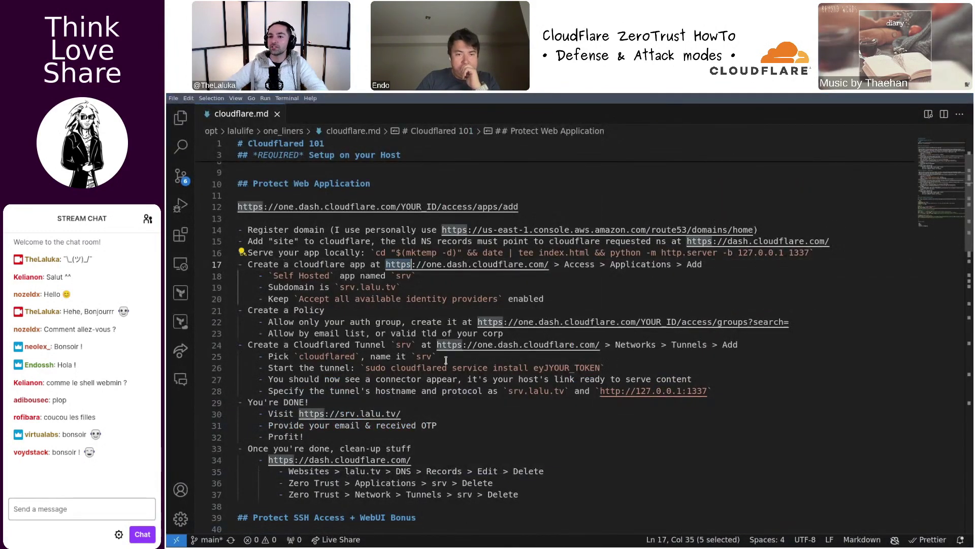
key("super+f")
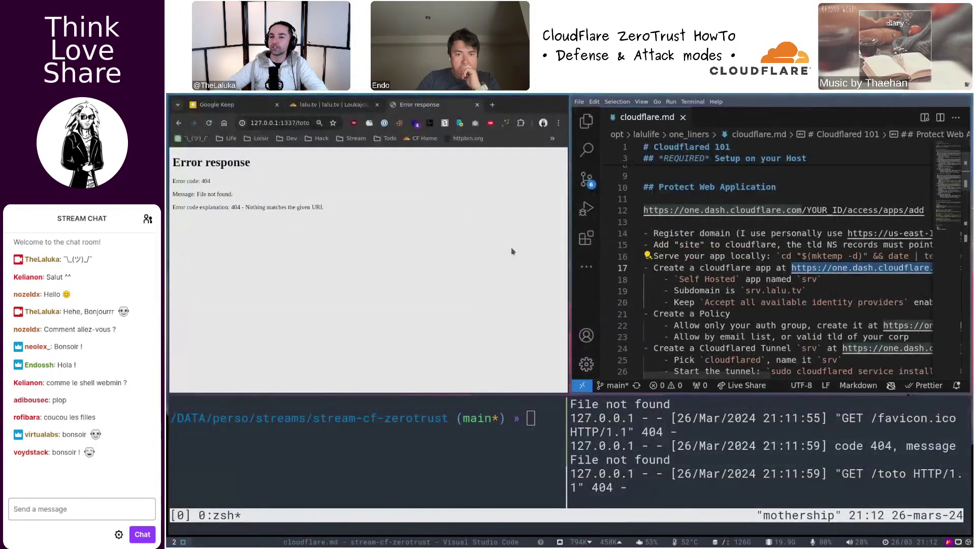
key("super+f")
key("ctrl+shift+Tab")
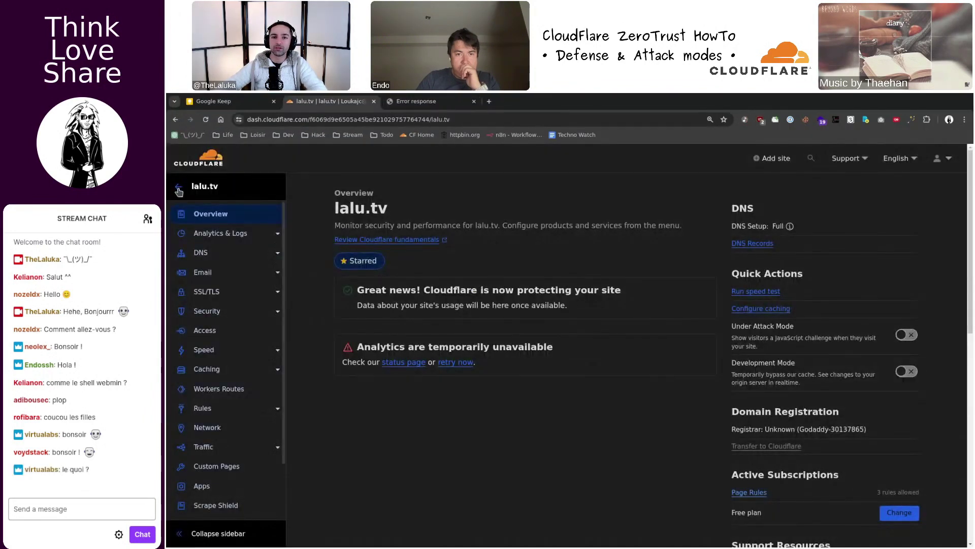
- From account Home, browse the Access applications and Networks tunnels sections
left_click(175, 187)
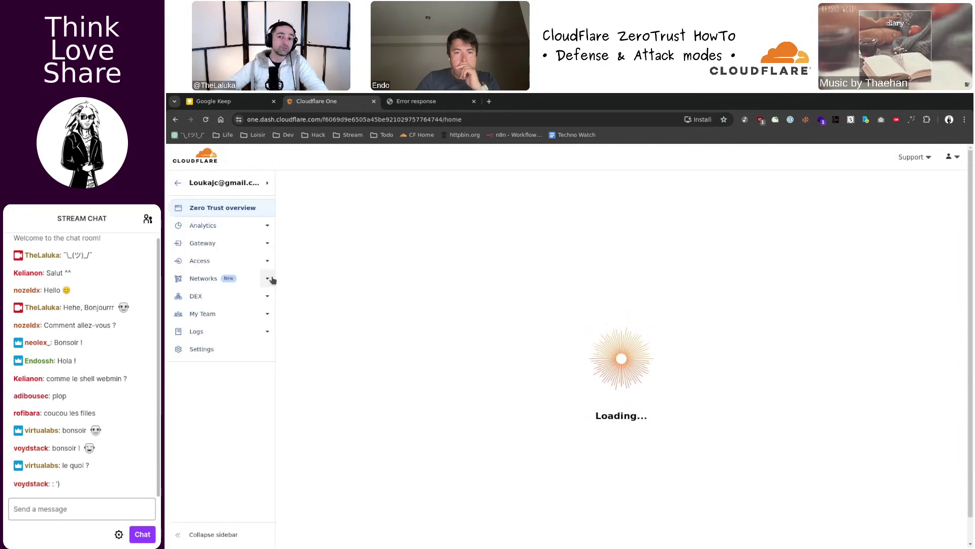
left_click(234, 262)
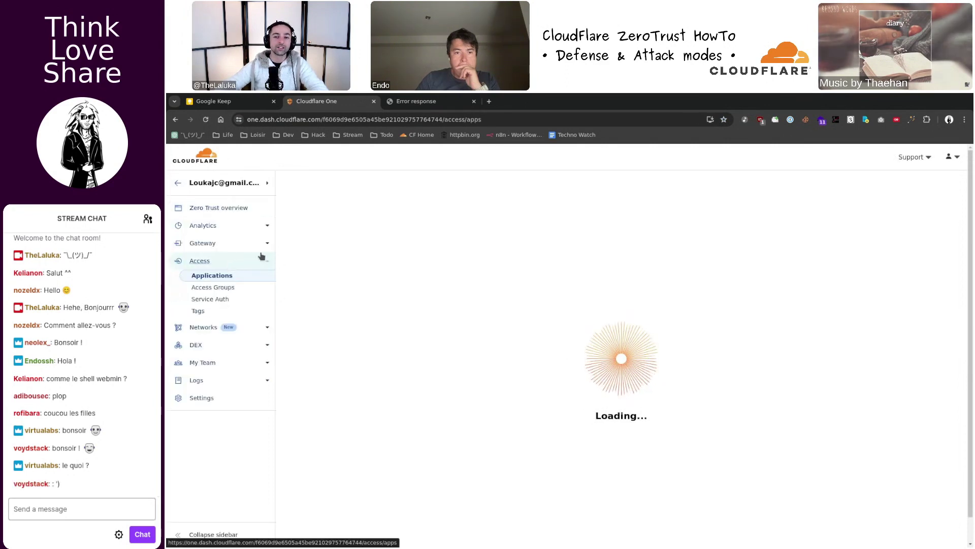
left_click(260, 326)
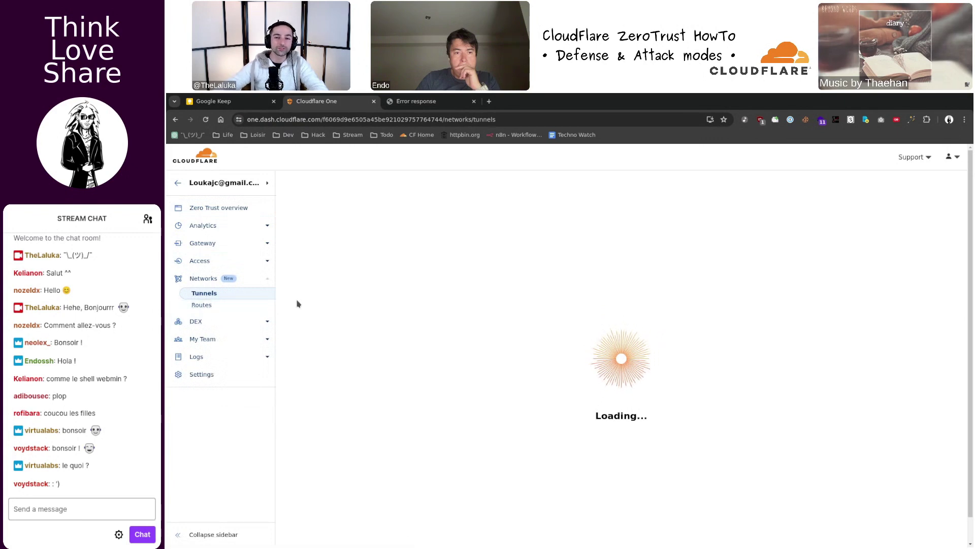
left_click(272, 261)
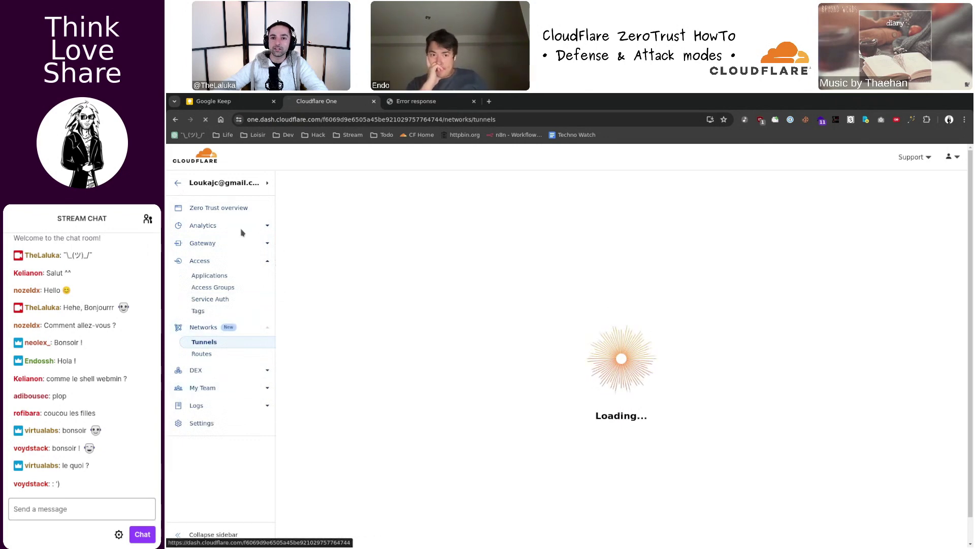
left_click(243, 183)
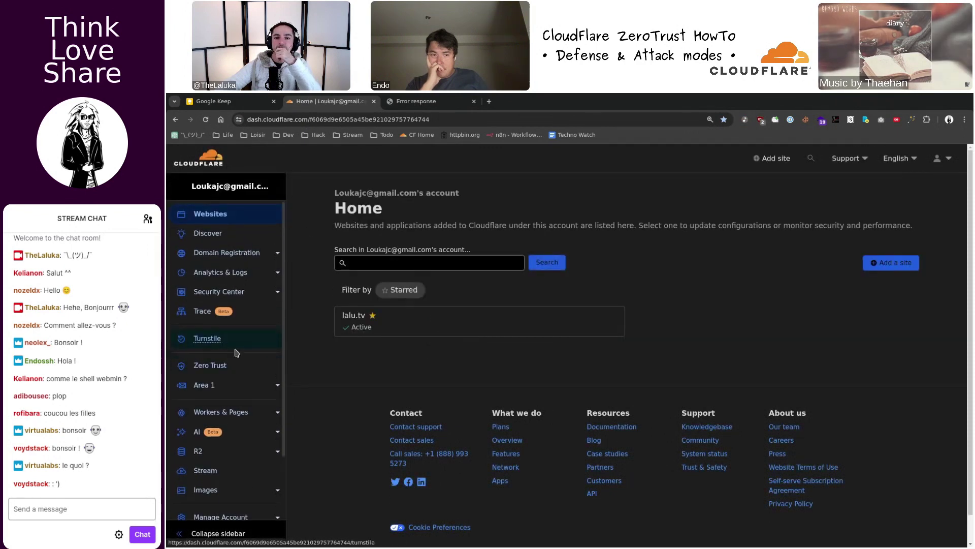
- Open Zero Trust, view My Team devices and users, then go to Access Groups
left_click(229, 365)
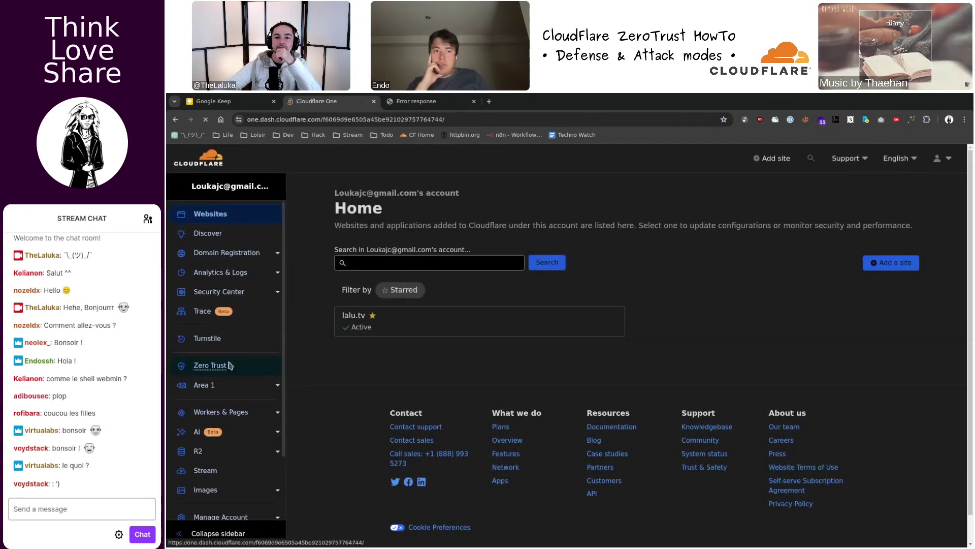
left_click(231, 315)
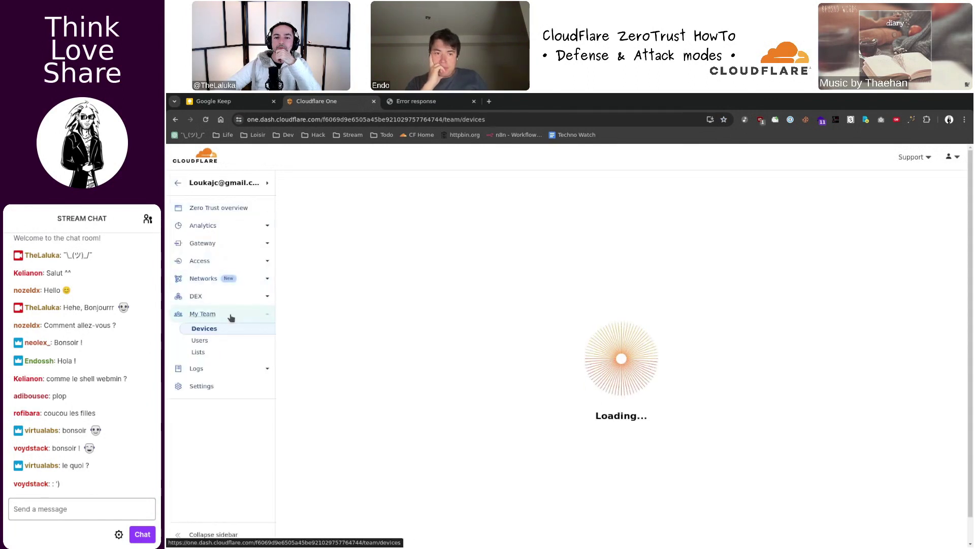
left_click(202, 340)
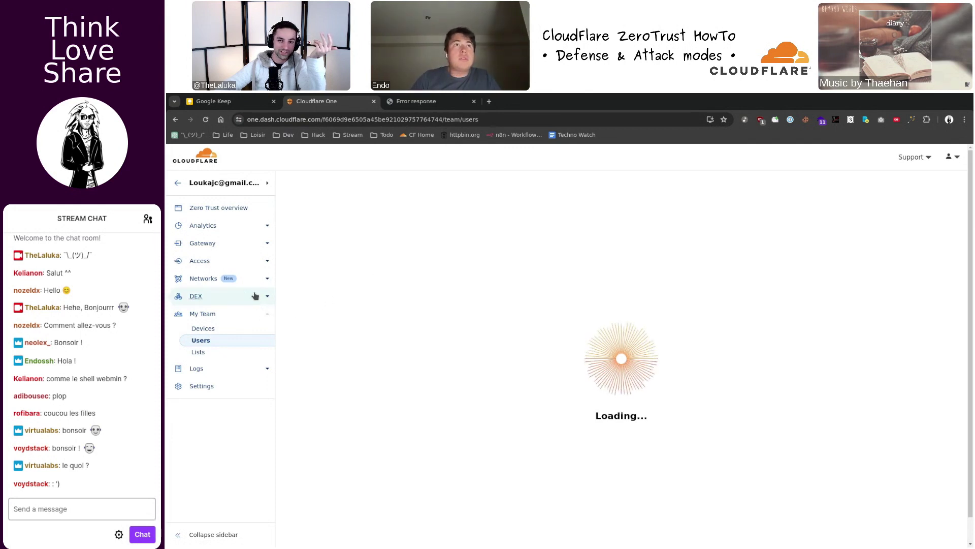
left_click(263, 261)
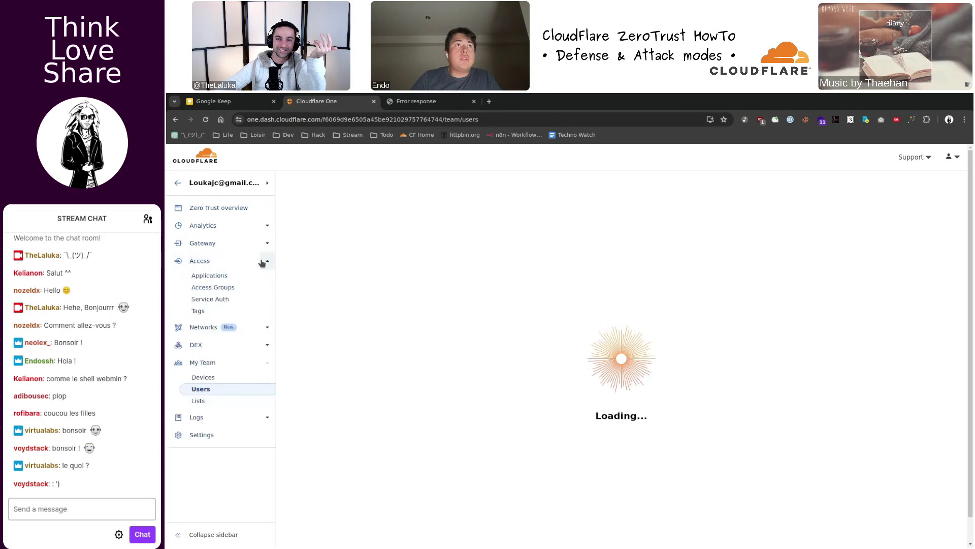
left_click(227, 289)
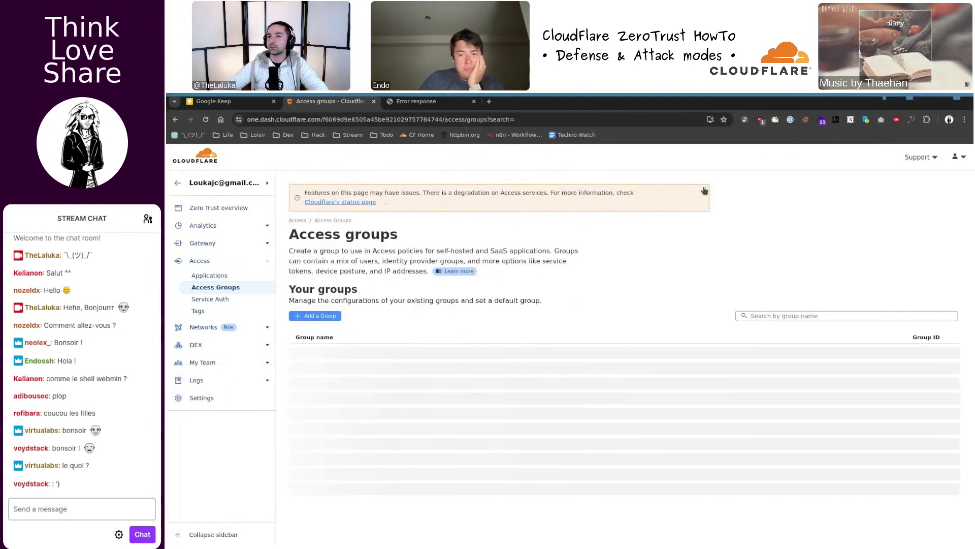
- Read the degraded Access services banner, then return to the tiled window layout
left_click_drag(334, 190, 462, 193)
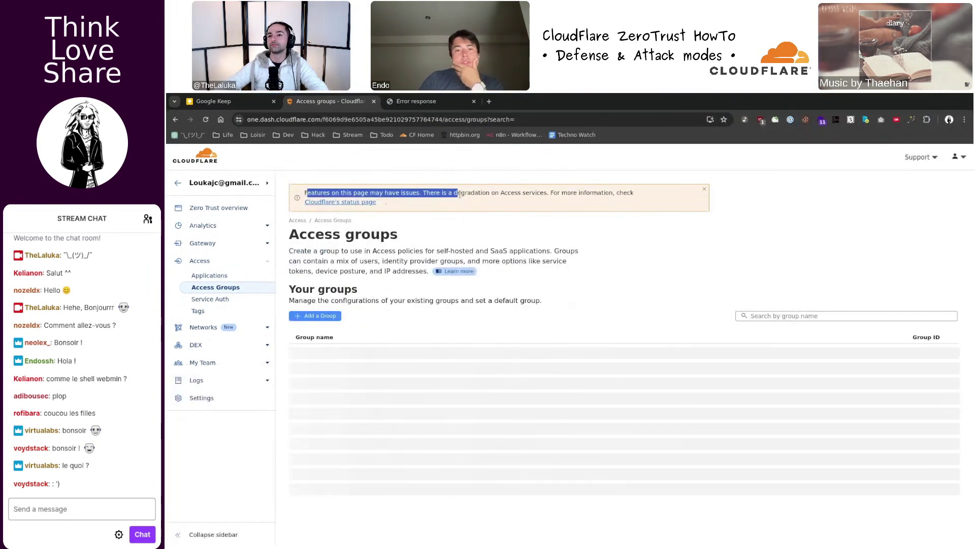
left_click(474, 204)
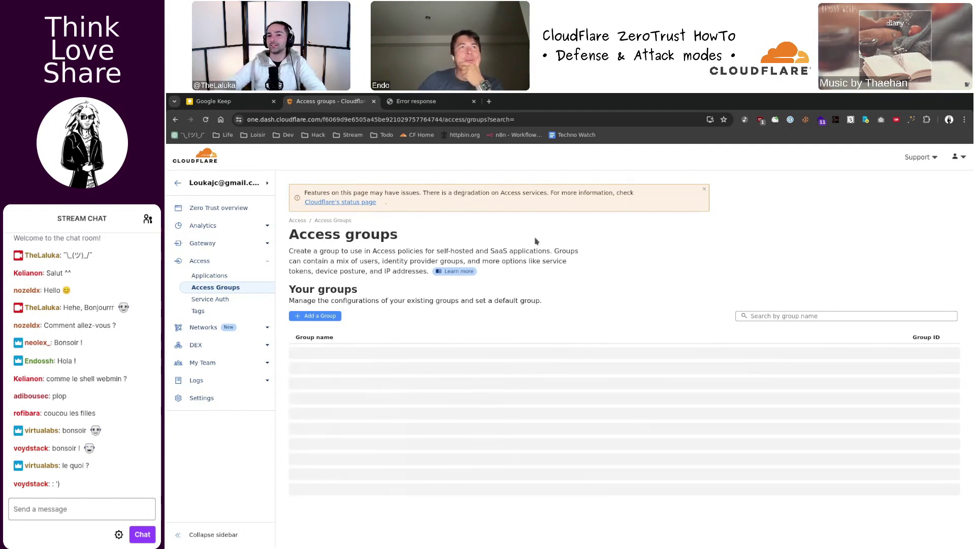
key("super+f")
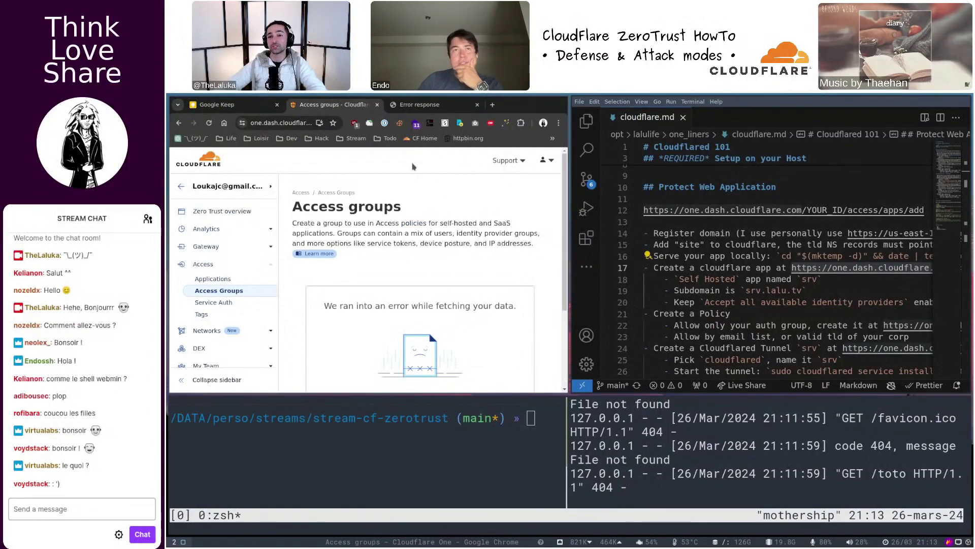
- Select the one.dash.cloudflare.com URL on line 17, then begin adding an Access application
left_click(413, 105)
key("ctrl+Page_Up")
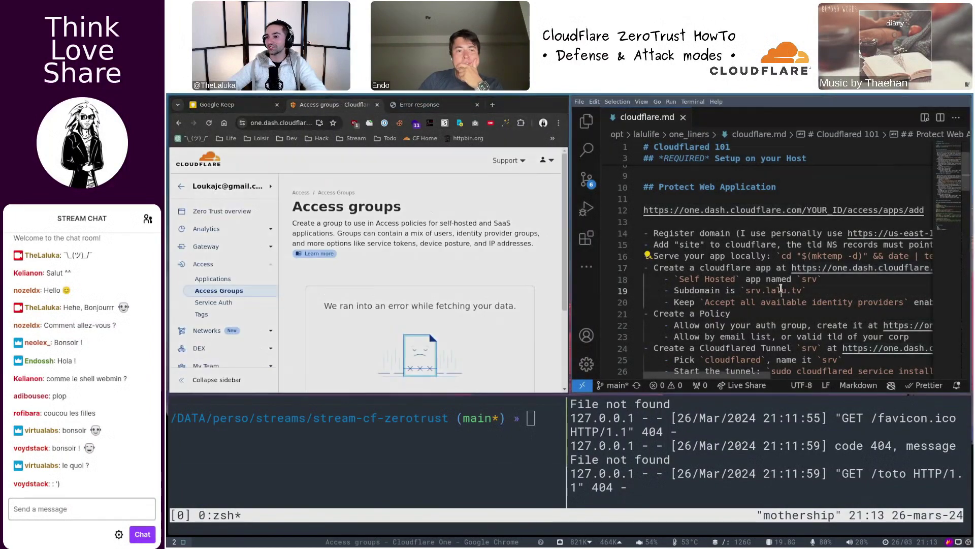
left_click(780, 290)
key("super+f")
double_click(401, 264)
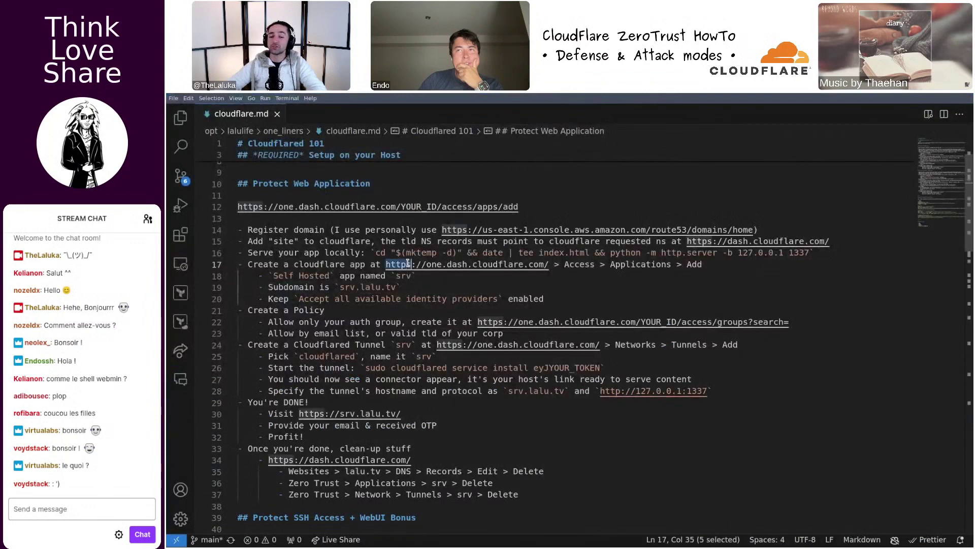
left_click(551, 264, "shift")
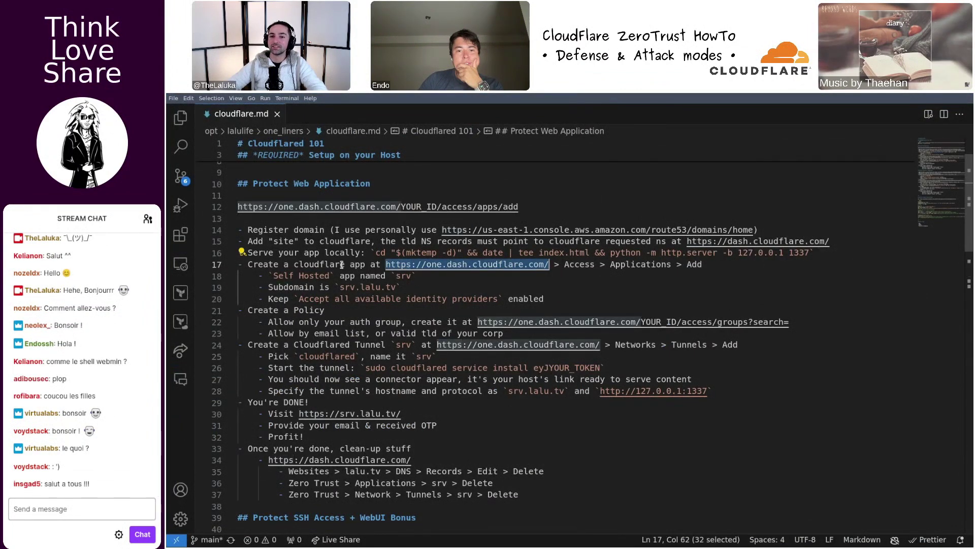
key("super+f")
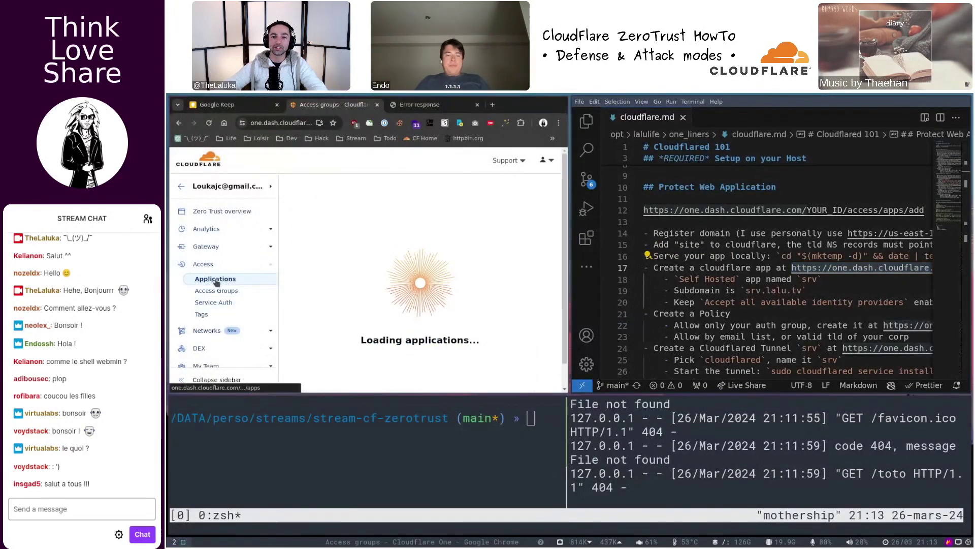
key("super+f")
left_click(332, 319)
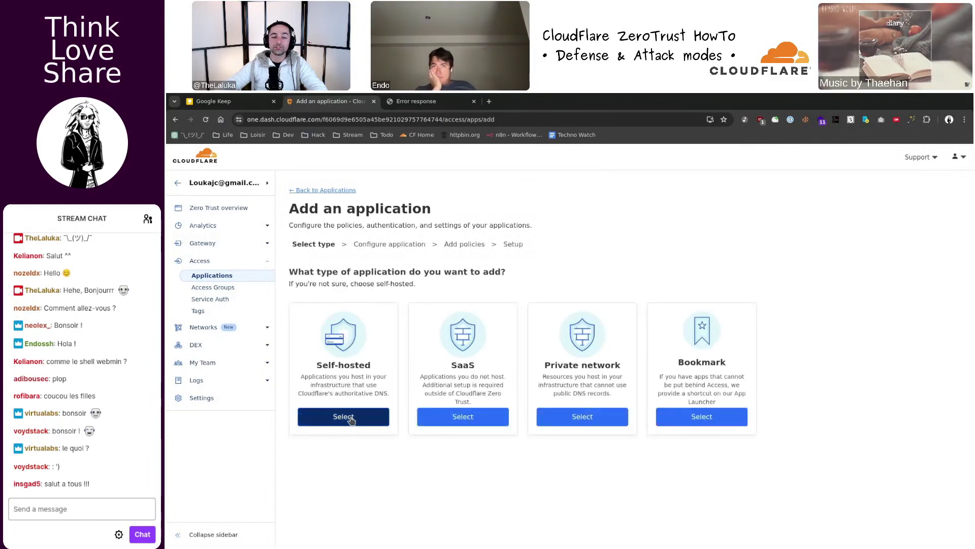
- Choose the Self-hosted type, name the application srv, and glance at the server logs
left_click(350, 417)
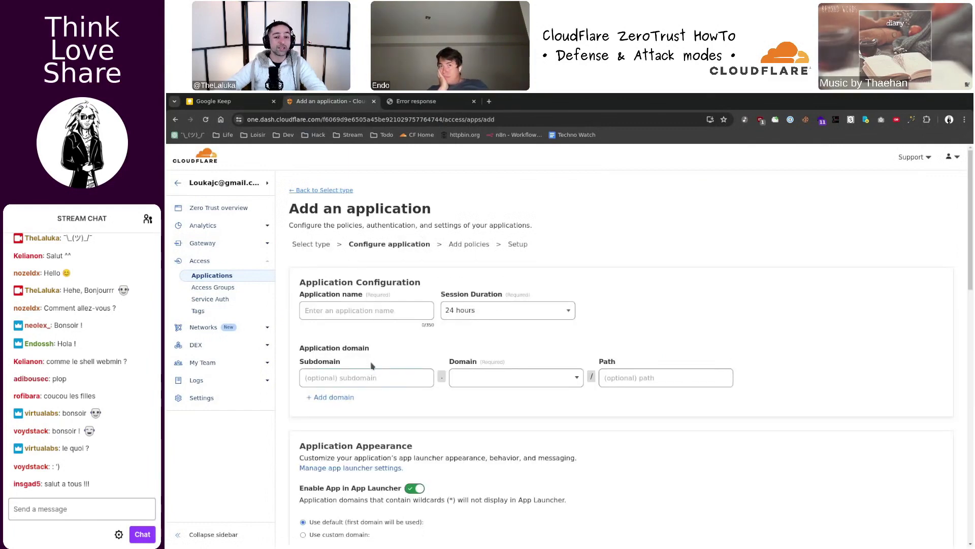
left_click(355, 309)
scroll(373, 301, "down", 2)
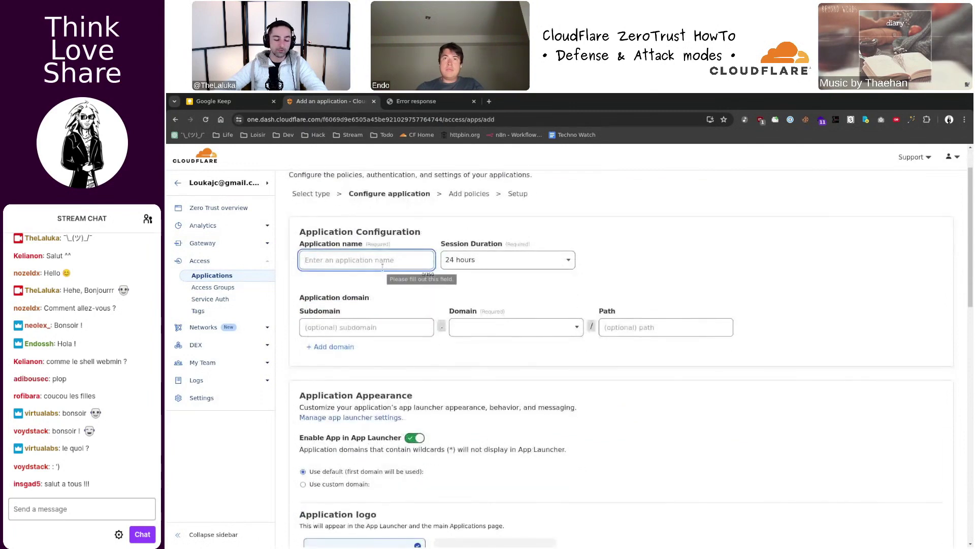
key("super+f")
left_click(697, 441)
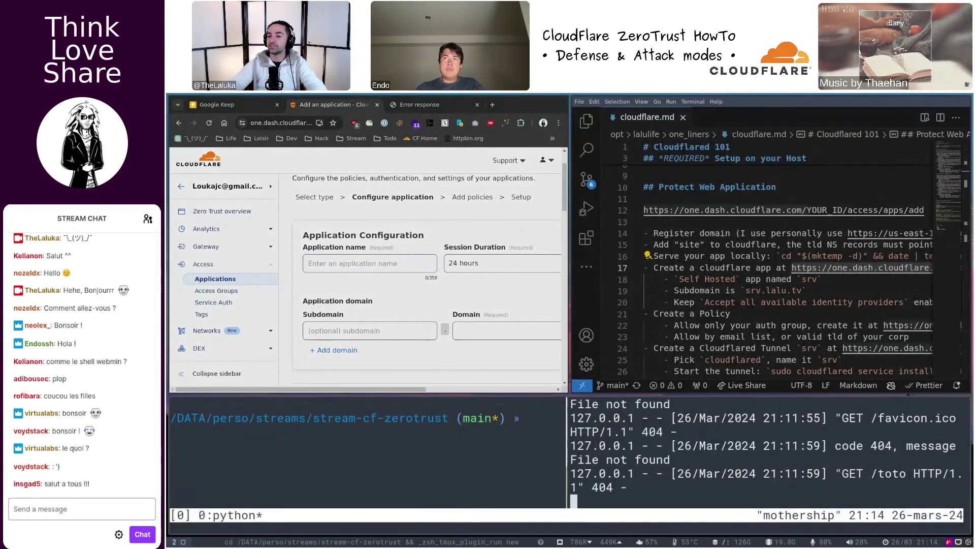
key("ctrl+b")
key("z")
key("super+f")
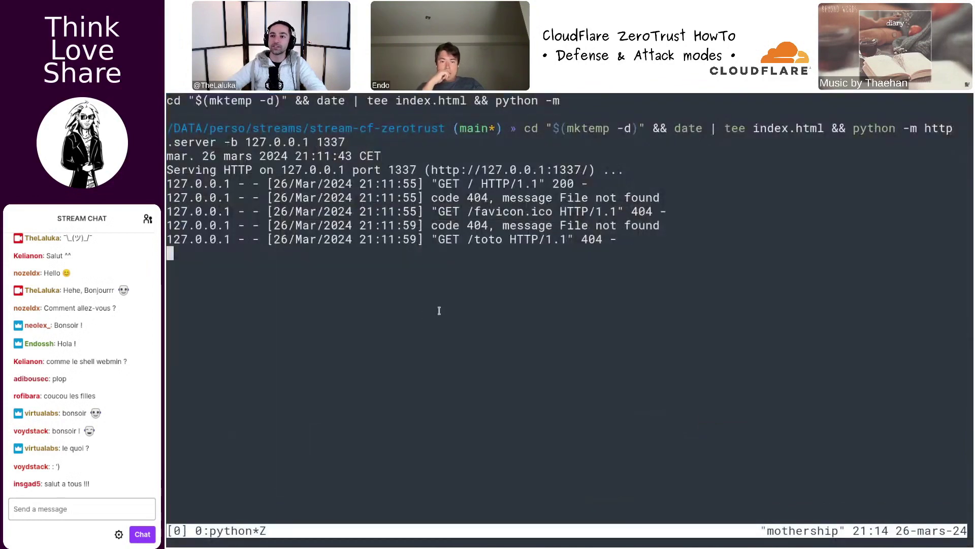
key("super+f")
left_click(360, 264)
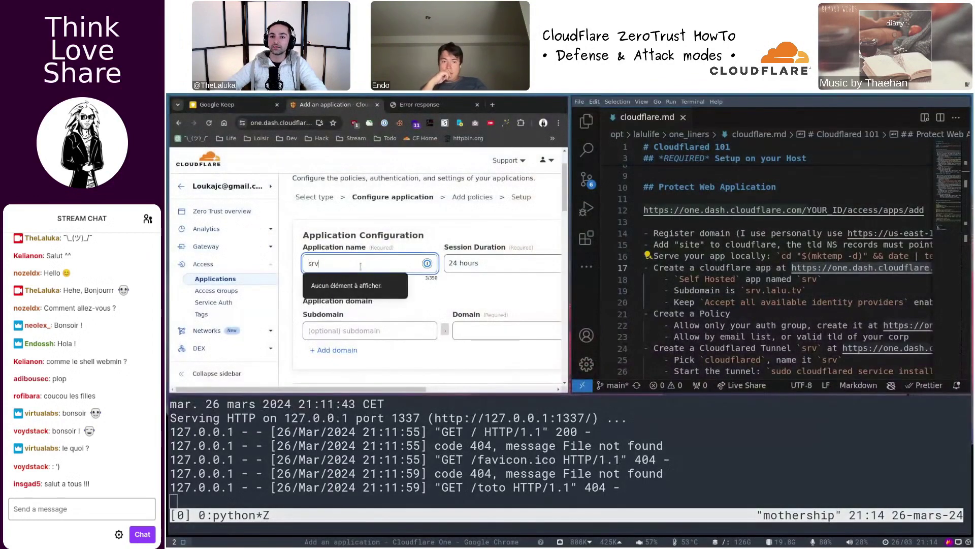
double_click(361, 265)
key("super+f")
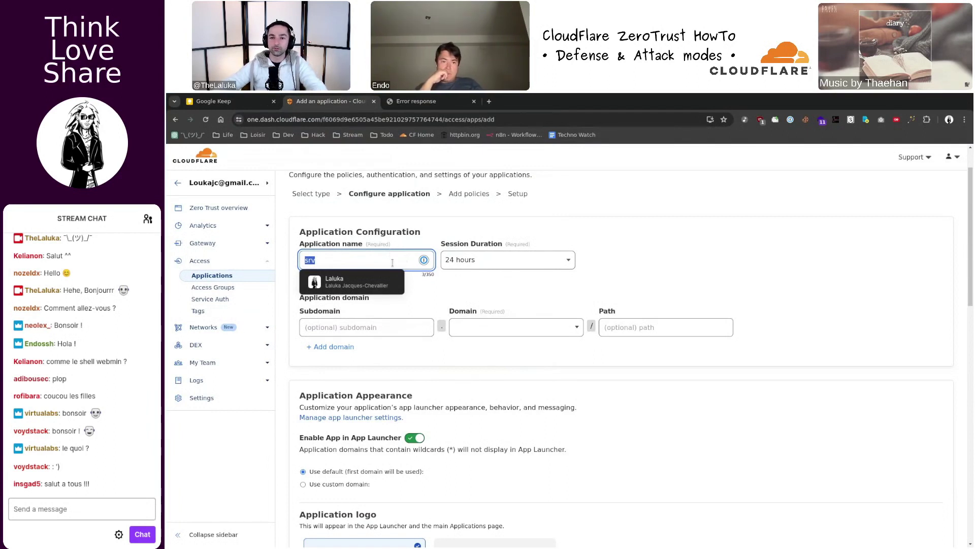
- Set the subdomain to srv on the lalu.tv domain
left_click(365, 327)
type("srv")
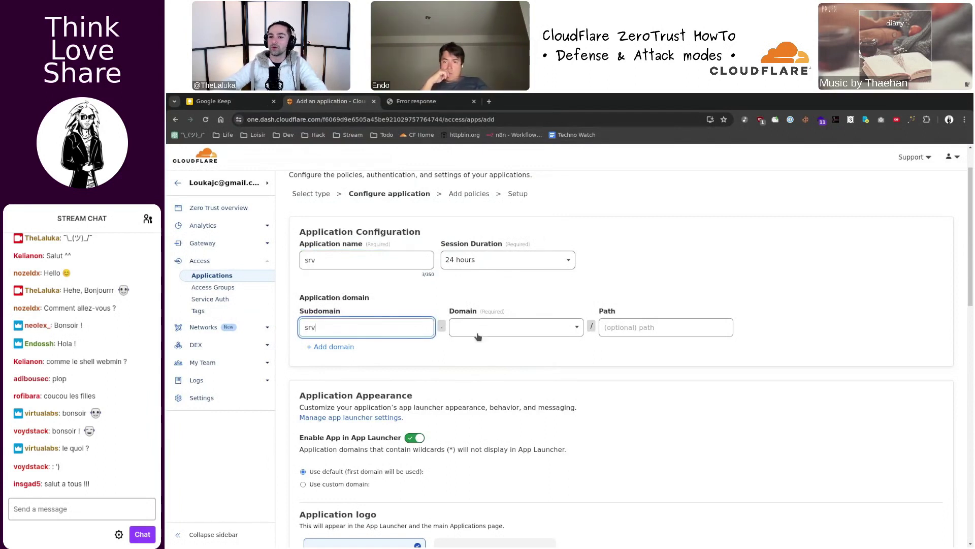
left_click(516, 327)
left_click(513, 348)
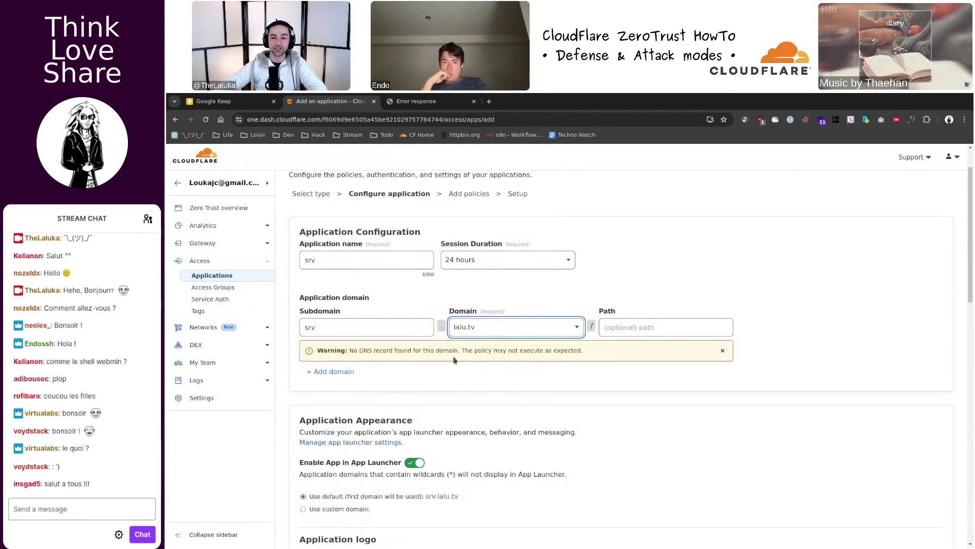
- Review the remaining configure-application options at 110% zoom, keeping the defaults
scroll(472, 342, "down", 3)
scroll(486, 342, "down", 3)
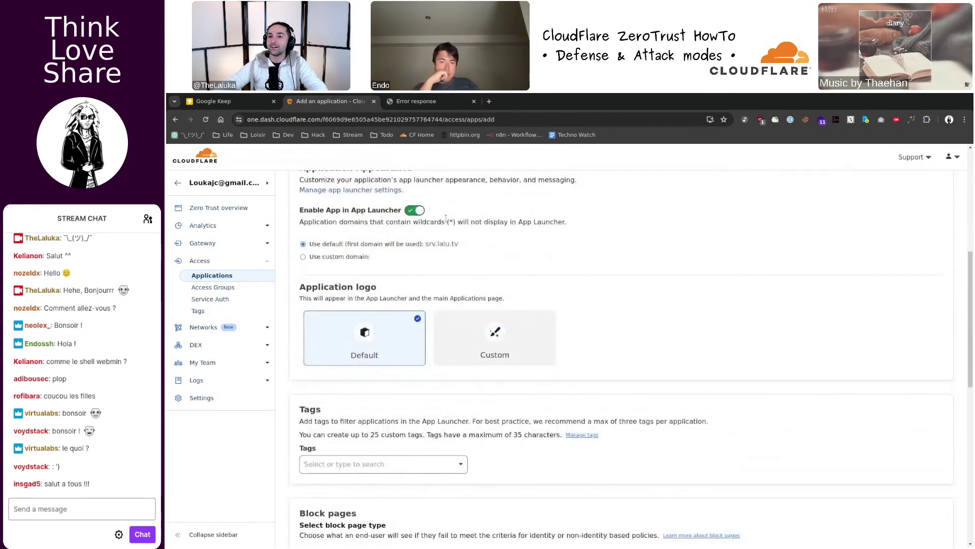
scroll(447, 330, "up", 3)
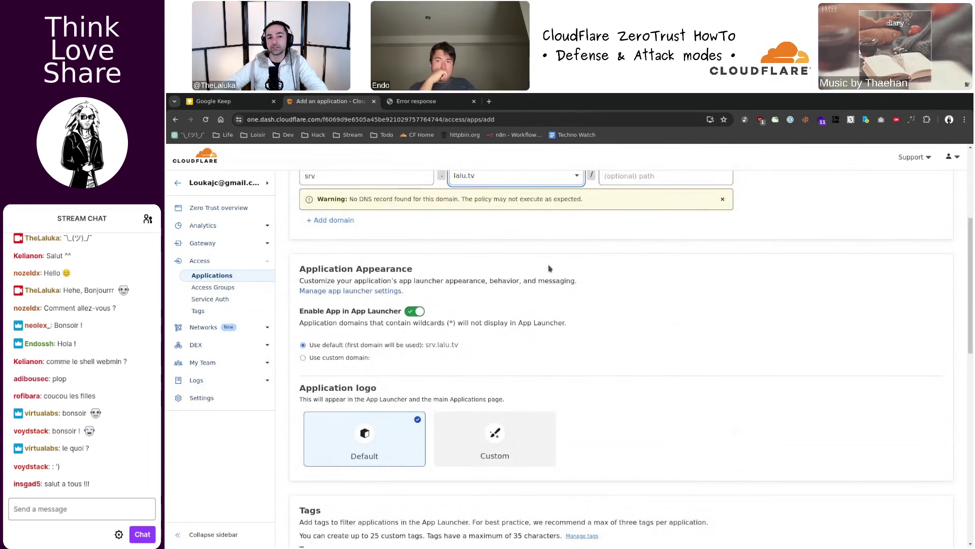
scroll(363, 278, "down", 7)
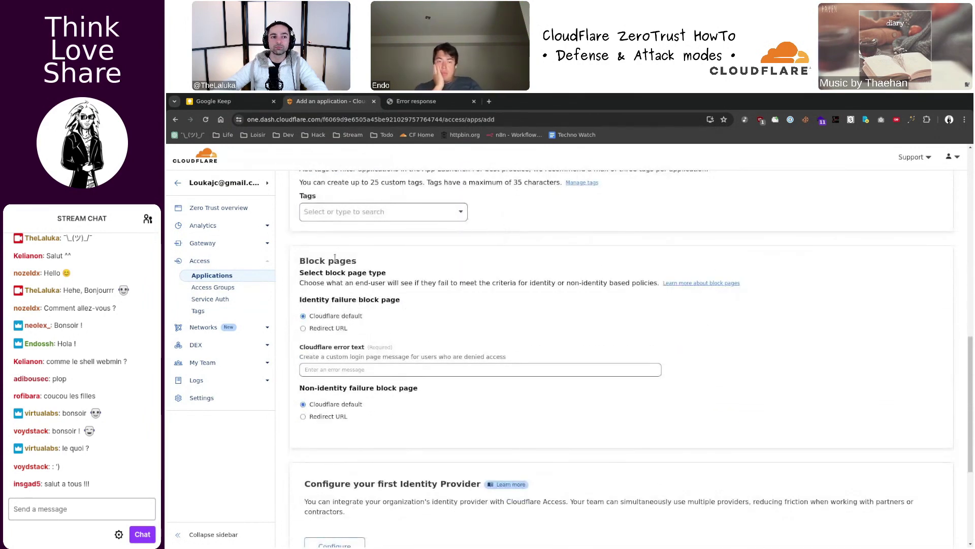
scroll(338, 262, "down", 2)
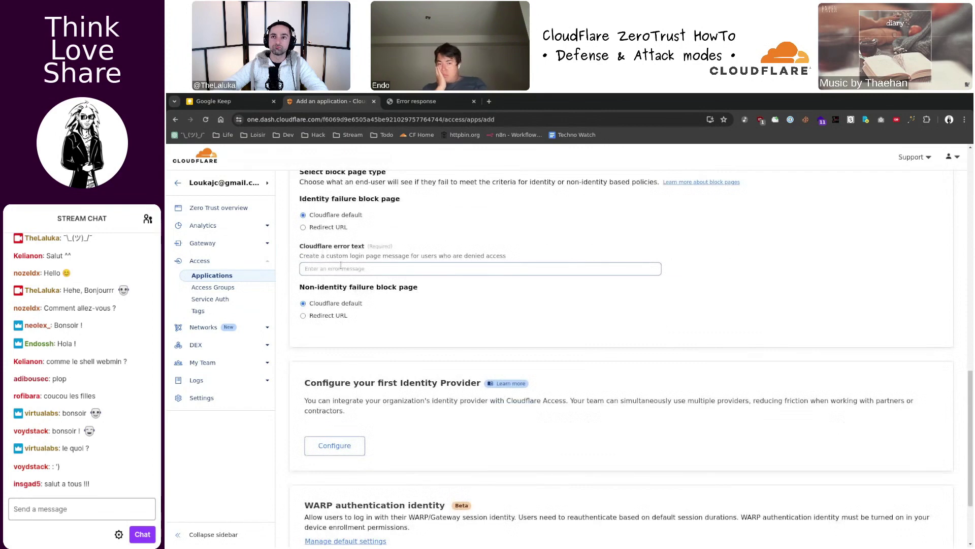
scroll(341, 265, "up", 1)
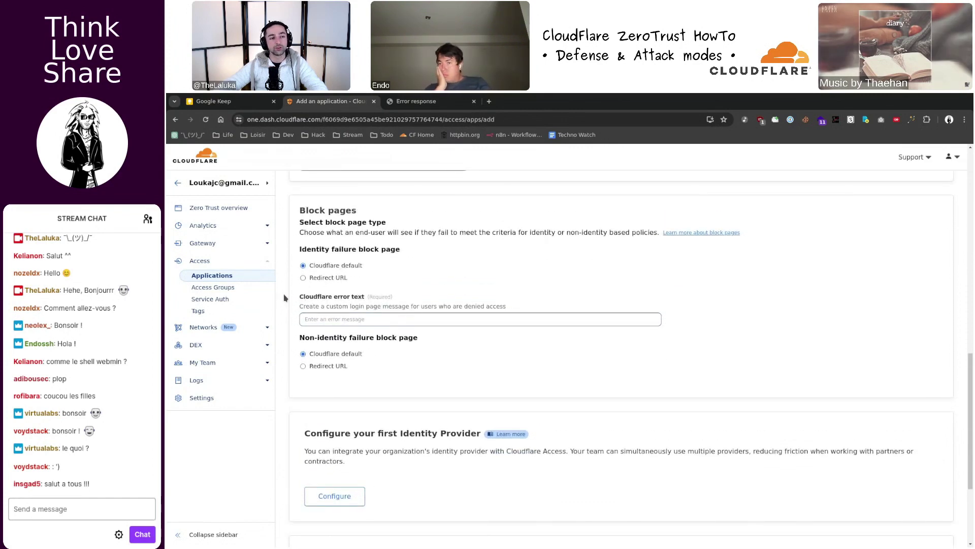
scroll(285, 305, "down", 3)
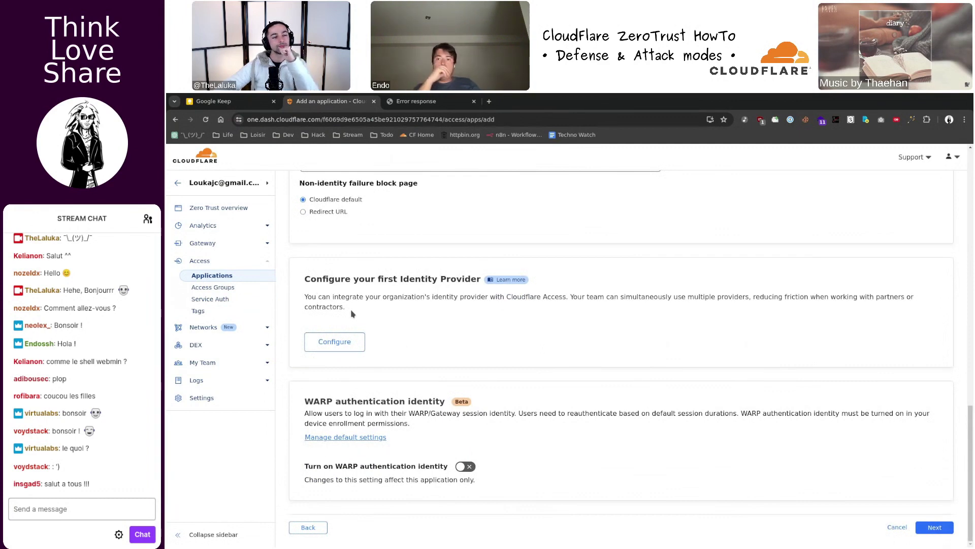
key("ctrl+plus")
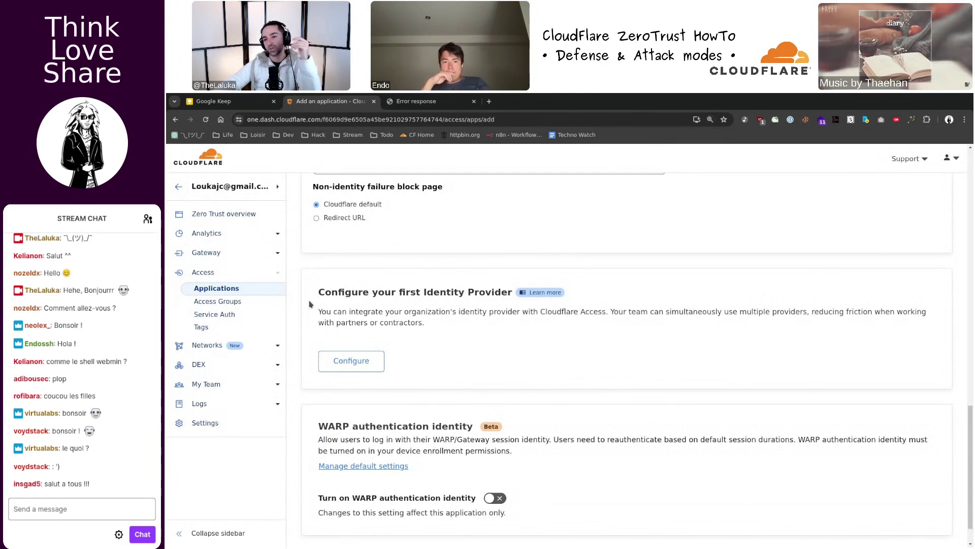
scroll(320, 307, "down", 1)
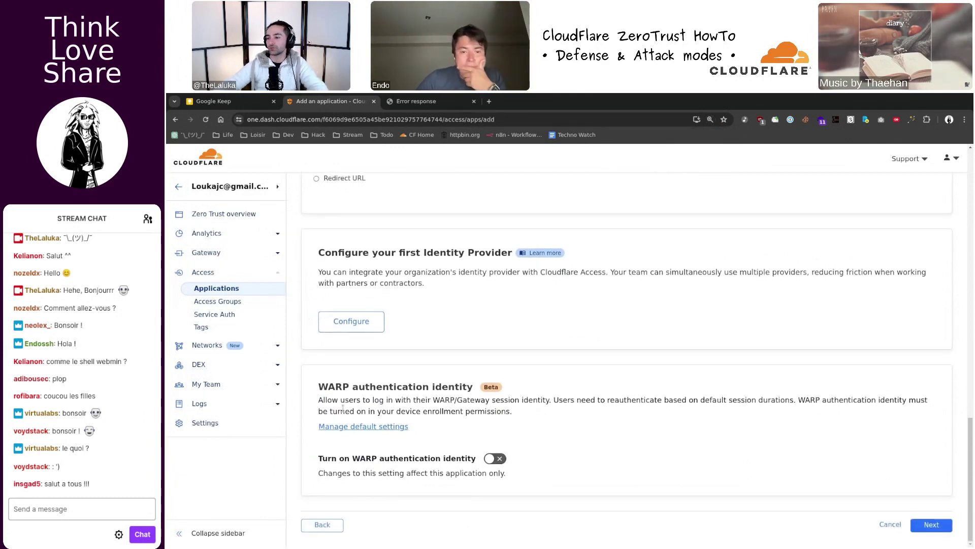
scroll(471, 439, "up", 8)
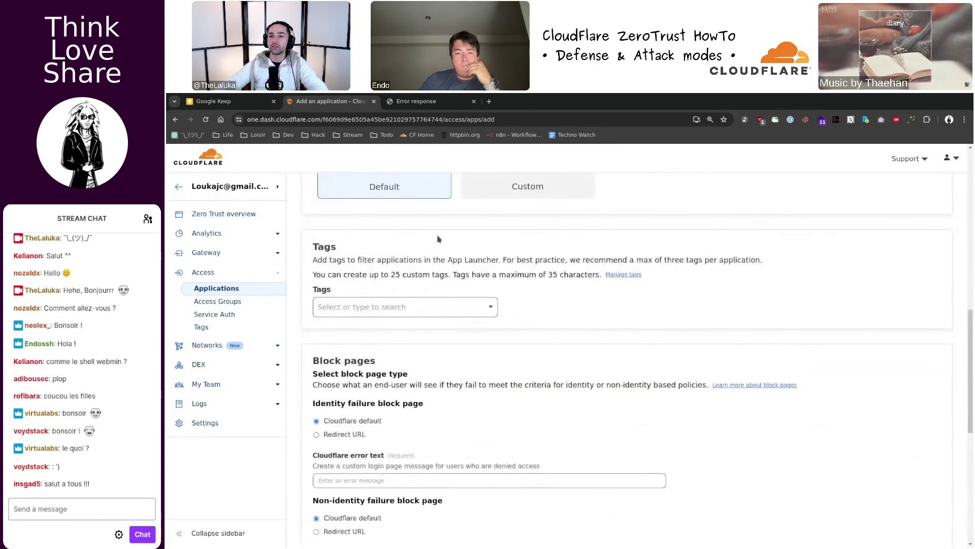
scroll(795, 389, "down", 7)
scroll(794, 389, "down", 1)
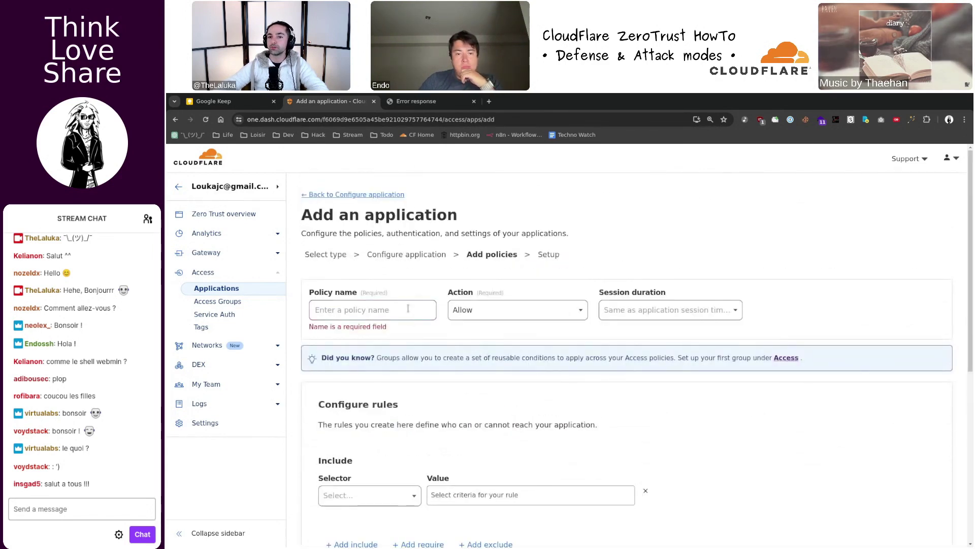
- Name the Access policy 'lalu-admin'
left_click(404, 309)
type("srv")
key("ctrl+a")
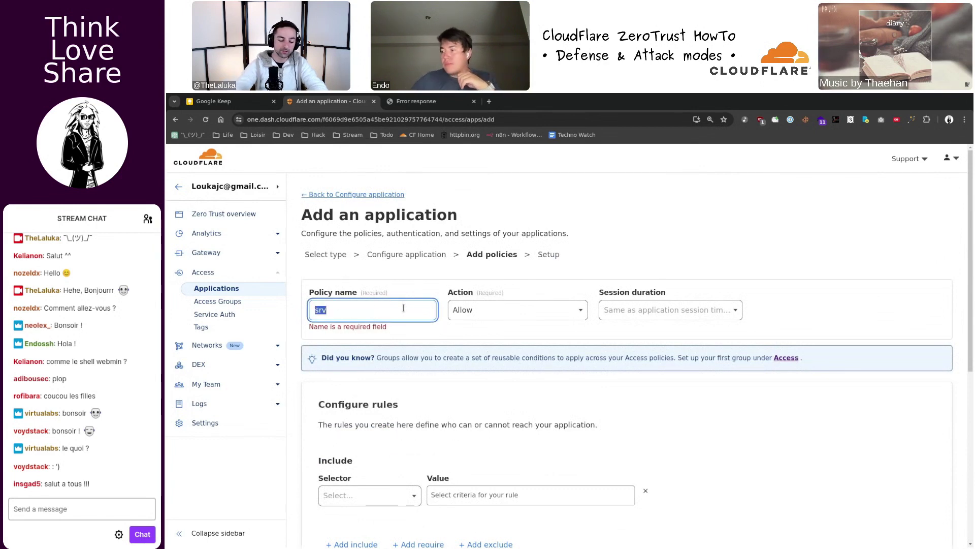
type("lalu-admin")
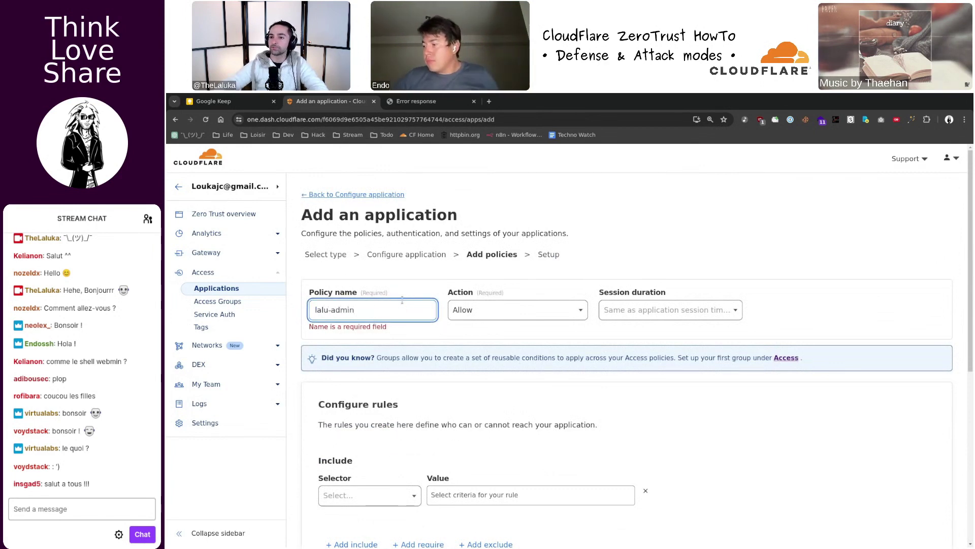
scroll(469, 373, "down", 2)
scroll(468, 373, "down", 2)
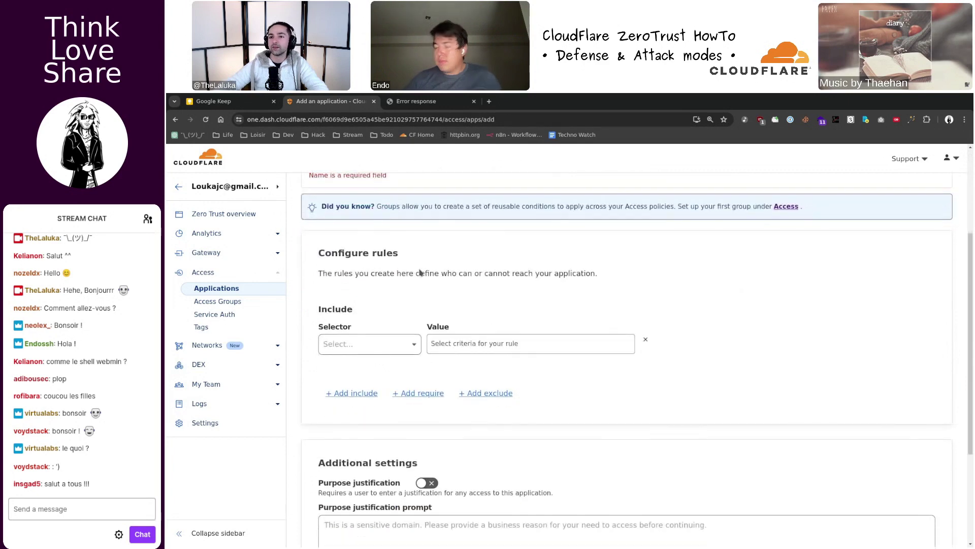
scroll(425, 307, "down", 4)
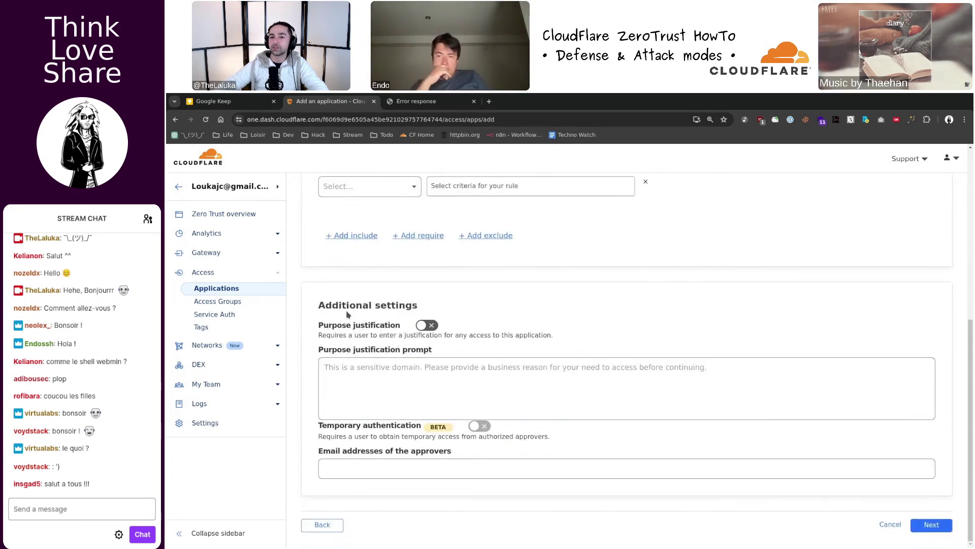
- Require a purpose justification with the prompt 'what you gonna do'
left_click(425, 325)
left_click(413, 366)
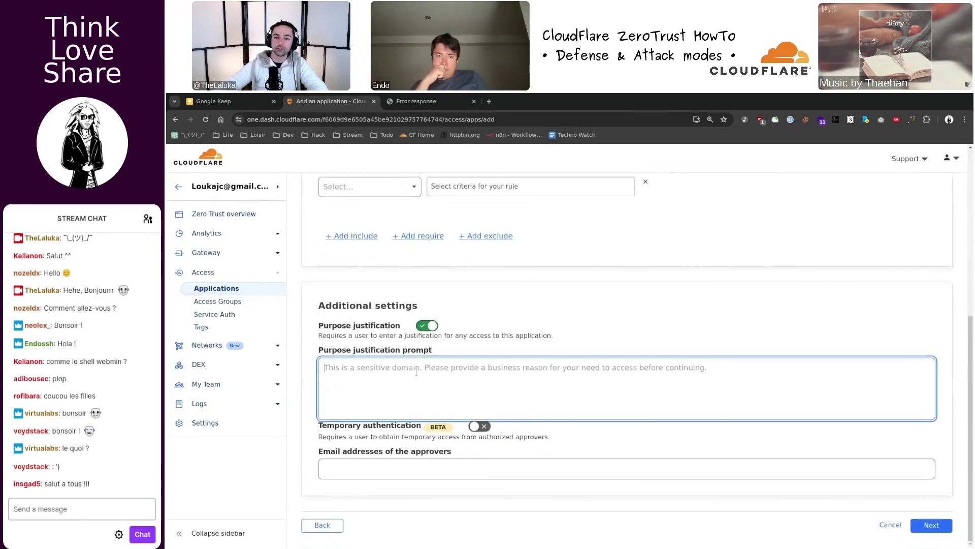
type("what you ")
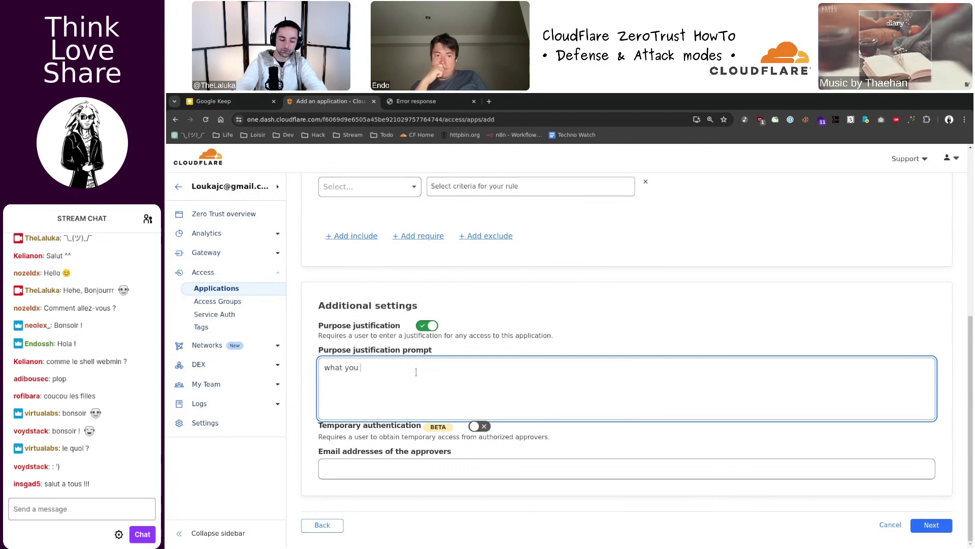
type("gonna do")
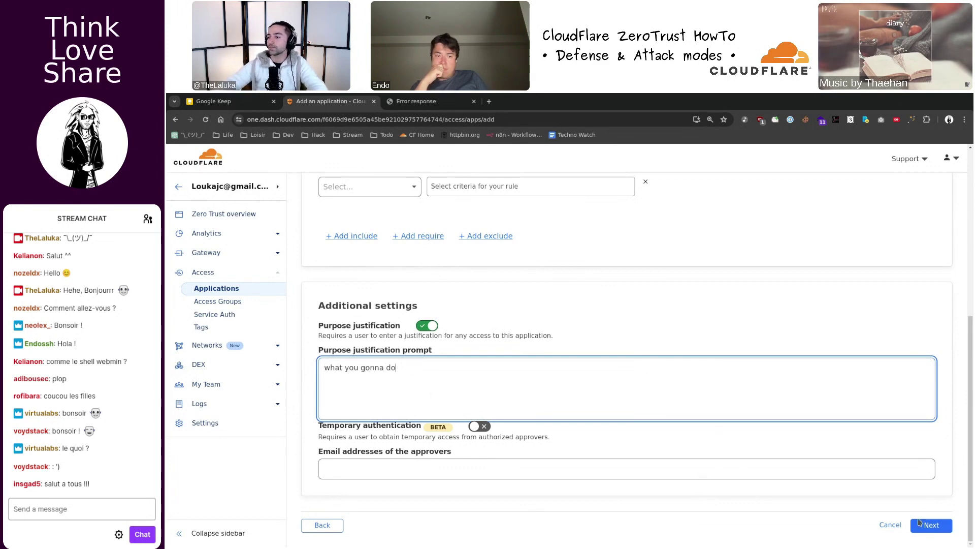
left_click(532, 460)
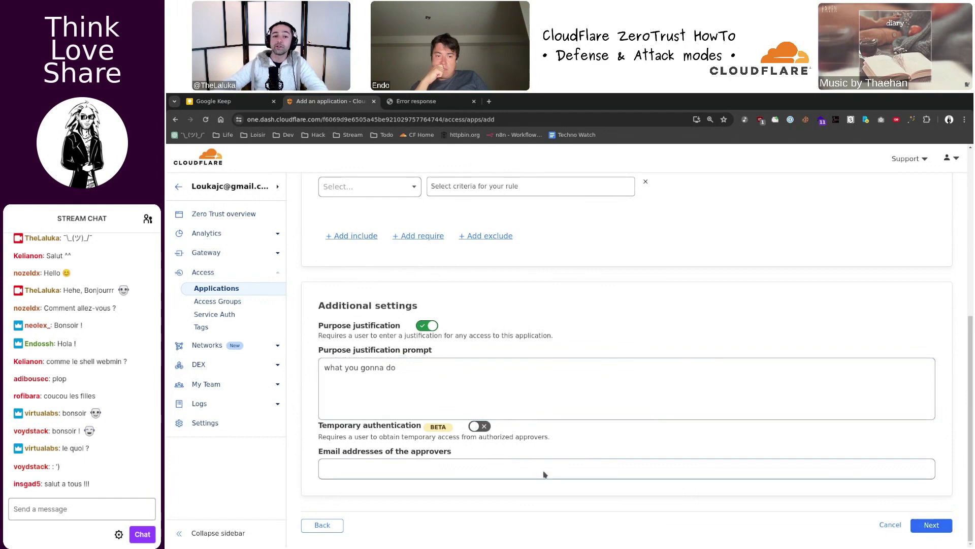
- Set the policy session duration to expire immediately and retry advancing
left_click(931, 525)
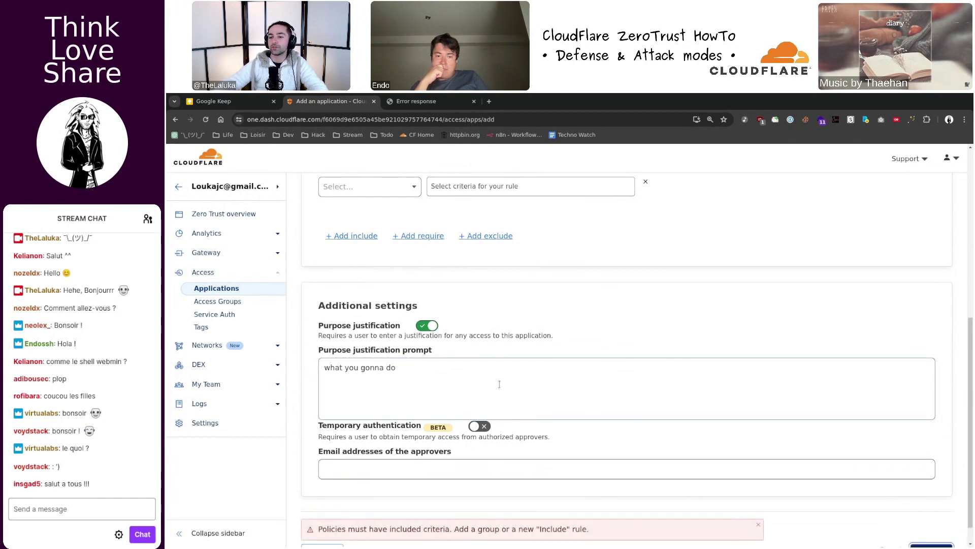
scroll(549, 433, "down", 1)
scroll(491, 457, "up", 5)
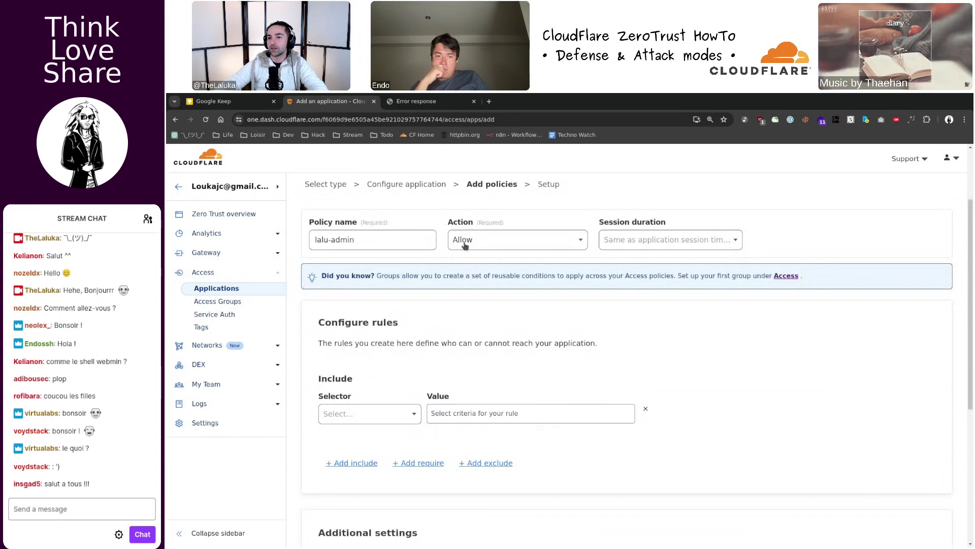
left_click(631, 242)
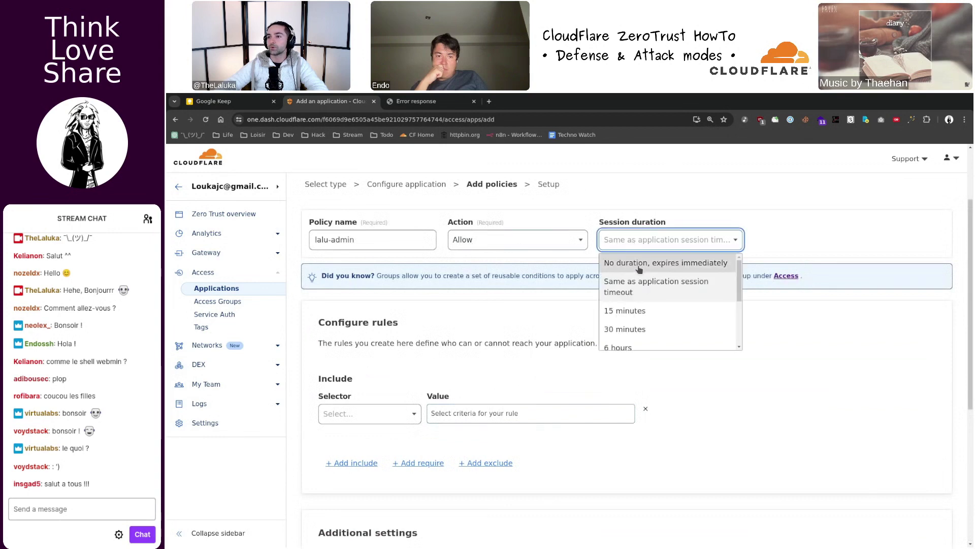
left_click(633, 260)
scroll(609, 301, "down", 5)
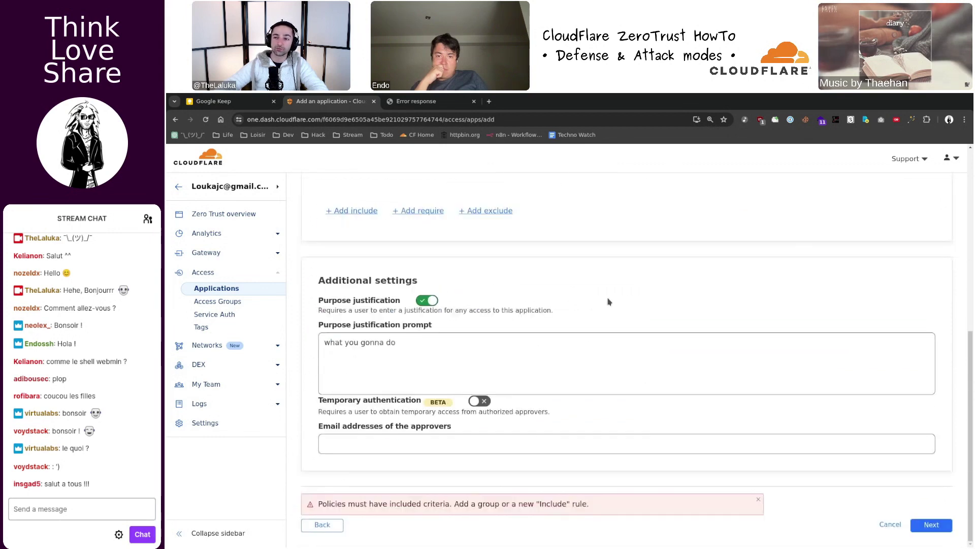
left_click(934, 525)
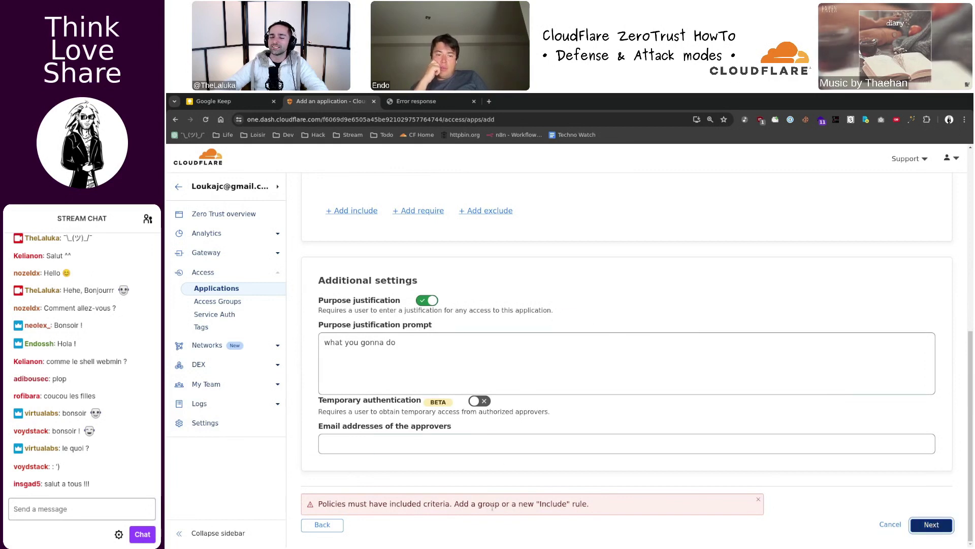
- Add an Include rule of type Emails with the owner's email address as value
scroll(492, 506, "up", 5)
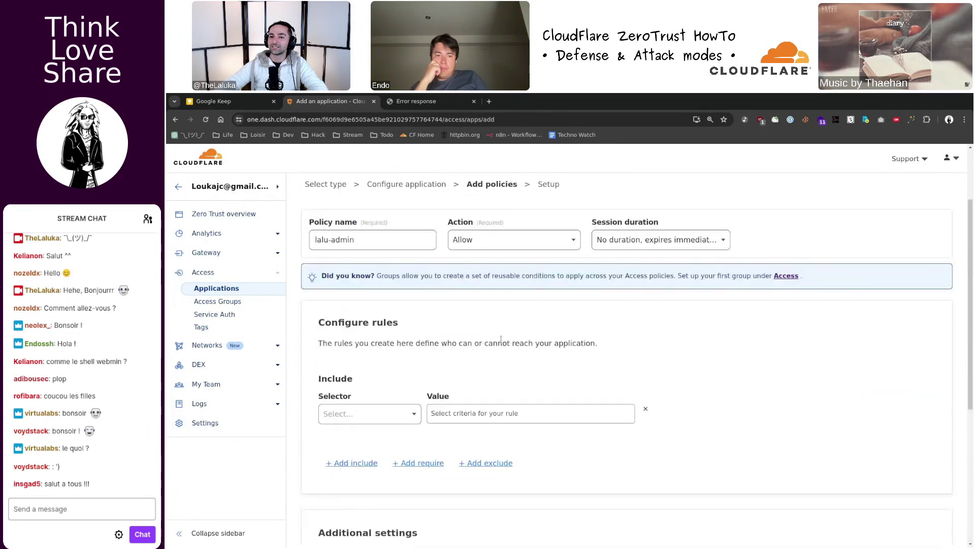
left_click(414, 413)
left_click(377, 435)
left_click(491, 415)
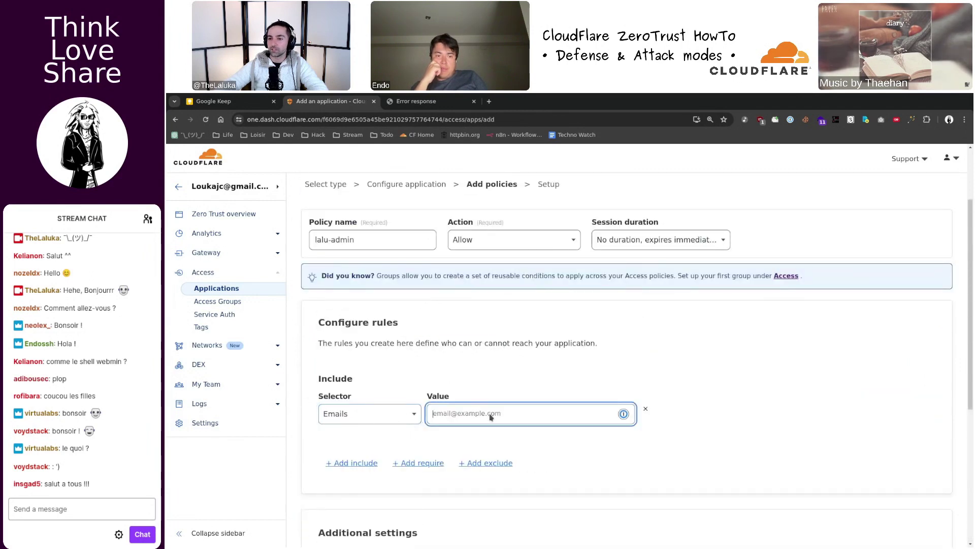
key("Return")
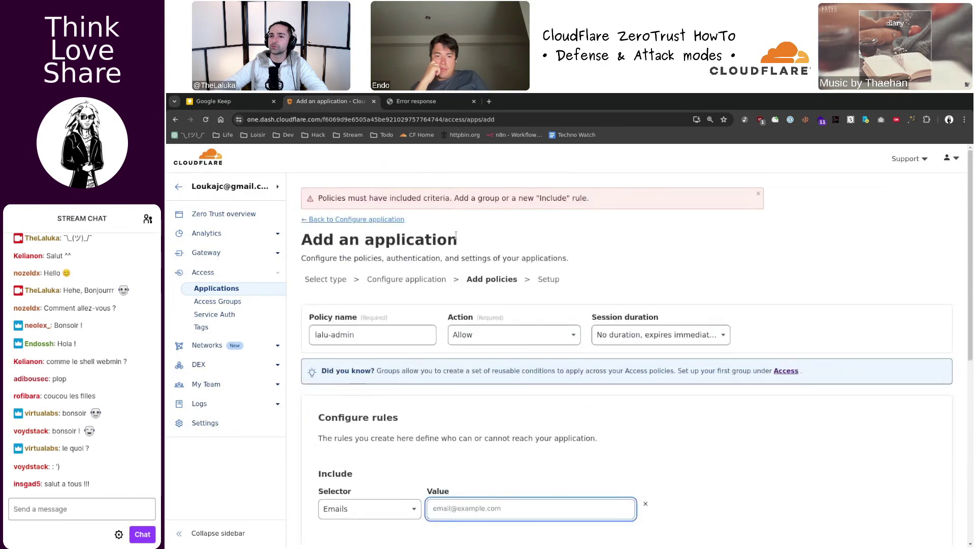
scroll(516, 316, "down", 2)
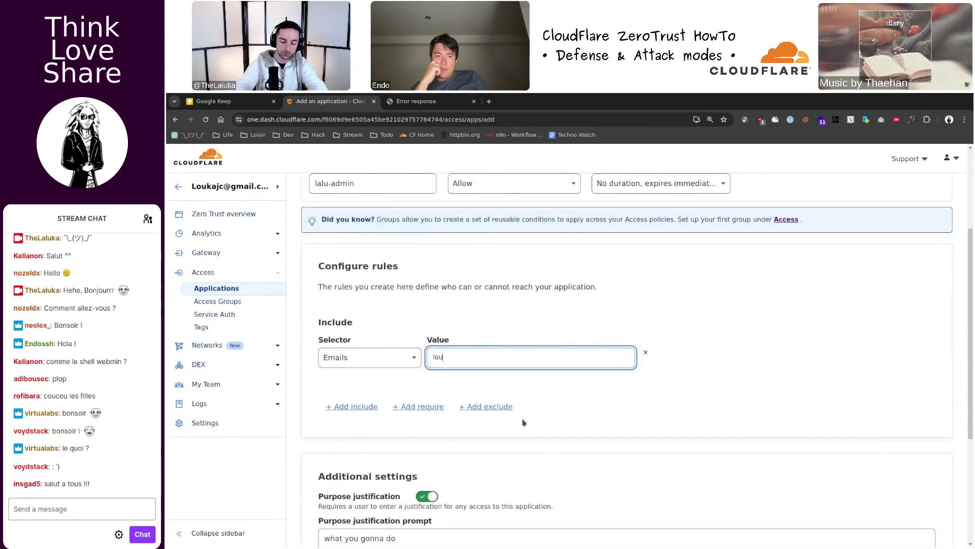
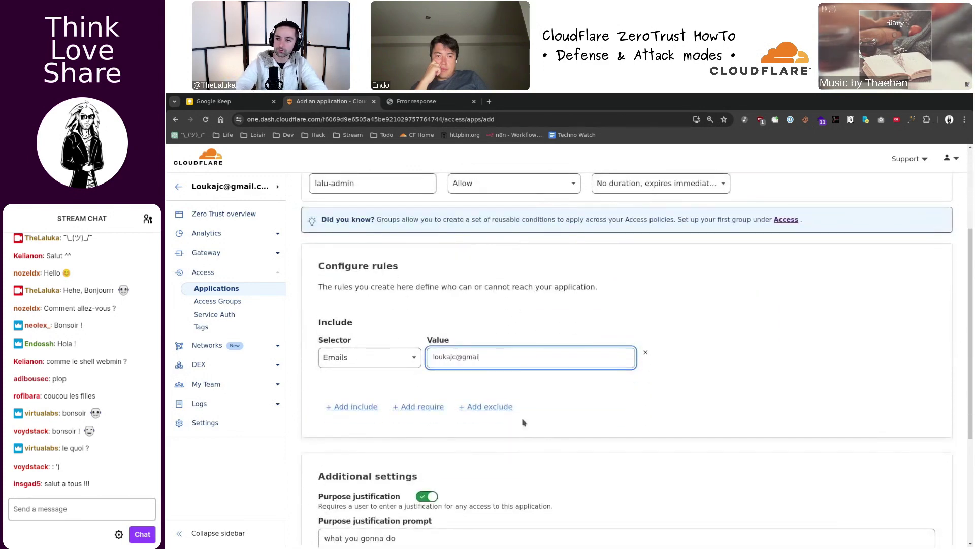
scroll(635, 366, "down", 4)
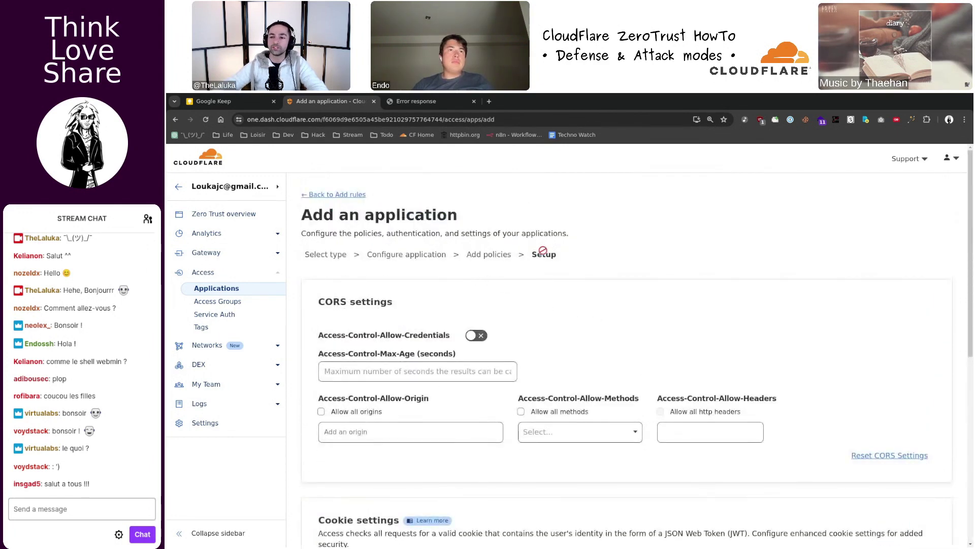
- Submit the srv application with Add application from the Setup step
scroll(543, 251, "down", 2)
scroll(512, 231, "down", 5)
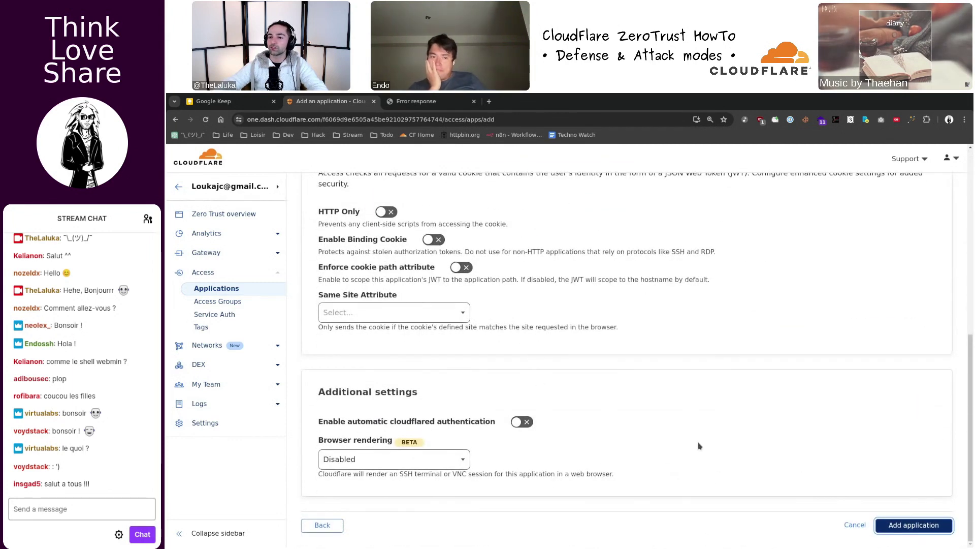
left_click(905, 528)
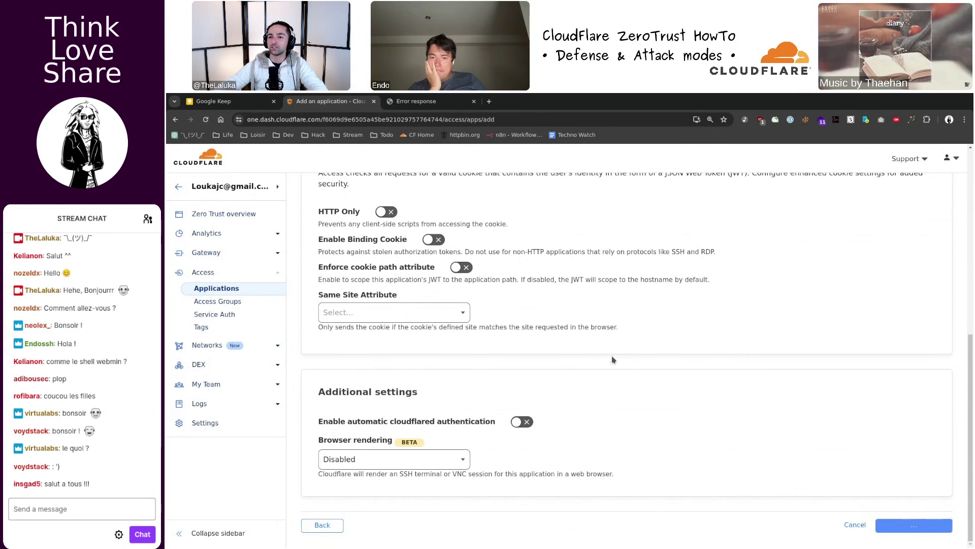
key("alt+Tab")
key("alt+Tab")
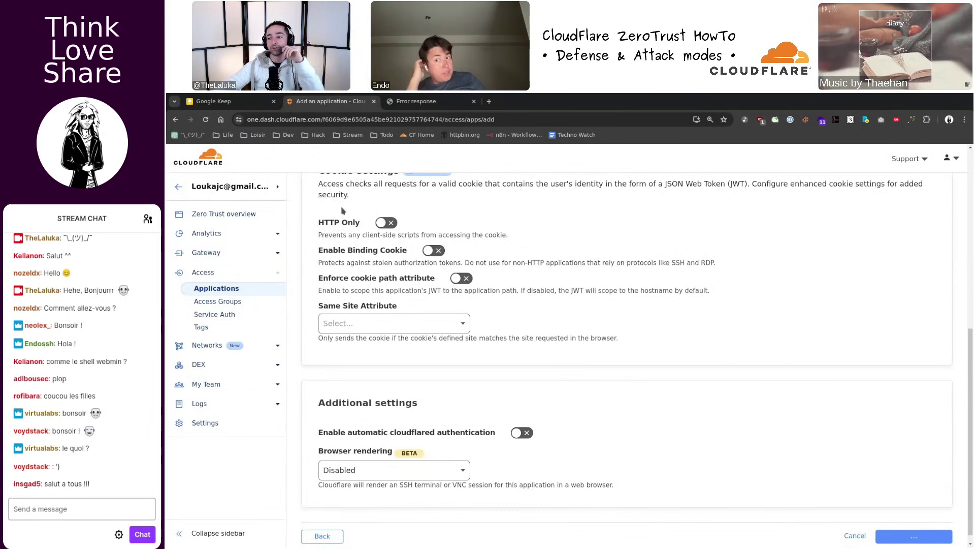
- Read the 'failed to get information' error banner and submit the application again
scroll(342, 210, "down", 1)
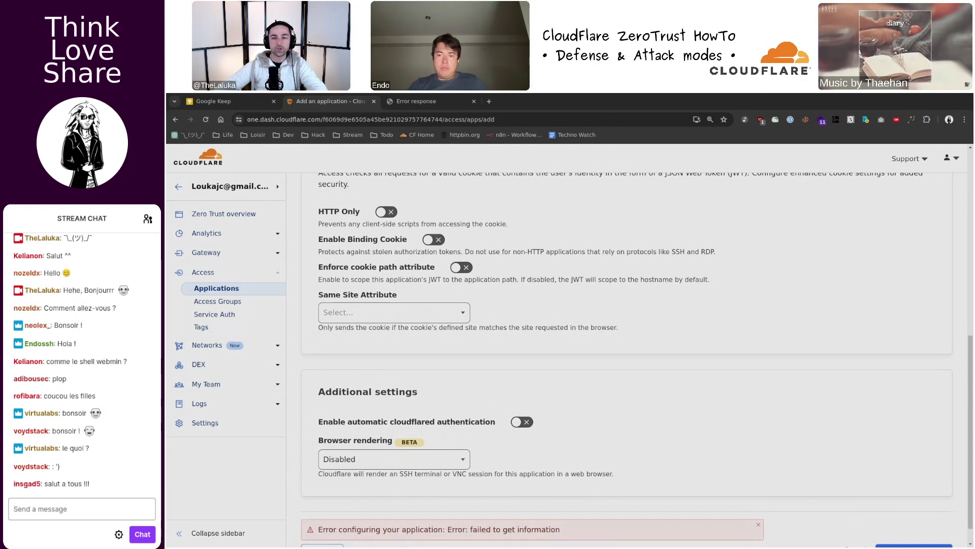
scroll(577, 229, "down", 2)
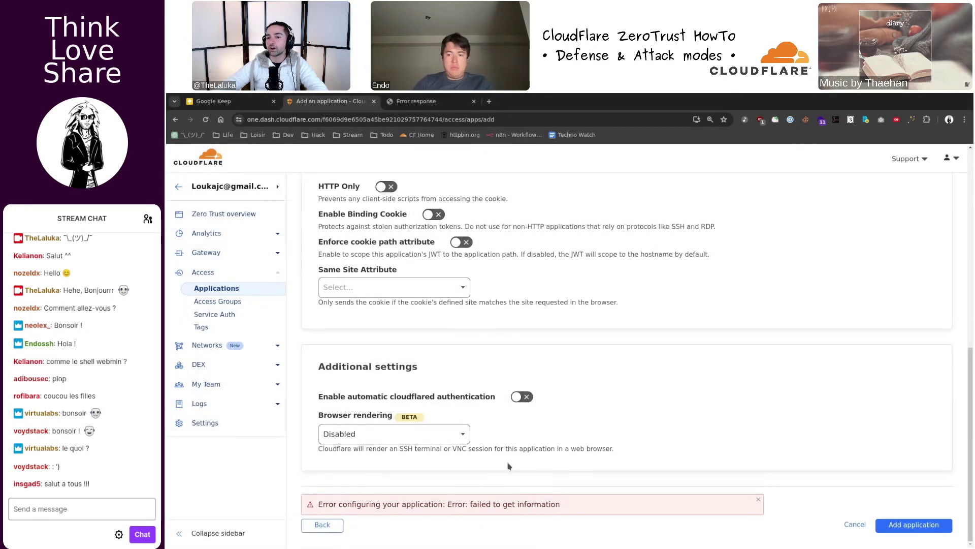
scroll(457, 406, "up", 15)
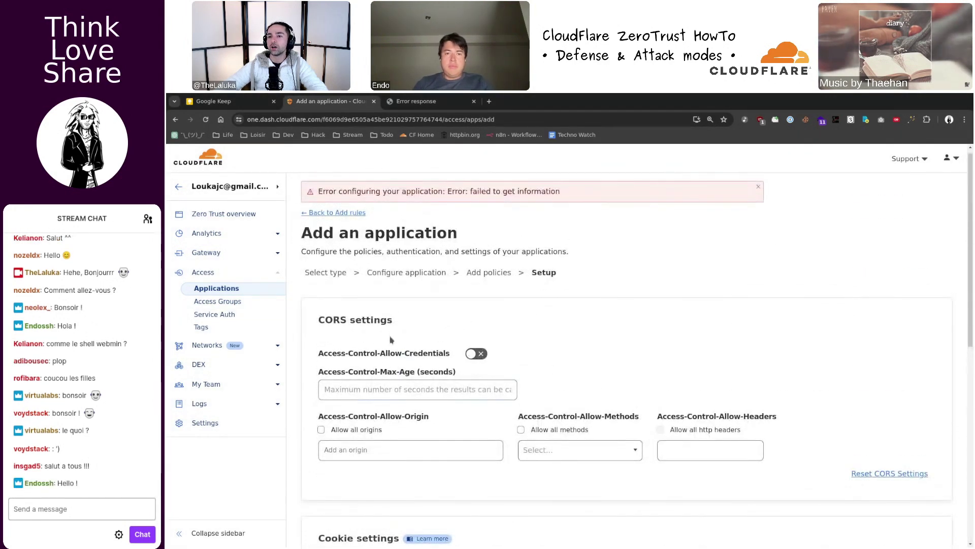
left_click_drag(326, 198, 575, 196)
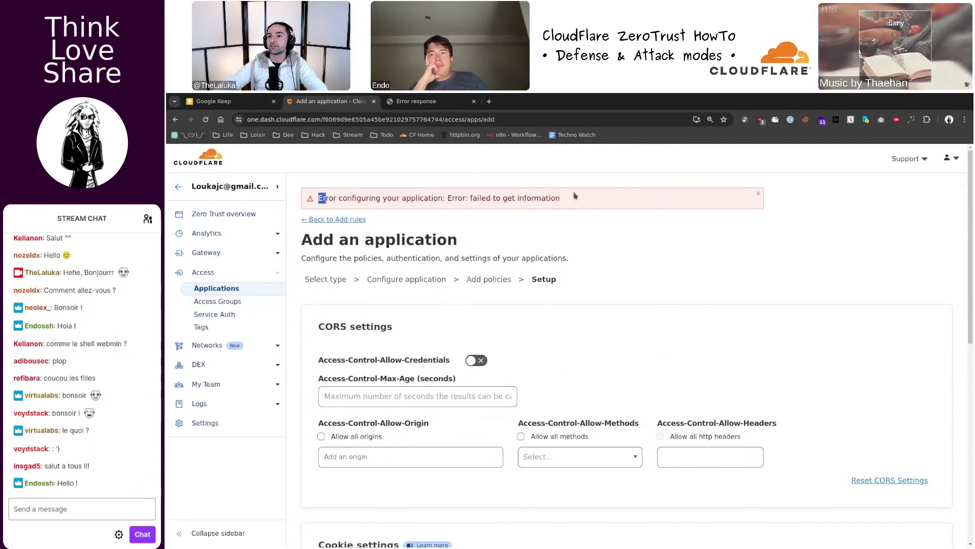
scroll(577, 201, "down", 15)
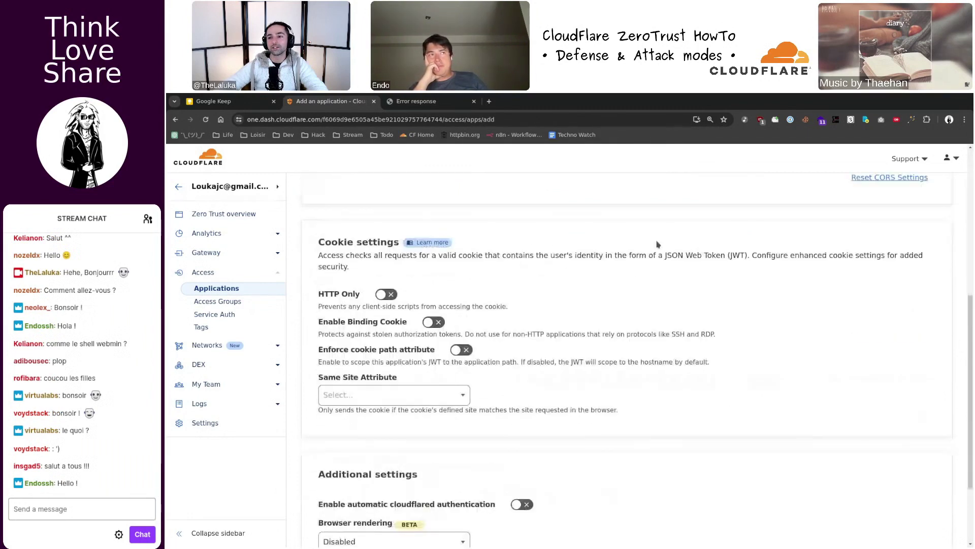
left_click(915, 525)
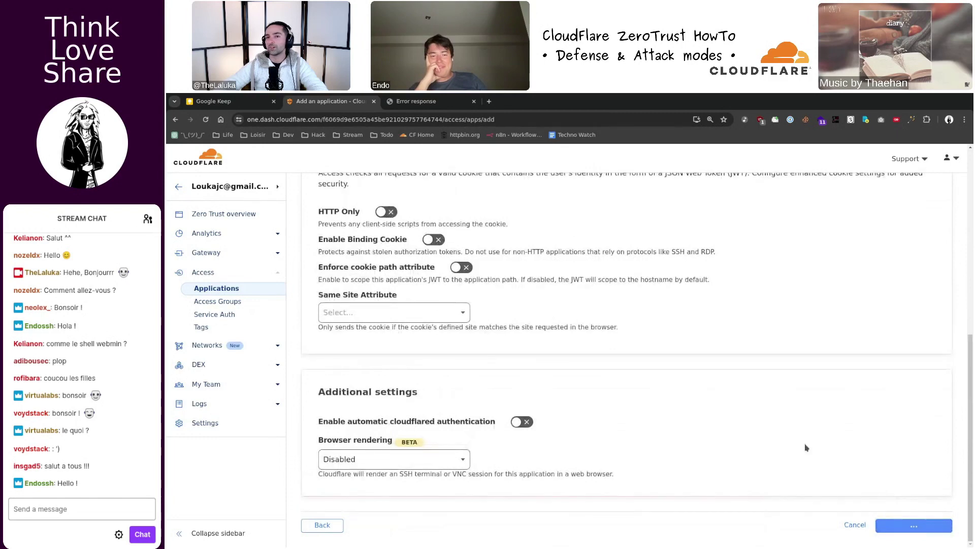
key("super+f")
- Restore the browser fullscreen and switch to the Cloudflare dashboard tab showing Active lalu.tv
left_click(437, 248)
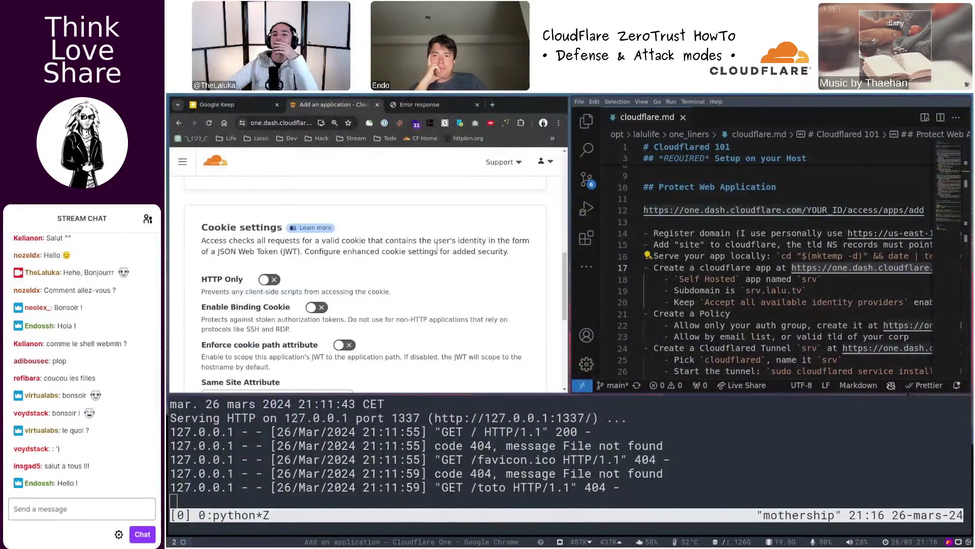
scroll(436, 254, "down", 5)
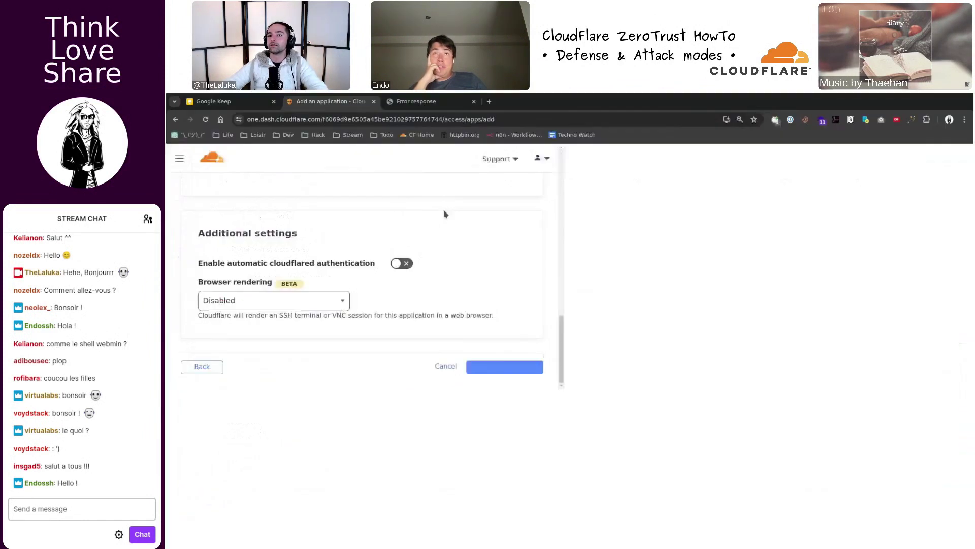
scroll(441, 209, "up", 4)
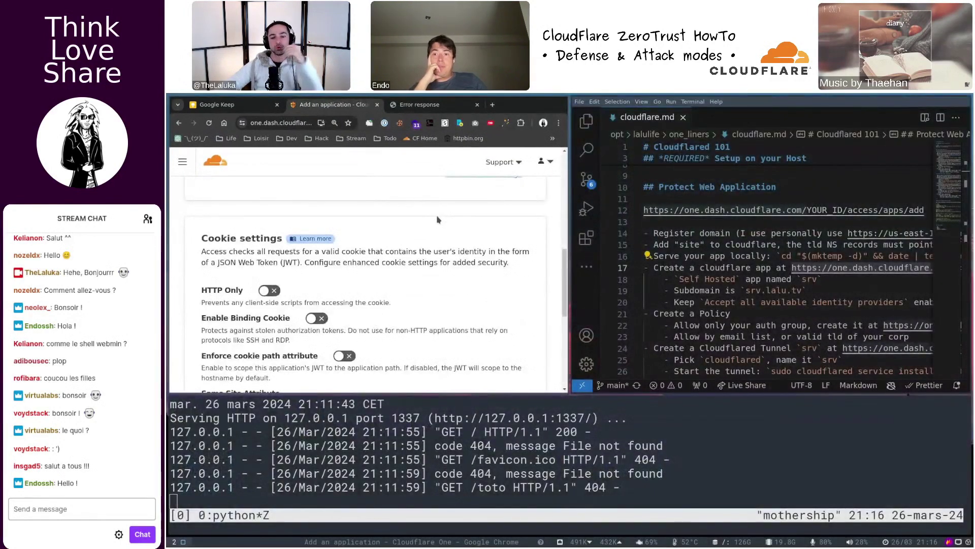
key("super+f")
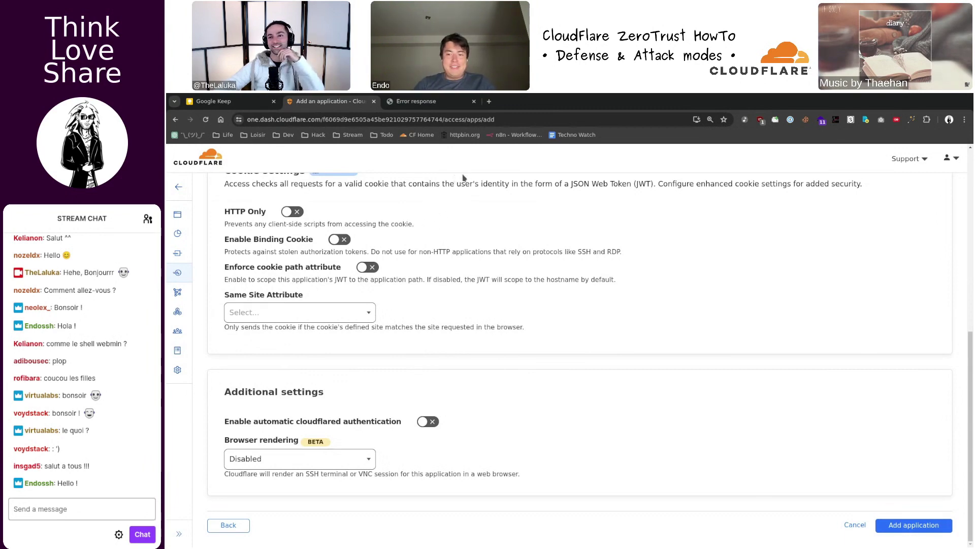
scroll(459, 196, "up", 10)
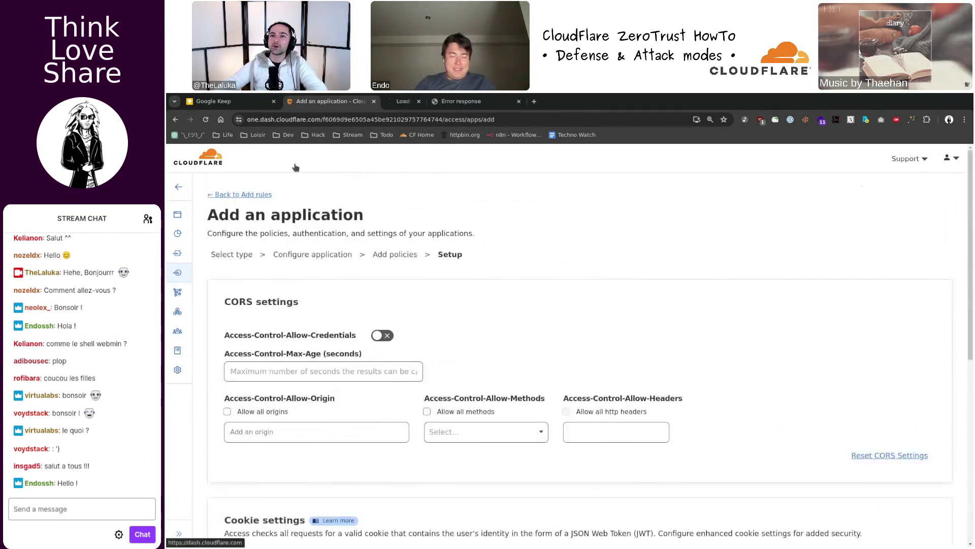
left_click(425, 102)
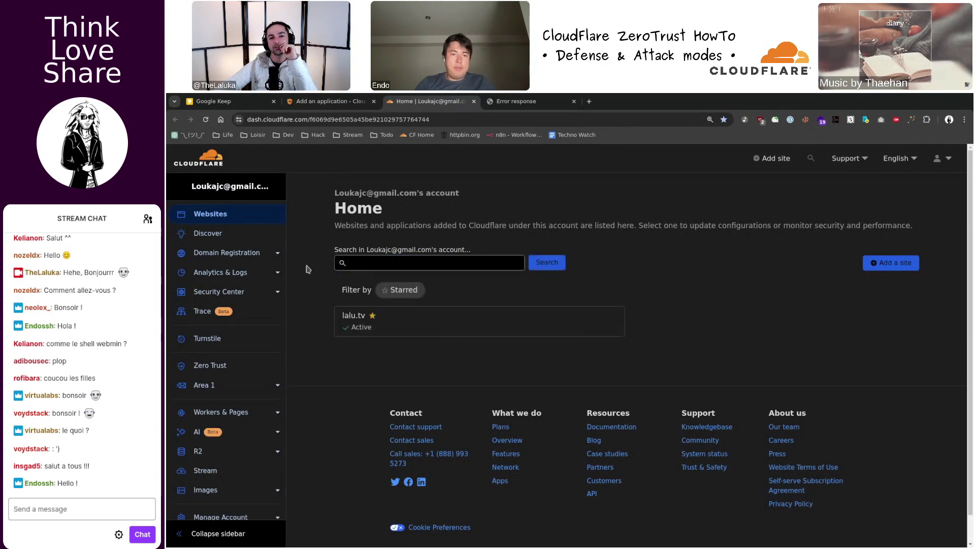
- Open the lalu.tv overview and follow the Analytics notice's status page link
left_click(377, 324)
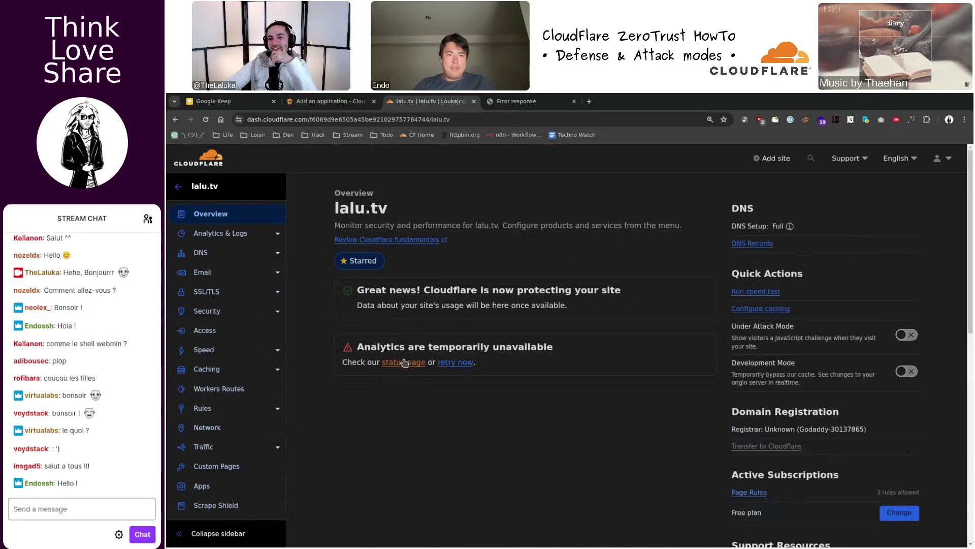
left_click(404, 363)
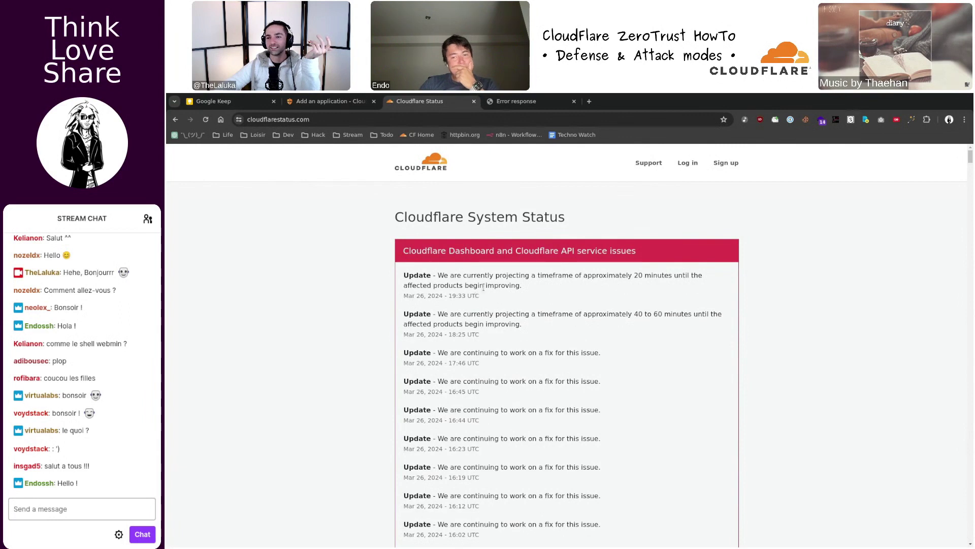
- Read the Dashboard and API incident updates, then tile the browser beside editor and terminal
left_click_drag(445, 296, 404, 278)
left_click(405, 281)
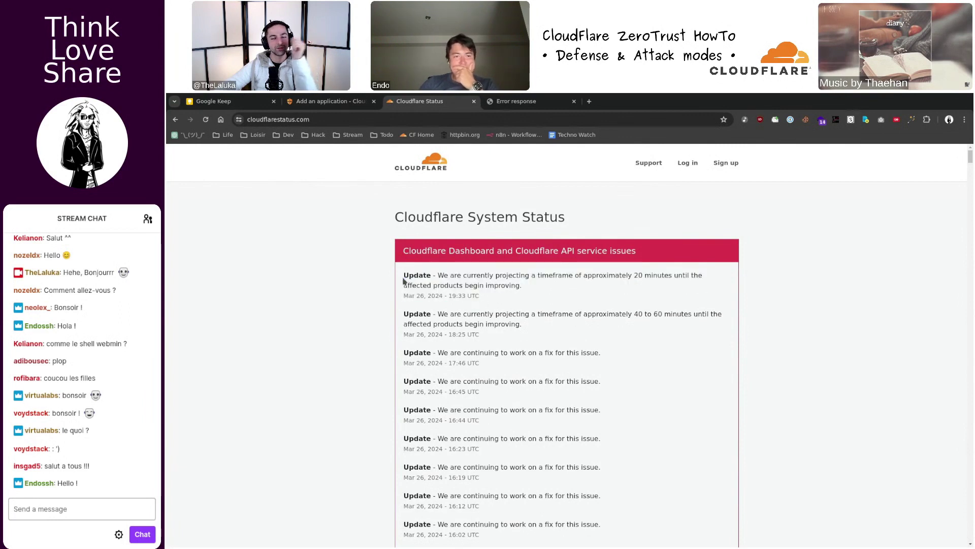
scroll(452, 284, "down", 3)
scroll(452, 284, "down", 5)
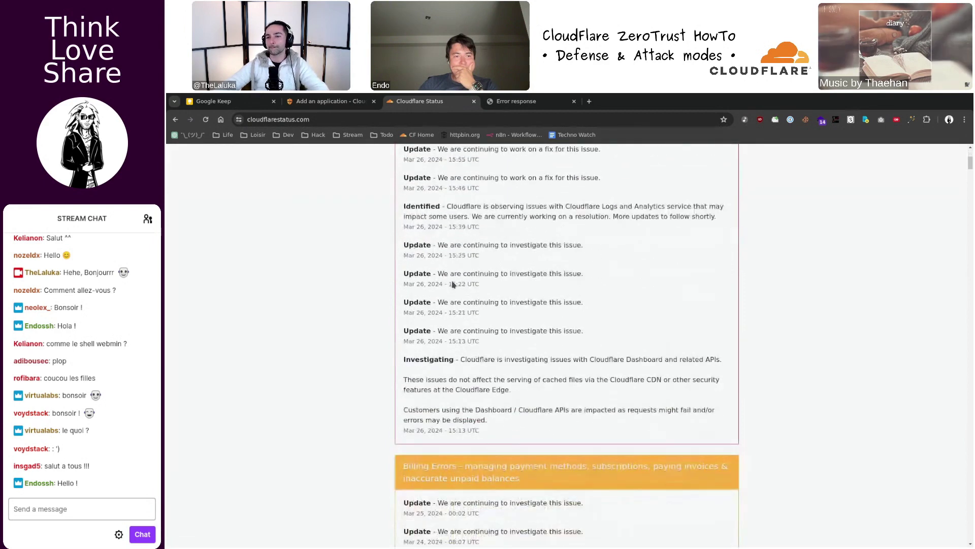
scroll(464, 275, "down", 4)
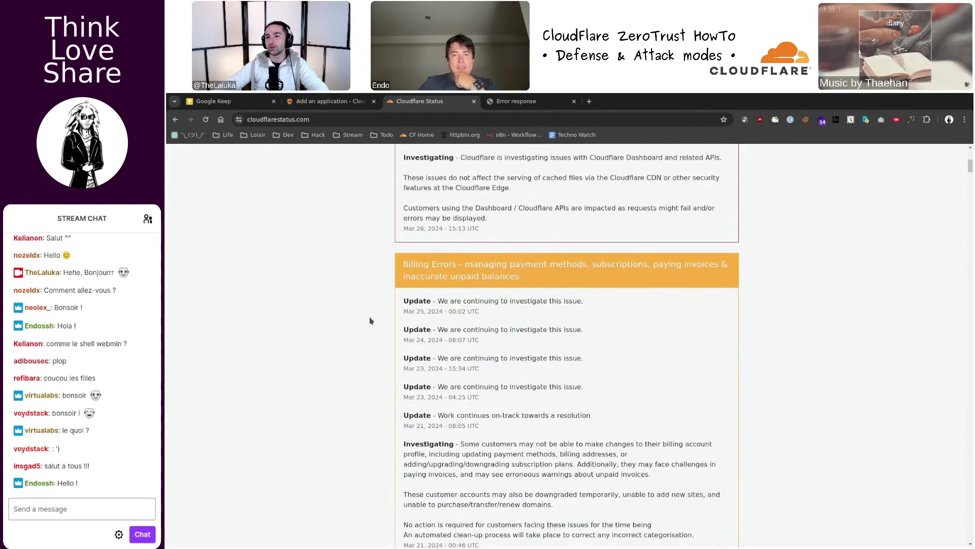
scroll(392, 310, "up", 12)
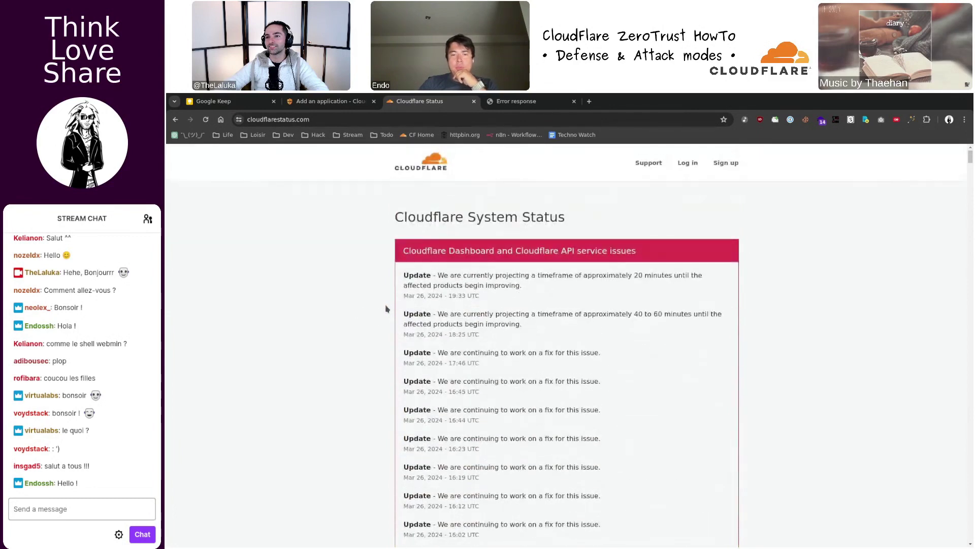
key("super+f")
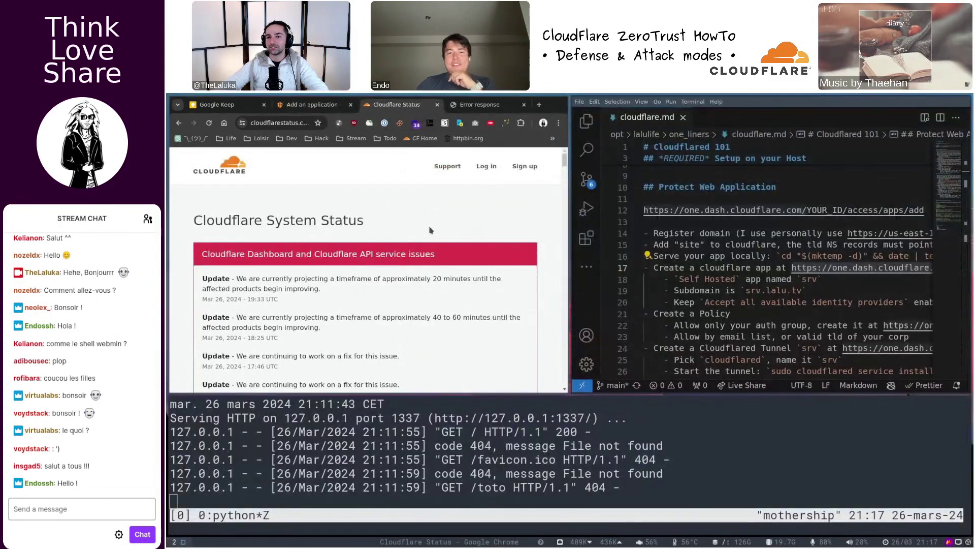
- Close the status tab and review the srv self-hosted app at srv.lalu.tv in Applications
key("ctrl+w")
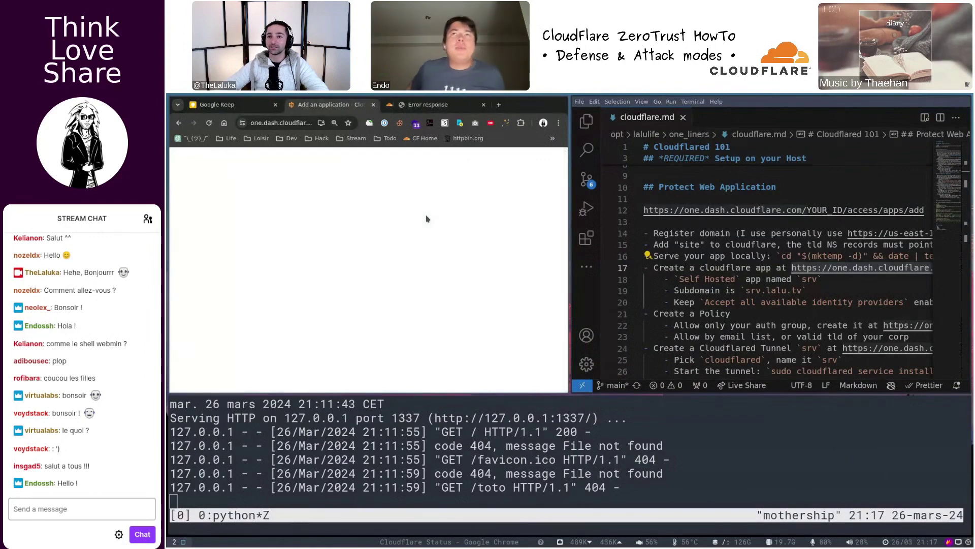
key("super+f")
scroll(592, 285, "down", 10)
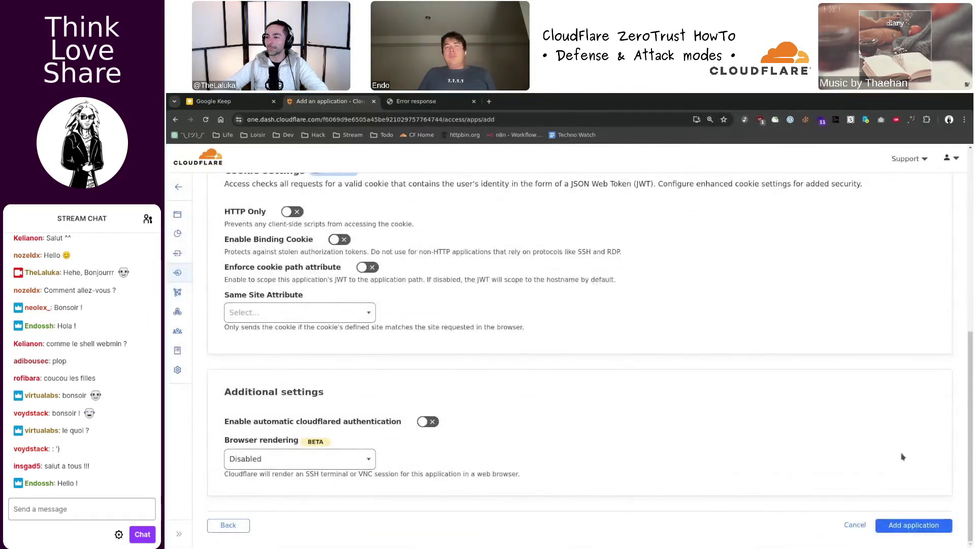
scroll(743, 332, "up", 5)
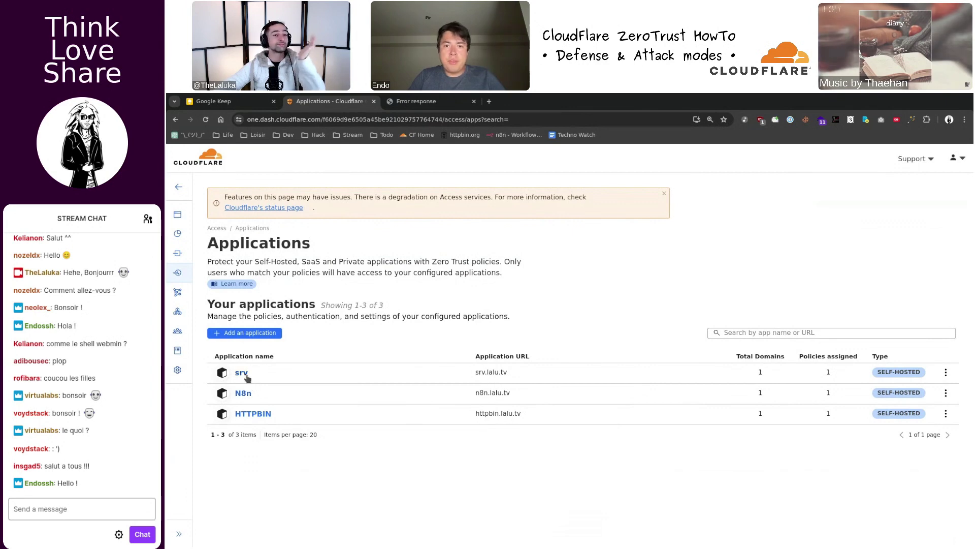
left_click(241, 374)
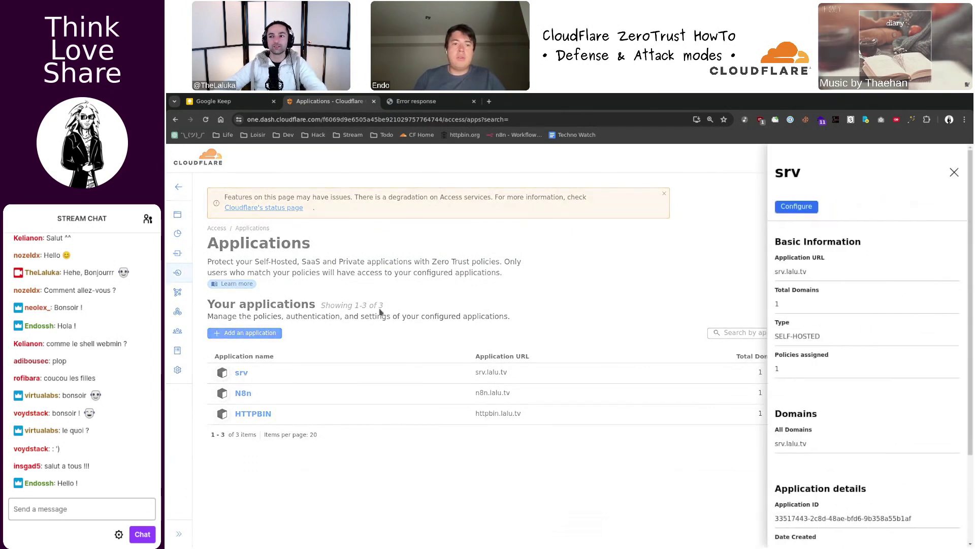
left_click(698, 241)
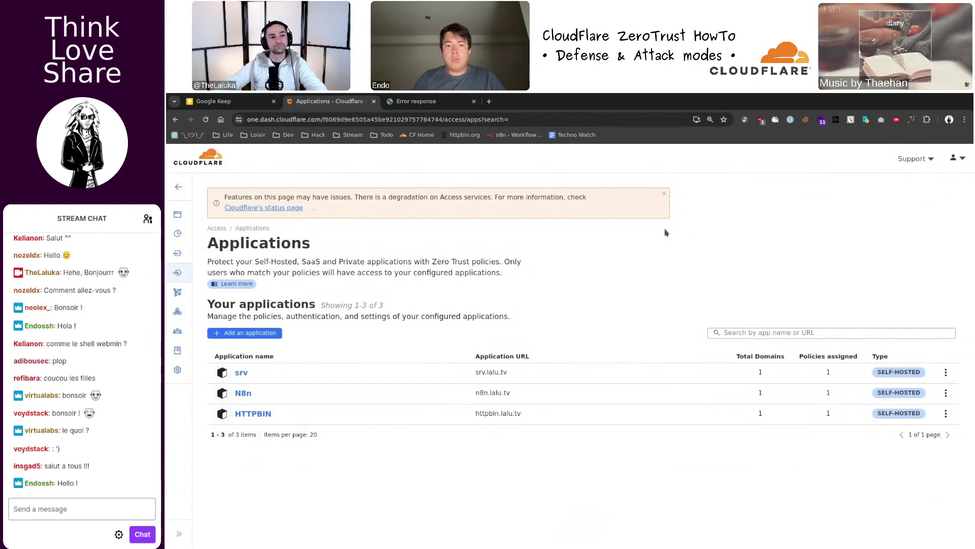
key("alt+Tab")
key("alt+Tab")
left_click(242, 373)
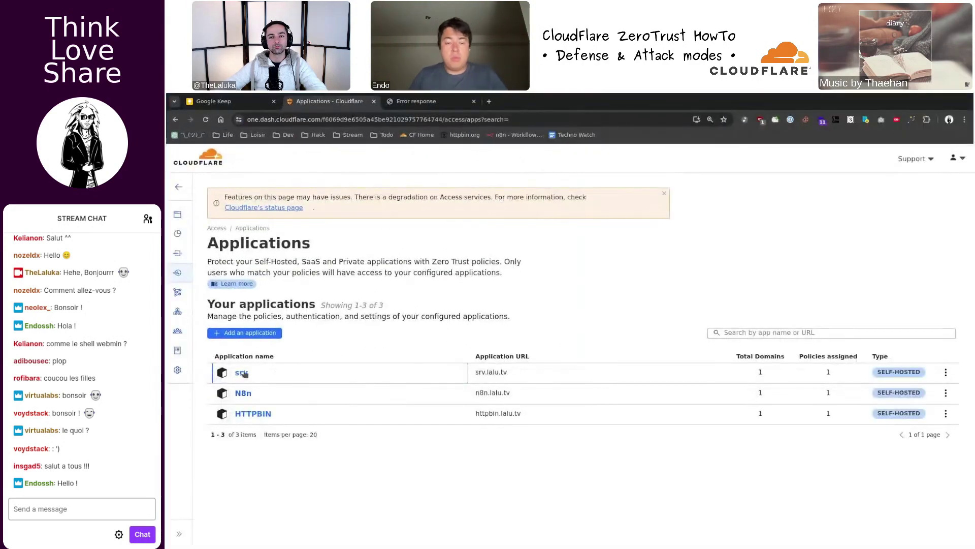
key("alt+Tab")
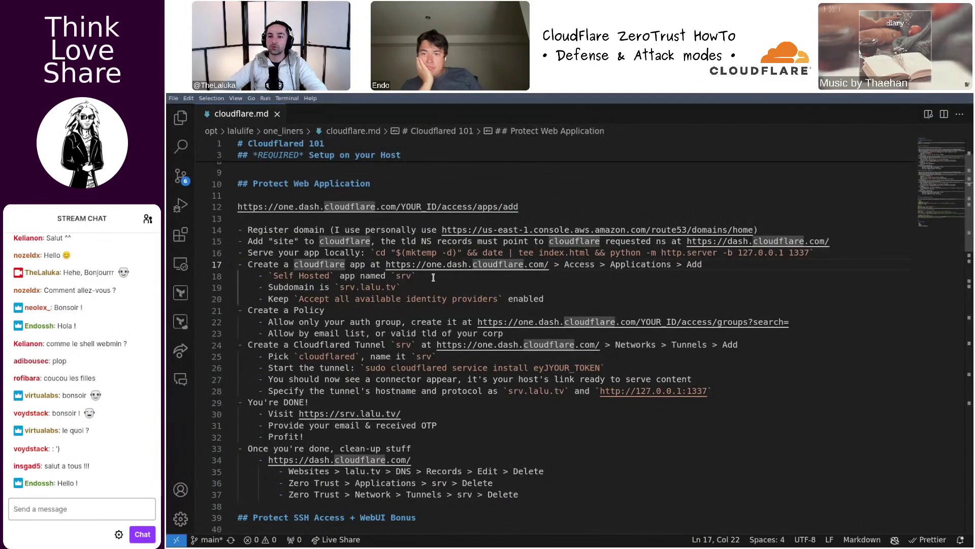
- Review the srv app name, srv.lalu.tv subdomain and identity provider steps in cloudflare.md
left_click(433, 277)
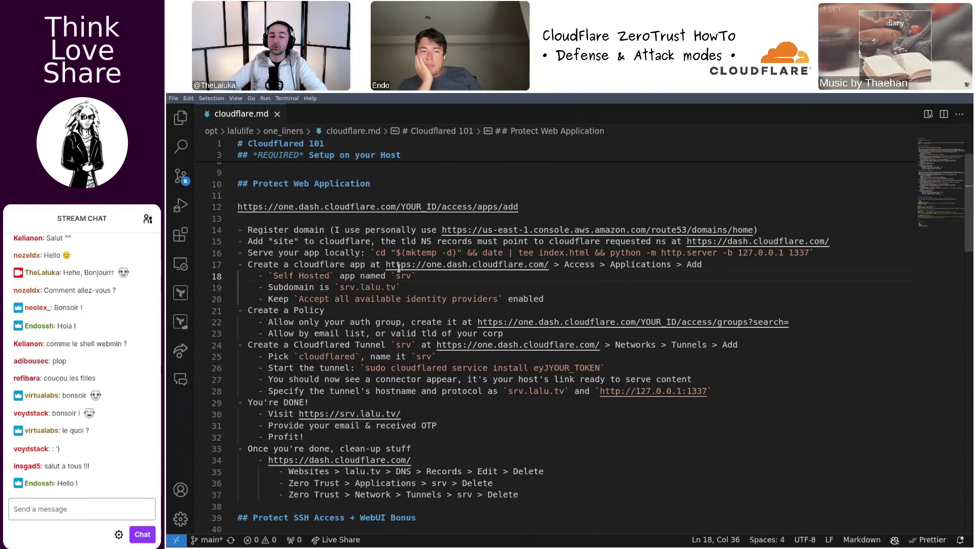
key("Down")
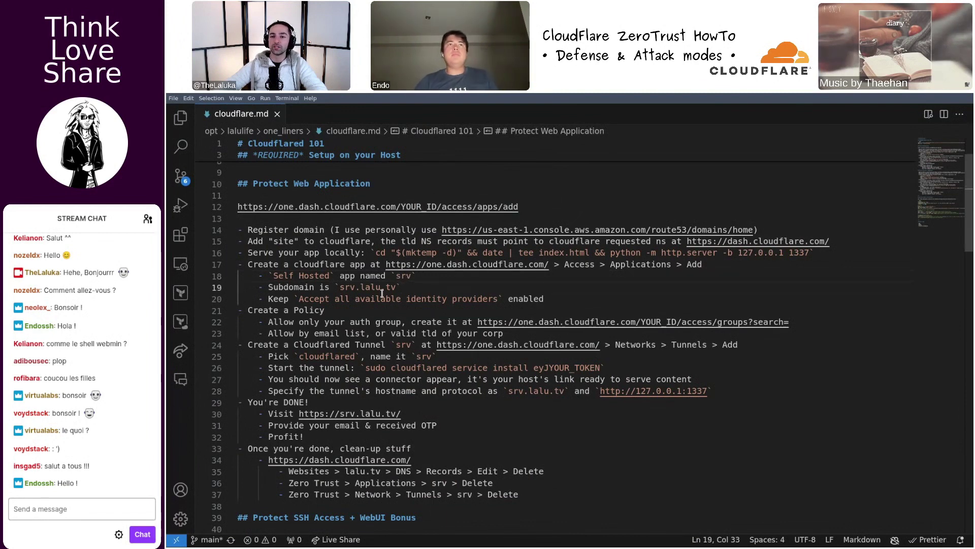
scroll(363, 291, "down", 1)
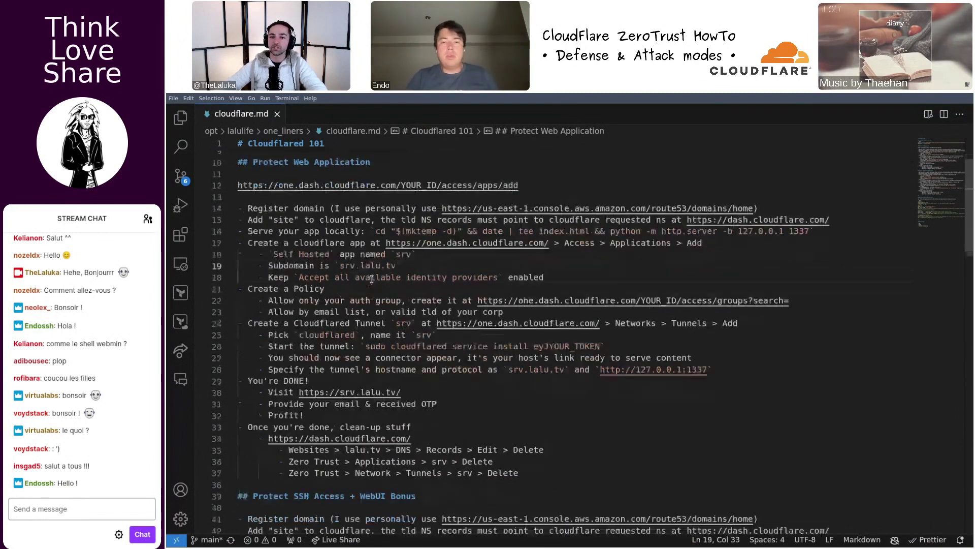
left_click(308, 277)
left_click_drag(307, 277, 566, 277)
left_click(567, 277)
scroll(264, 227, "down", 2)
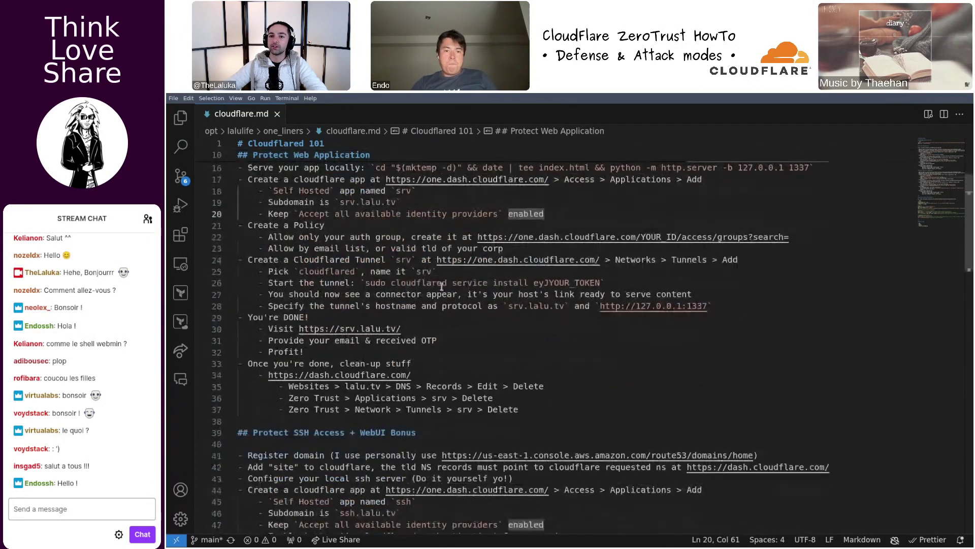
- Highlight the Create a Policy step and the Cloudflared Tunnel line, then return to the browser
left_click_drag(239, 225, 410, 248)
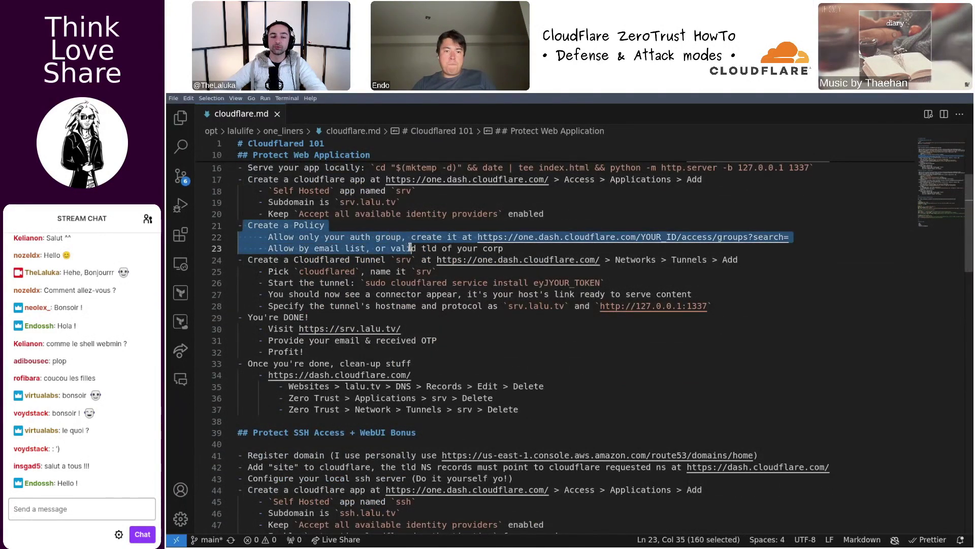
left_click(519, 250, "shift")
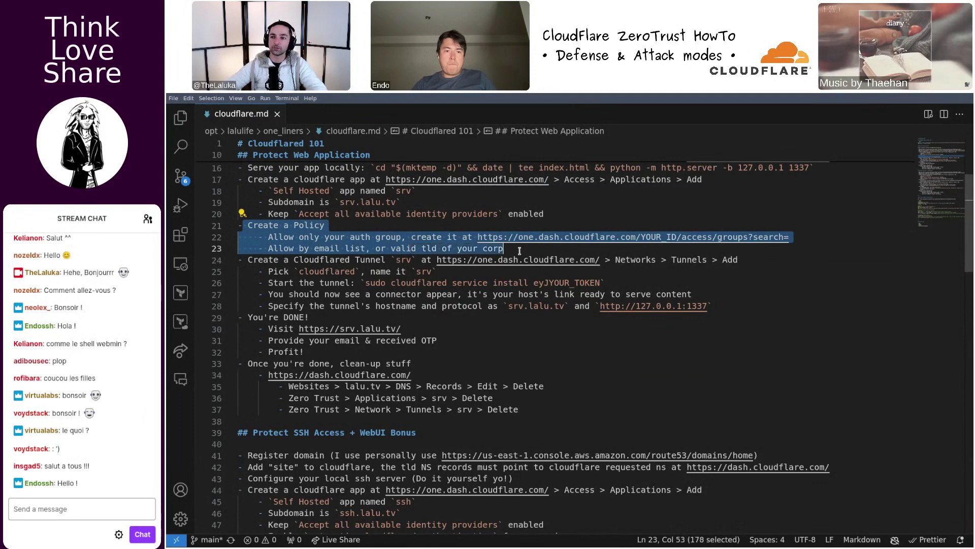
scroll(523, 245, "down", 1)
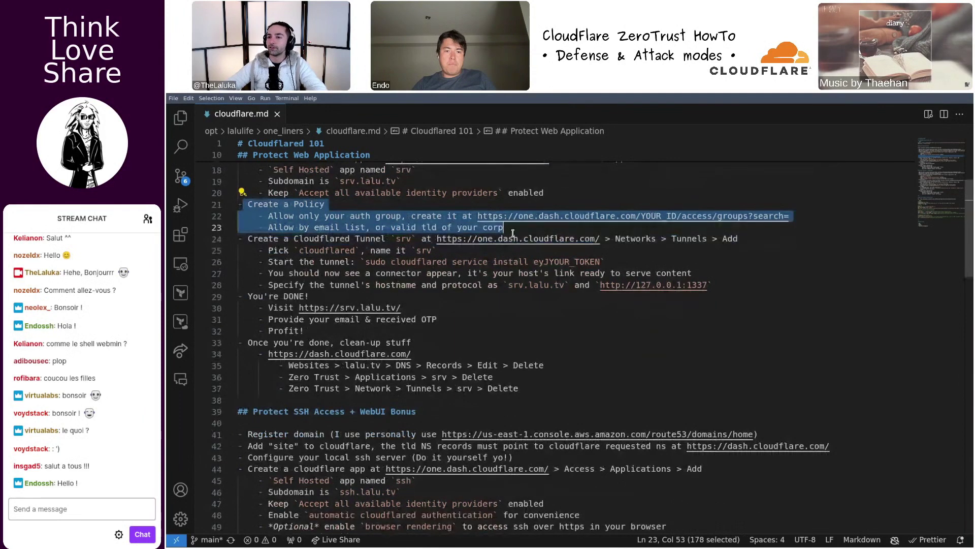
left_click(515, 230)
double_click(321, 238)
double_click(369, 239)
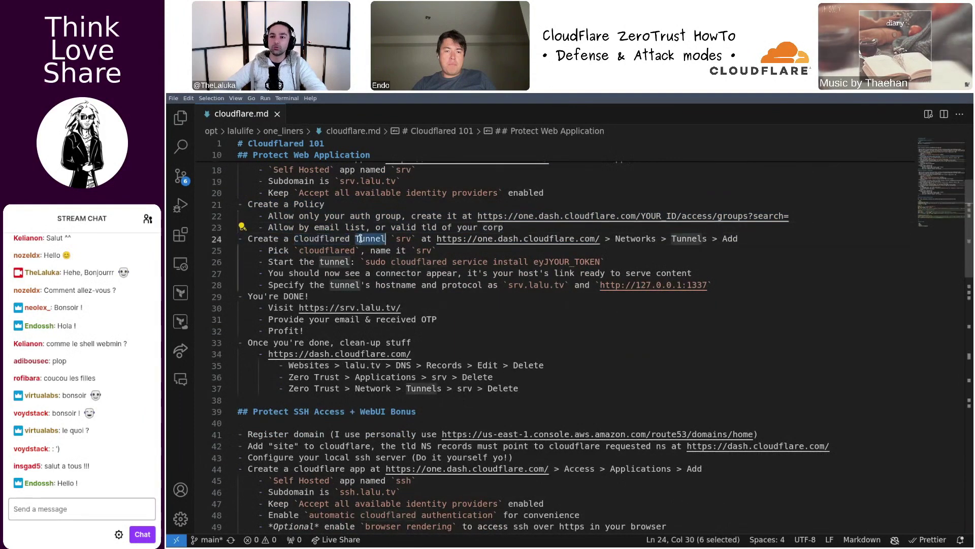
key("super+f")
key("super+f")
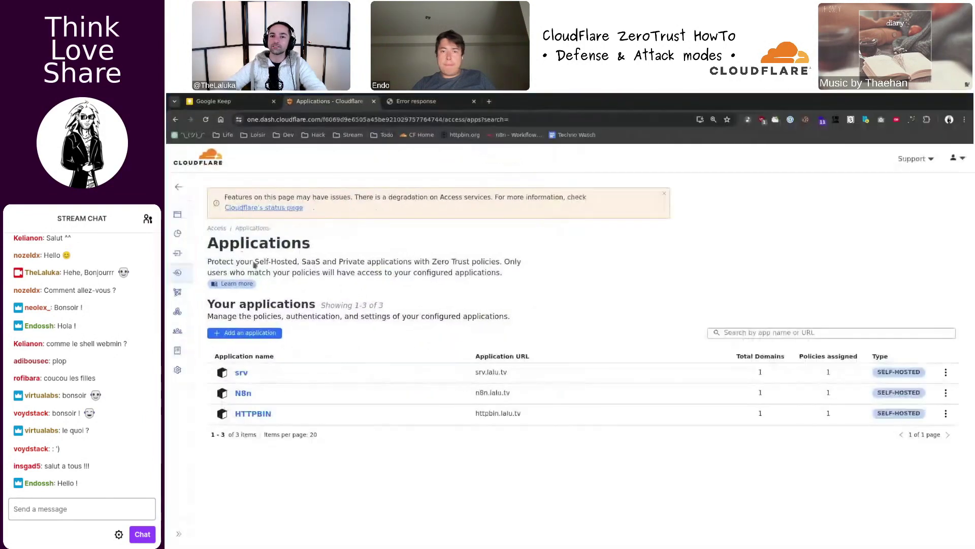
- Create and save a Cloudflared tunnel named 'srv' under Networks > Tunnels
left_click(214, 342)
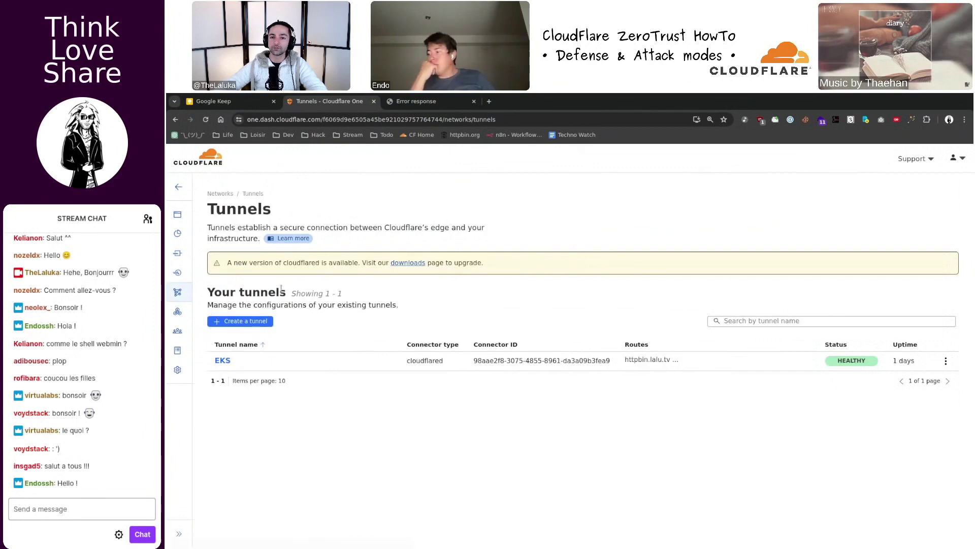
left_click(254, 323)
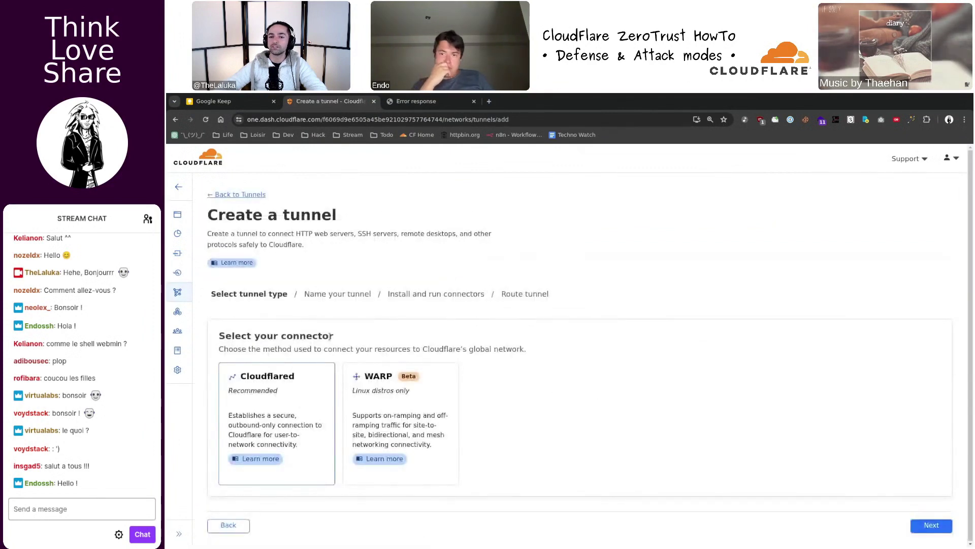
left_click(932, 524)
left_click(306, 385)
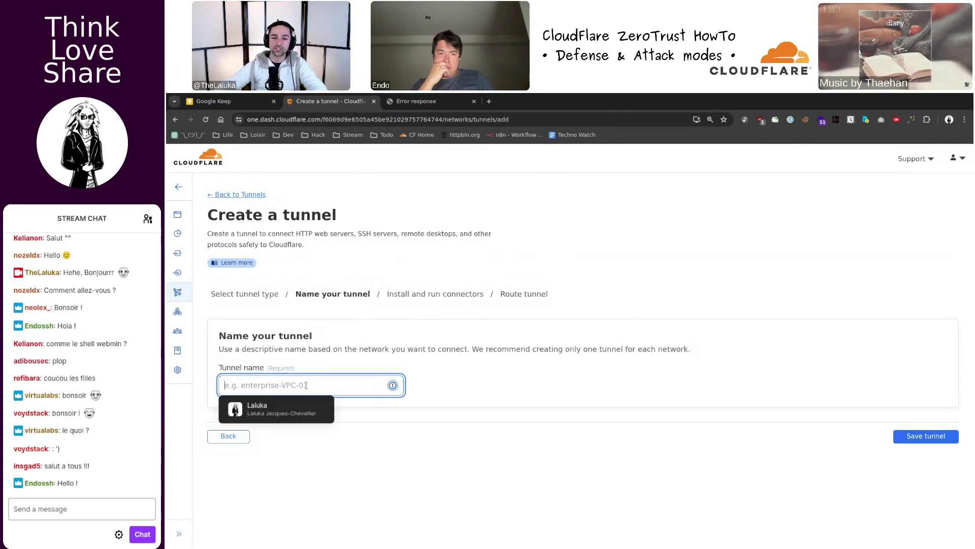
type("srv")
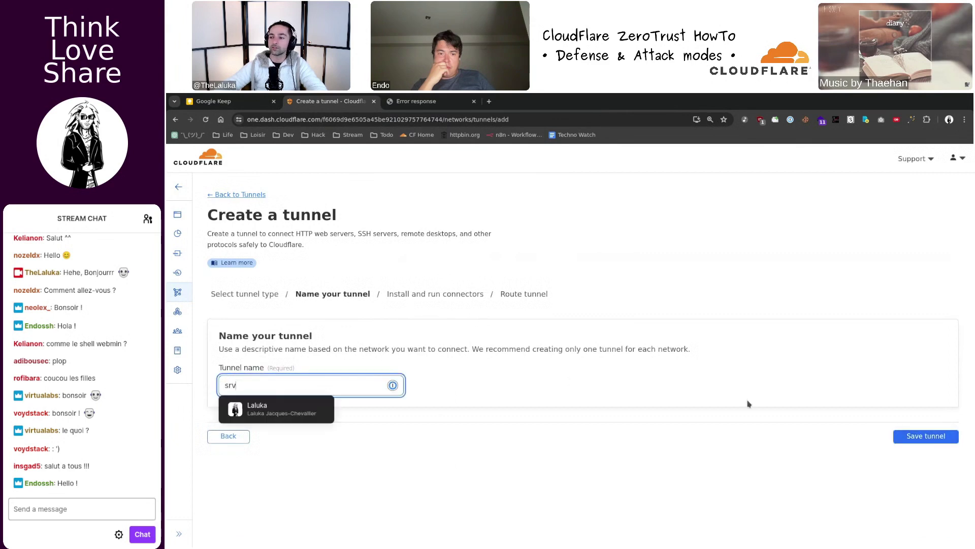
left_click(926, 436)
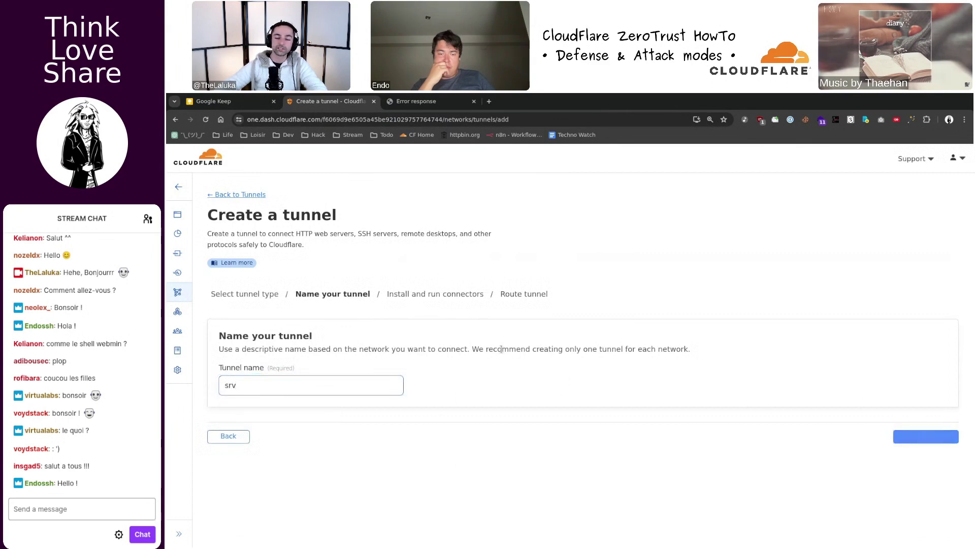
- Copy the cloudflared service install command and run it in a new terminal pane
scroll(477, 353, "down", 4)
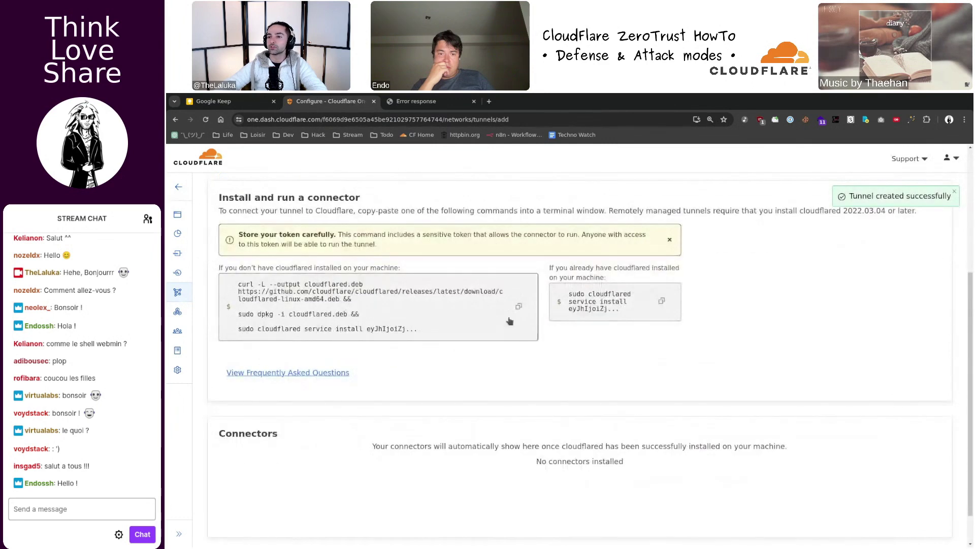
left_click(662, 301)
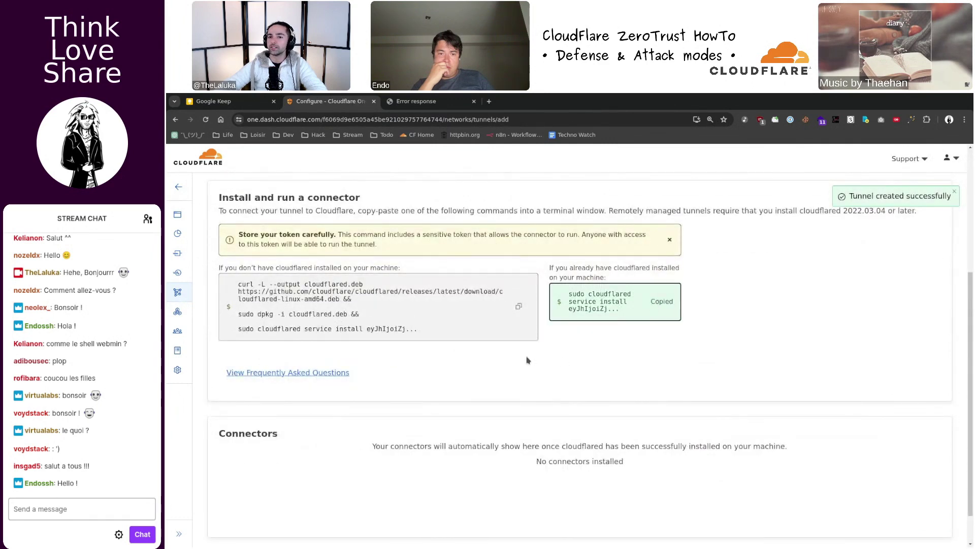
key("super+f")
key("ctrl+b")
key("percent")
key("super+f")
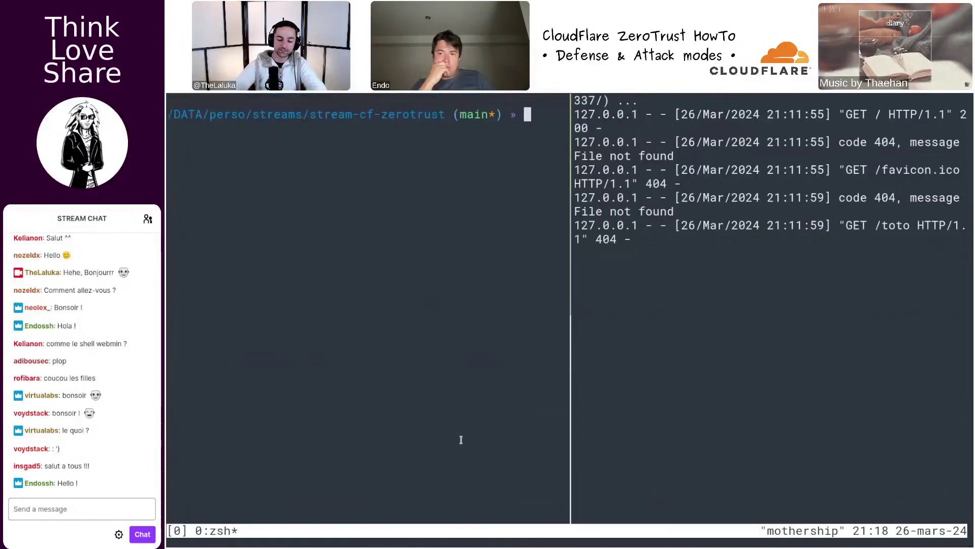
key("ctrl+shift+v")
key("Return")
- Confirm the srv connector shows Connected (version 2024.3.0) and continue to routing
key("ctrl+b")
key("z")
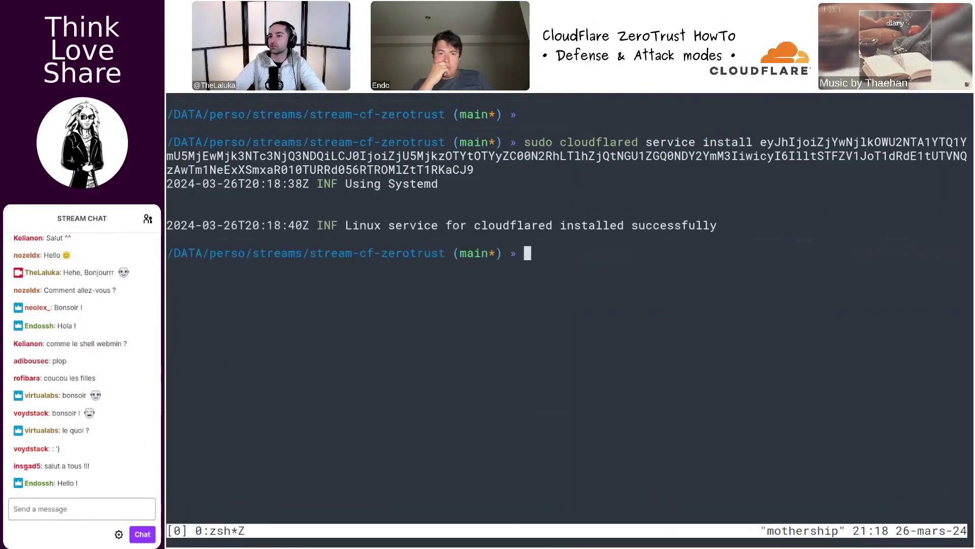
key("ctrl+b")
key("z")
key("alt+Tab")
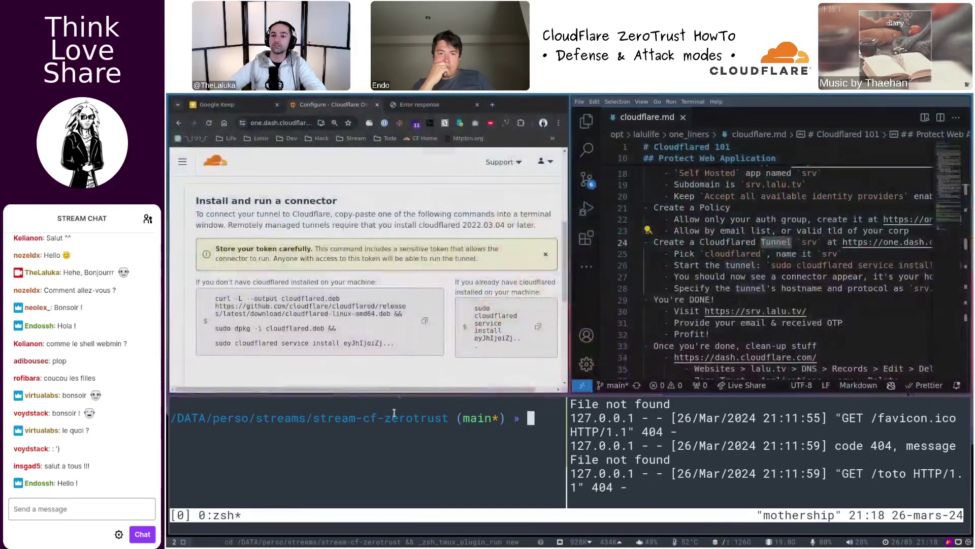
scroll(370, 402, "down", 1)
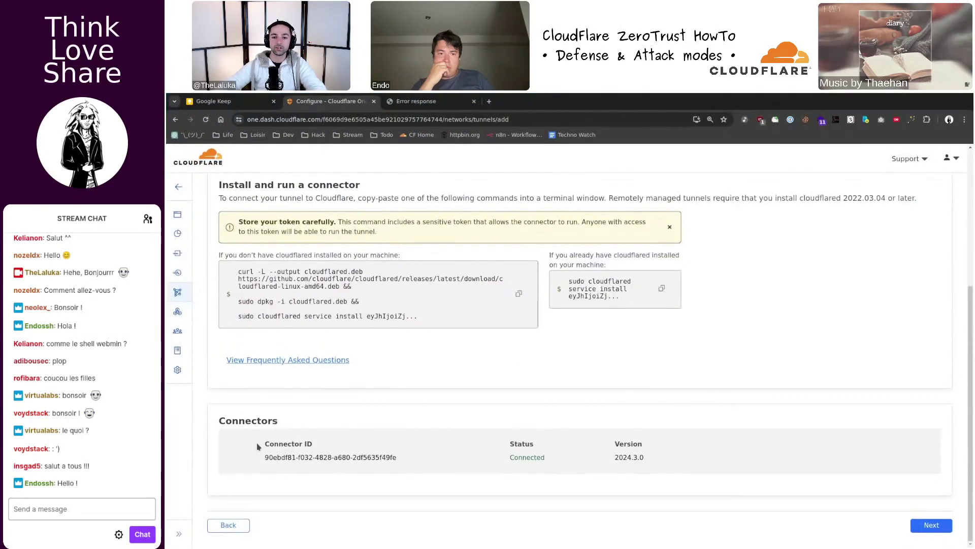
left_click_drag(266, 452, 655, 471)
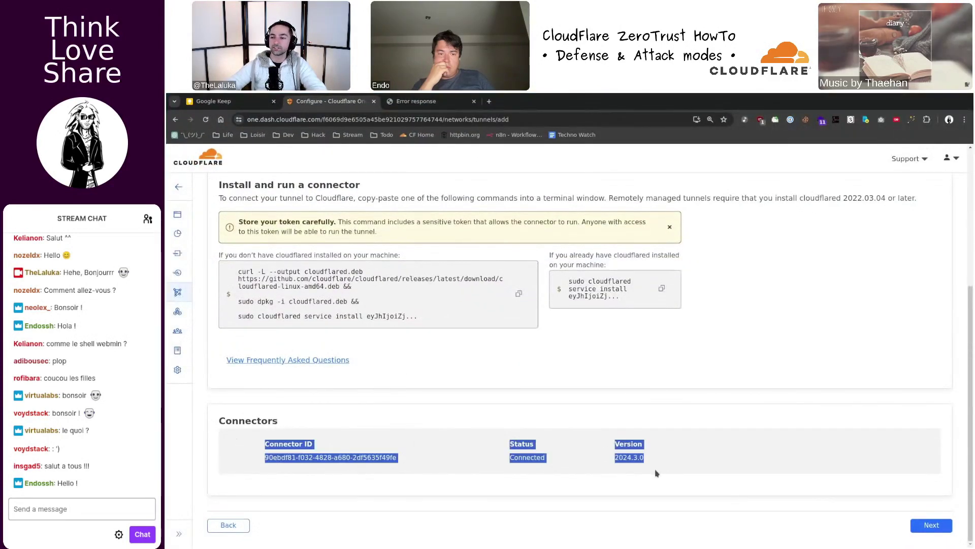
left_click(653, 474)
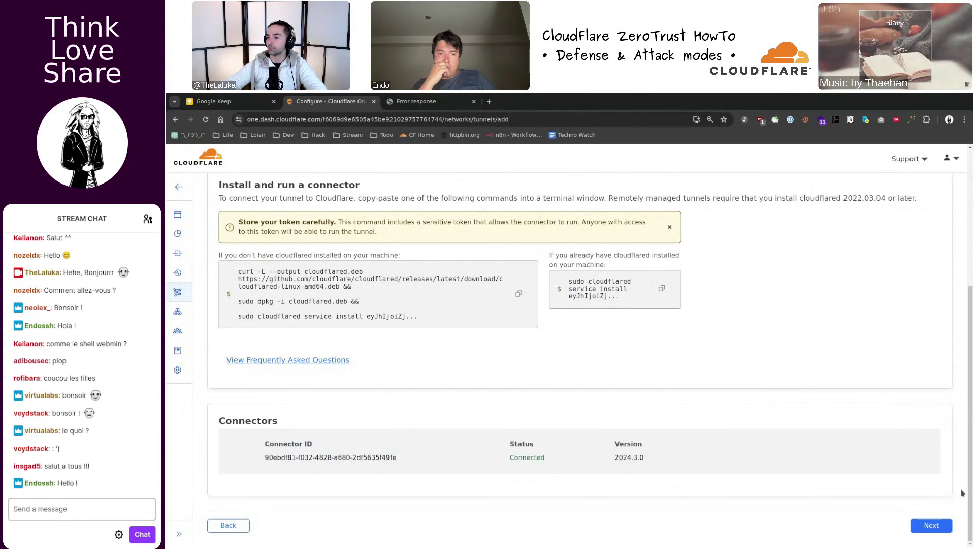
left_click(931, 524)
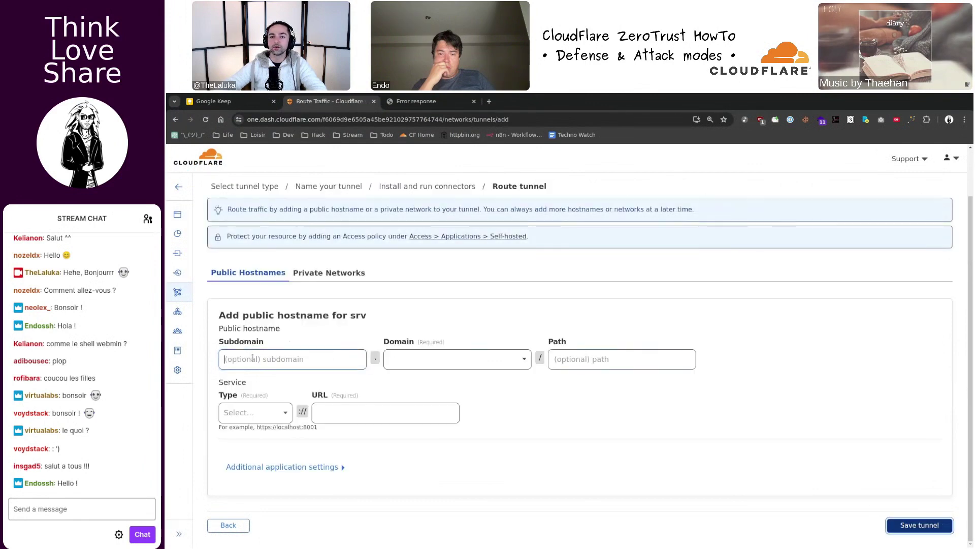
- Set the public hostname to subdomain 'srv' on domain lalu.tv
key("ctrl+v")
key("ctrl+a")
key("BackSpace")
type("sr")
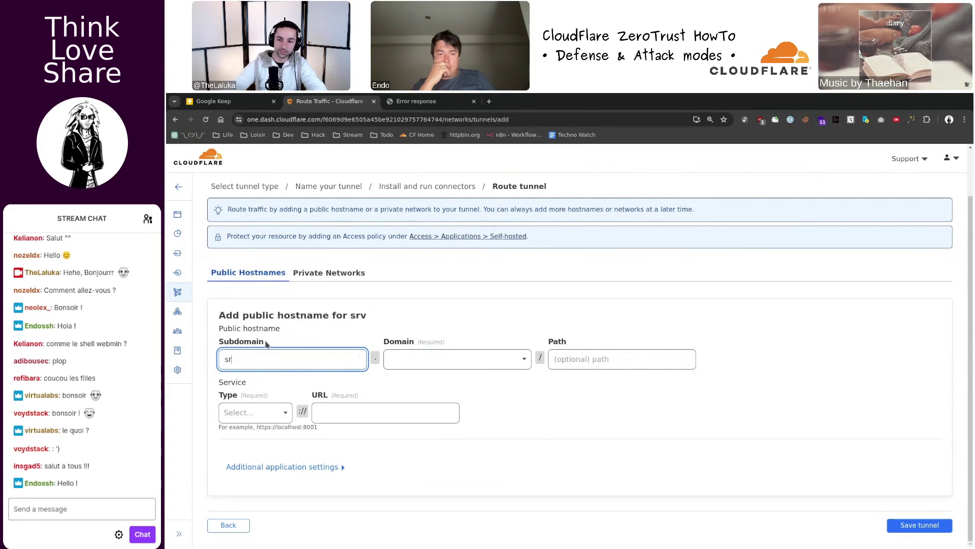
type("v")
left_click(427, 361)
left_click(432, 384)
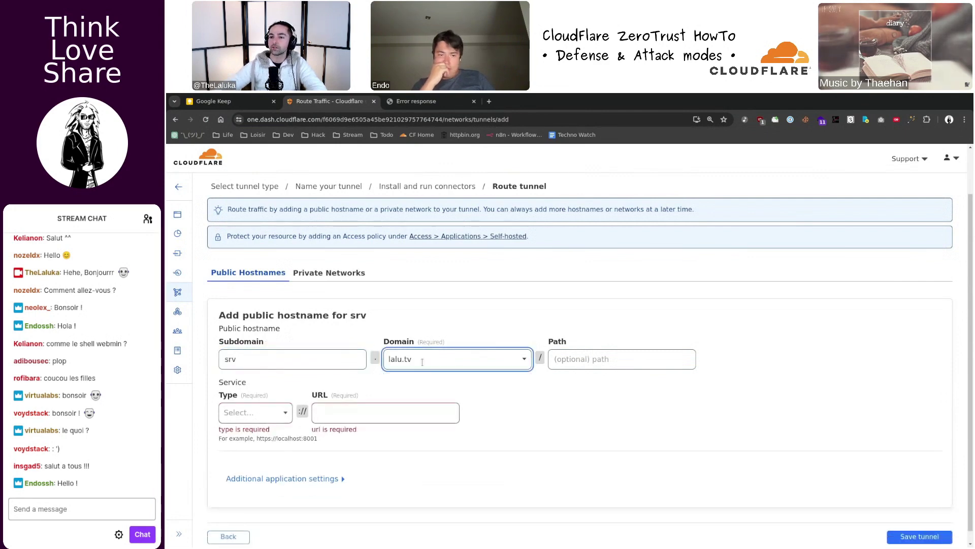
- Route the hostname to service HTTP 127.0.0.1:1337 and save the tunnel
scroll(411, 367, "down", 1)
left_click(261, 405)
left_click(233, 423)
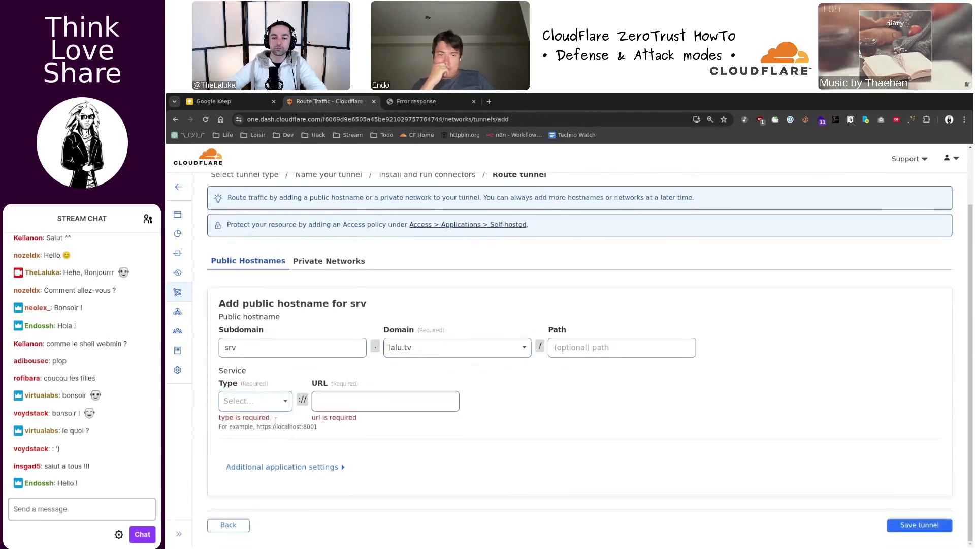
left_click(362, 408)
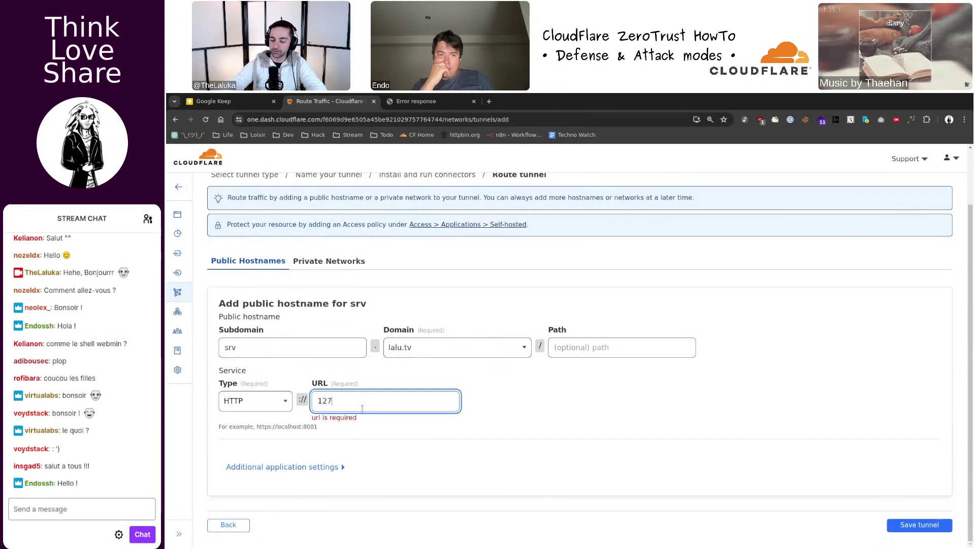
type("1270")
key("BackSpace")
type(".0.0.1")
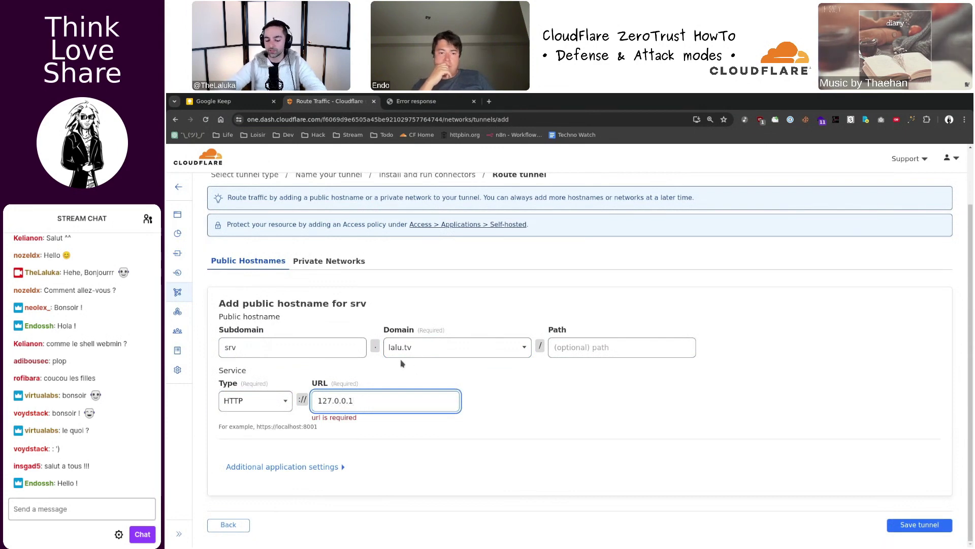
type(":1337")
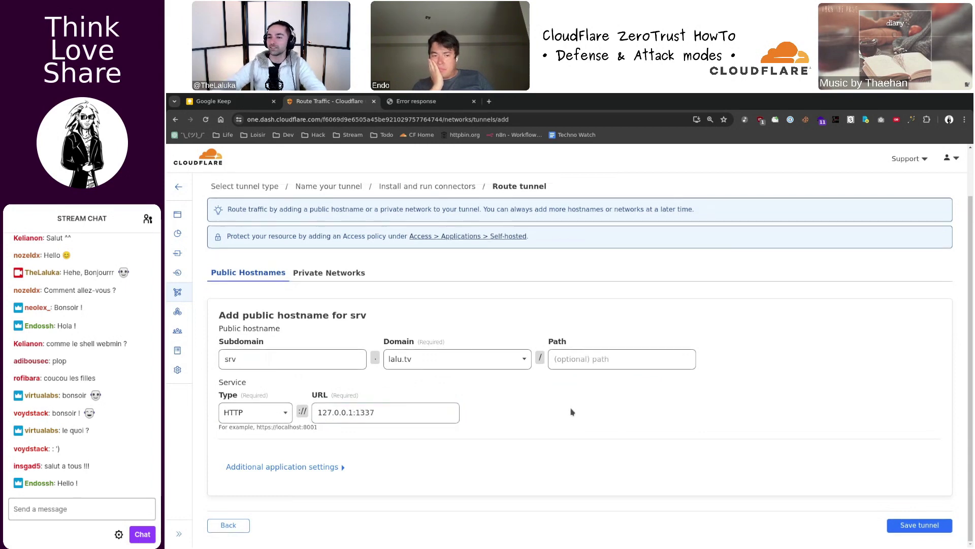
left_click(903, 521)
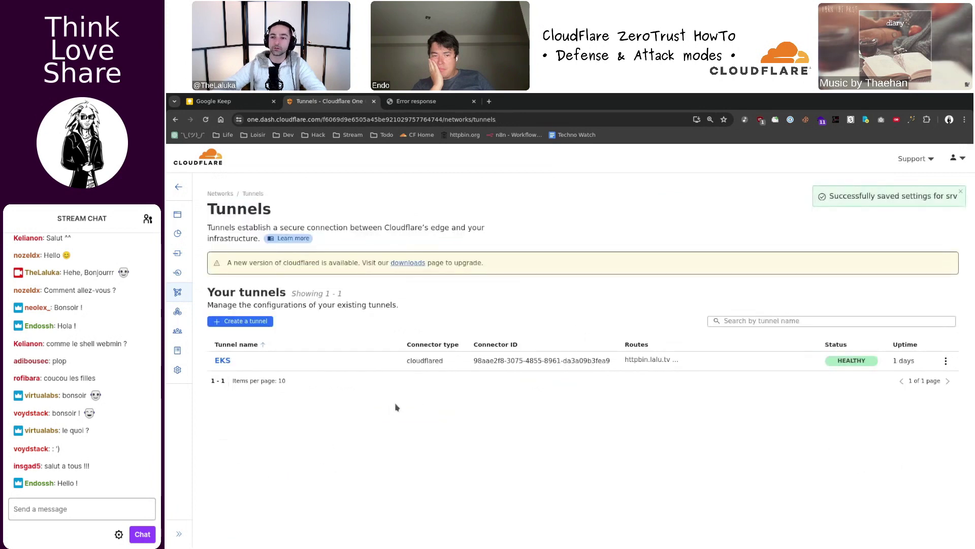
- Confirm the srv tunnel is listed as Healthy, then switch to the setup notes
key("alt+Tab")
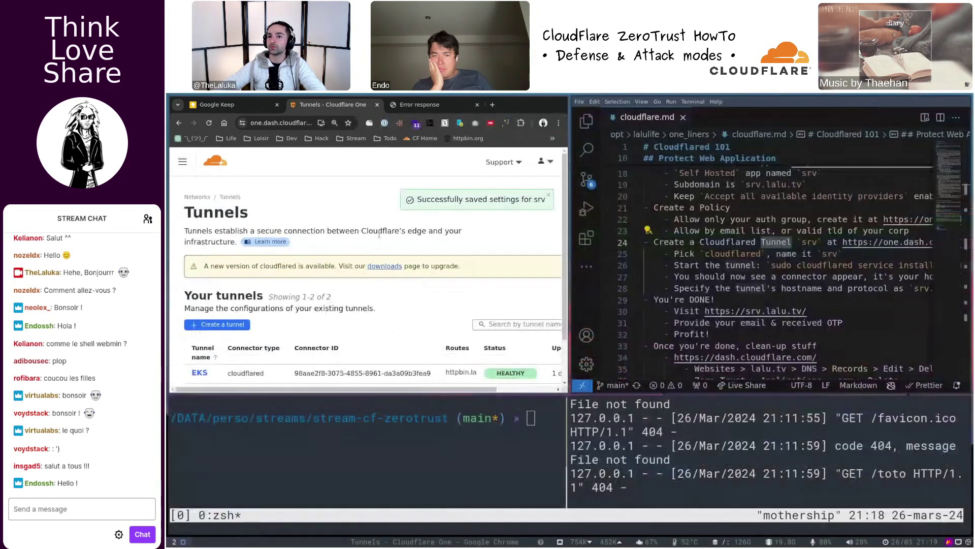
key("alt+Tab")
triple_click(848, 380)
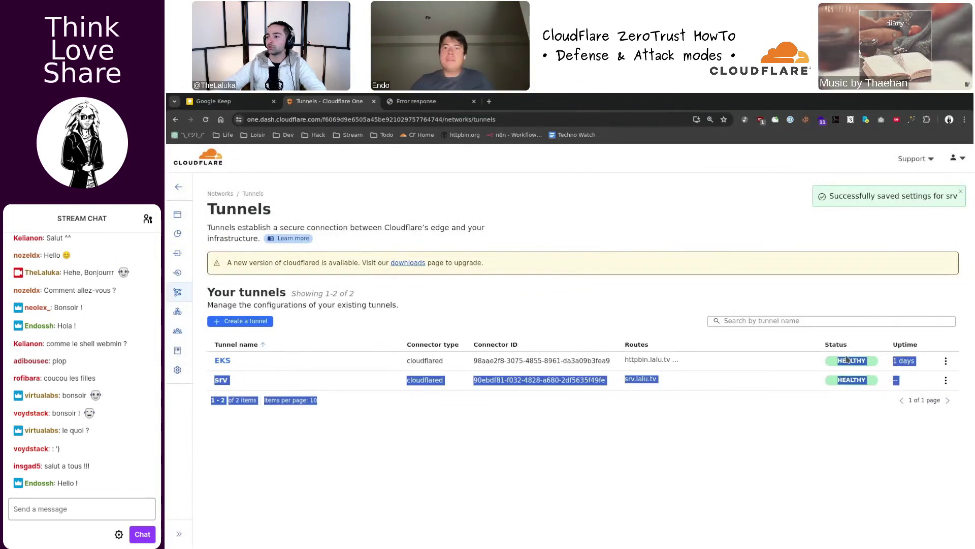
left_click(847, 444)
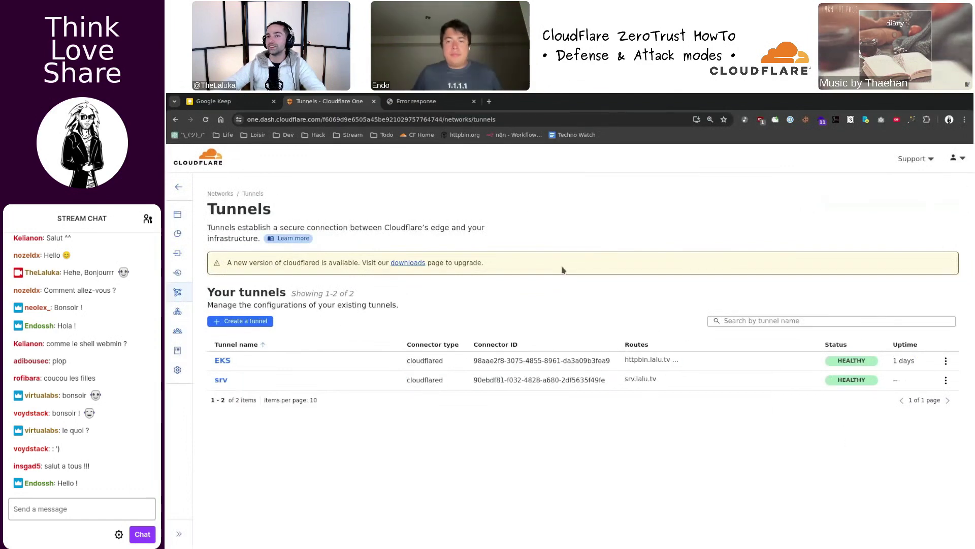
key("alt+Tab")
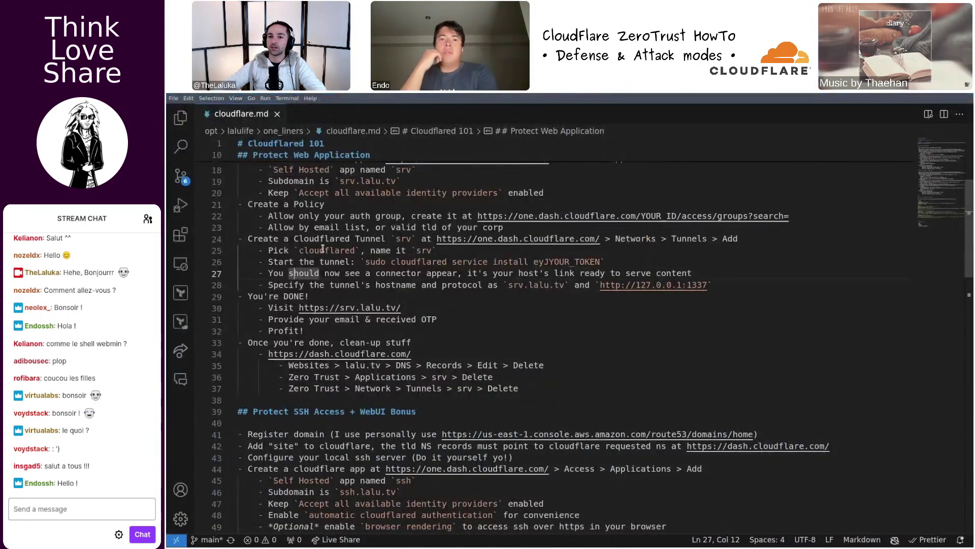
left_click_drag(309, 239, 607, 263)
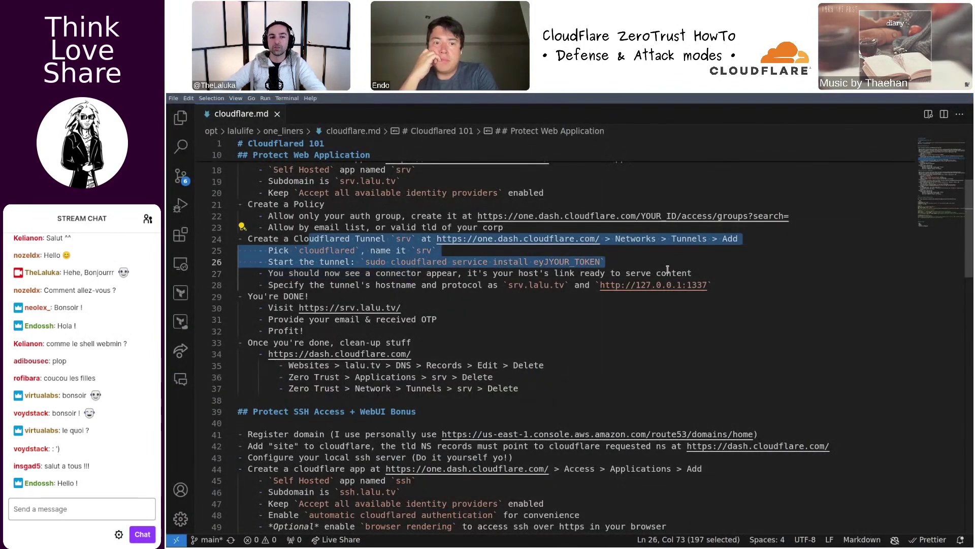
left_click(636, 259)
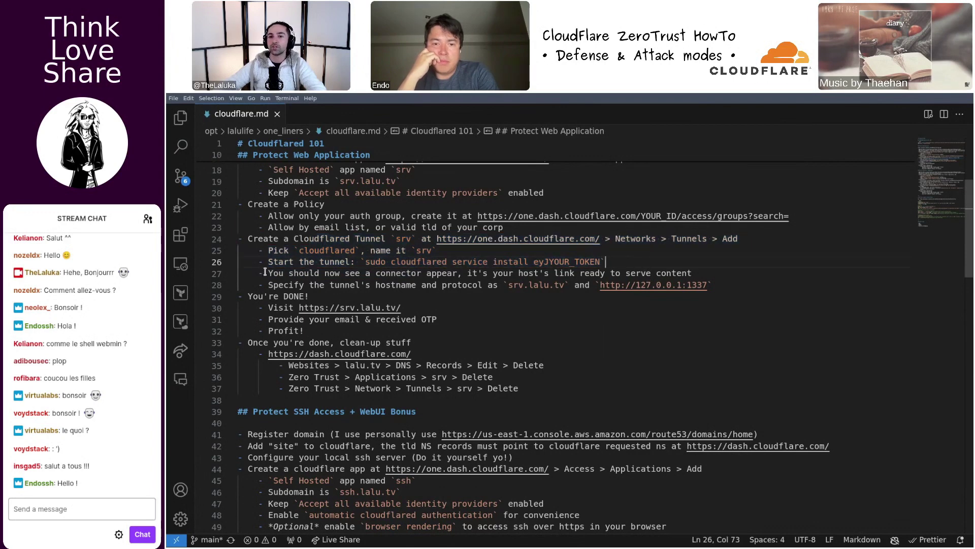
left_click_drag(265, 273, 739, 288)
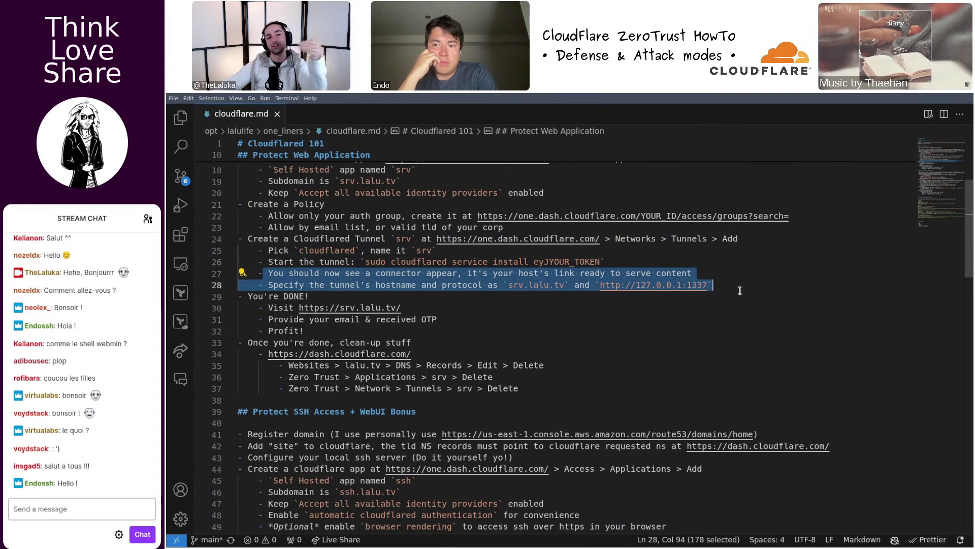
left_click(408, 294)
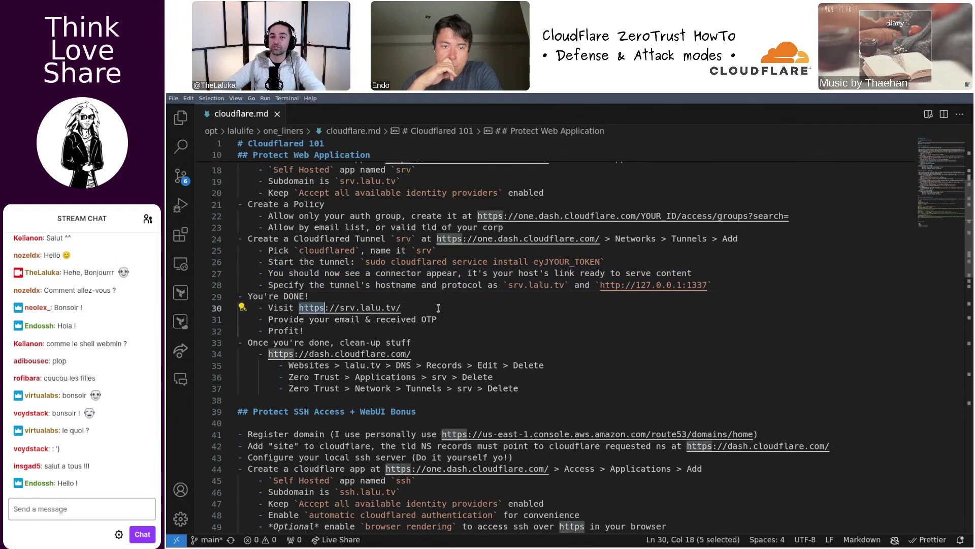
left_click(303, 307, "ctrl")
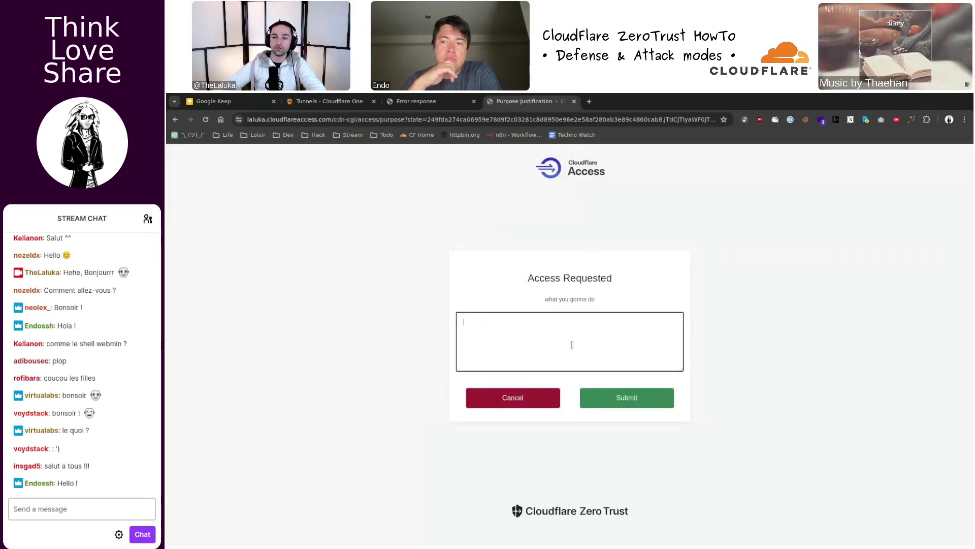
- Restore the tiled layout and submit the Access justification 'i need the admin' to reach the date page
key("super+f")
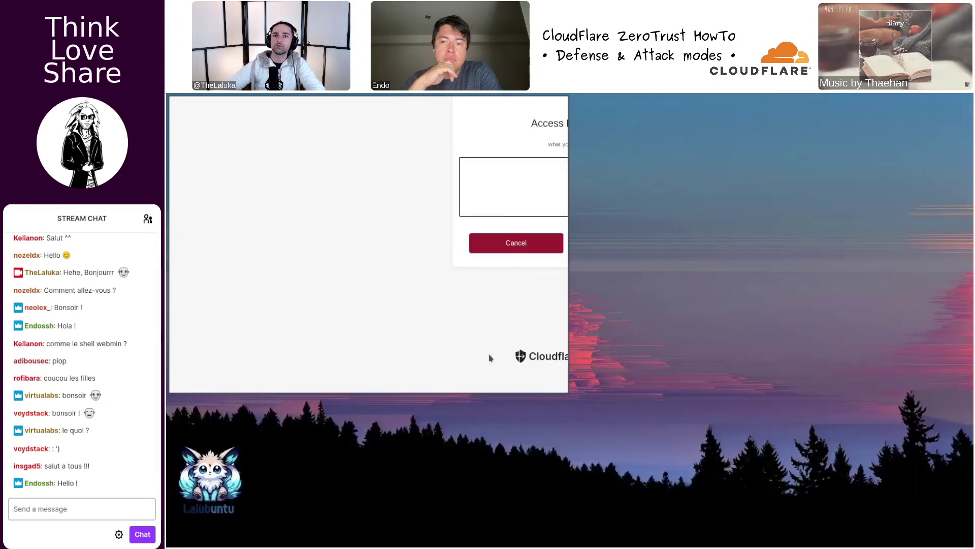
key("alt+Tab")
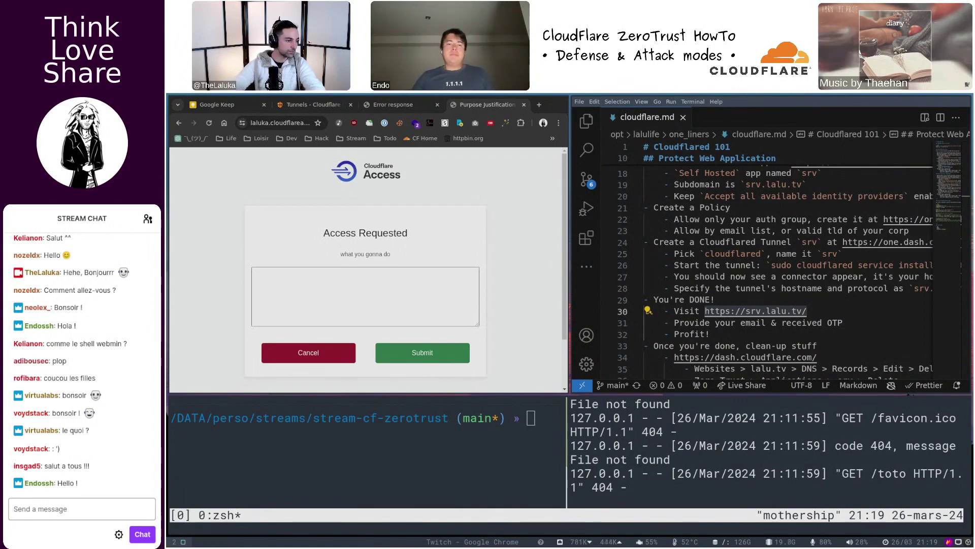
left_click(319, 306)
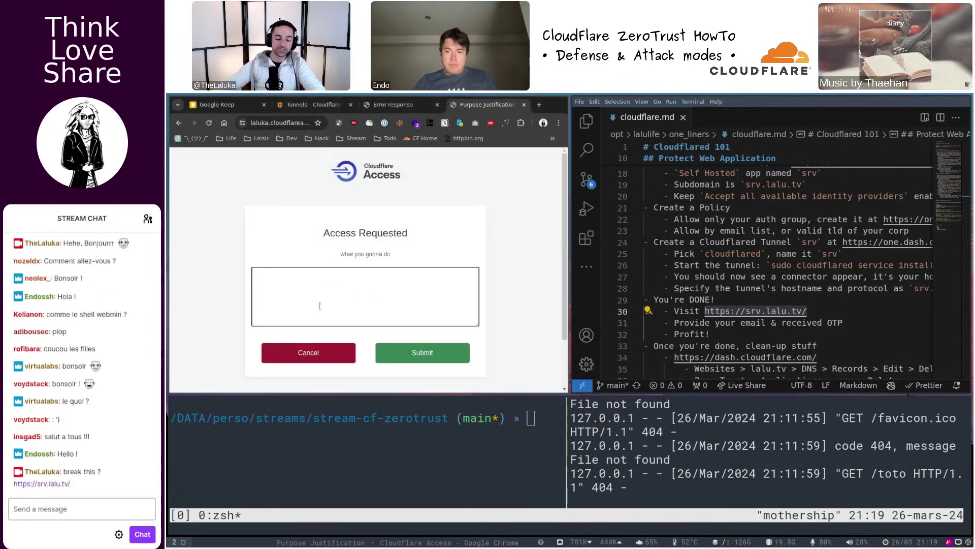
type("i need the admin plzplz")
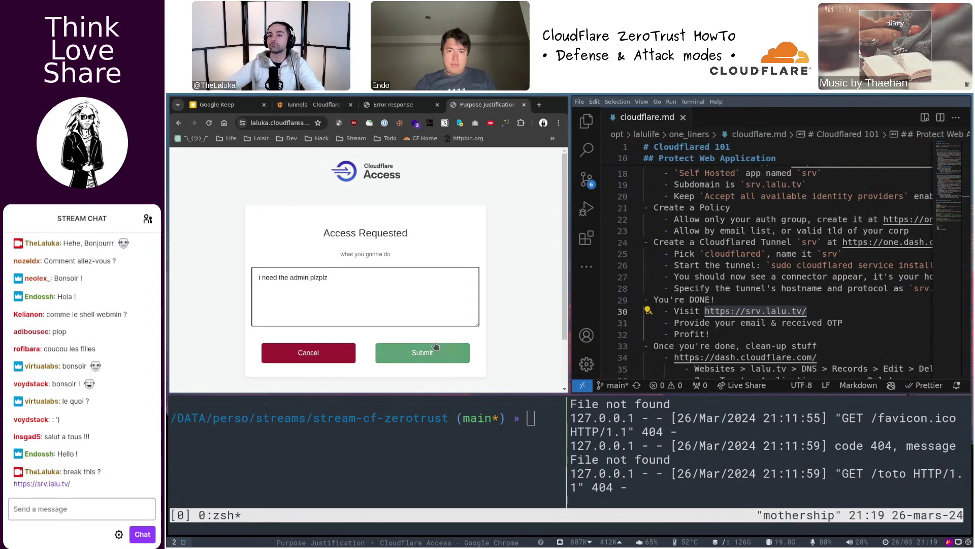
left_click(435, 348)
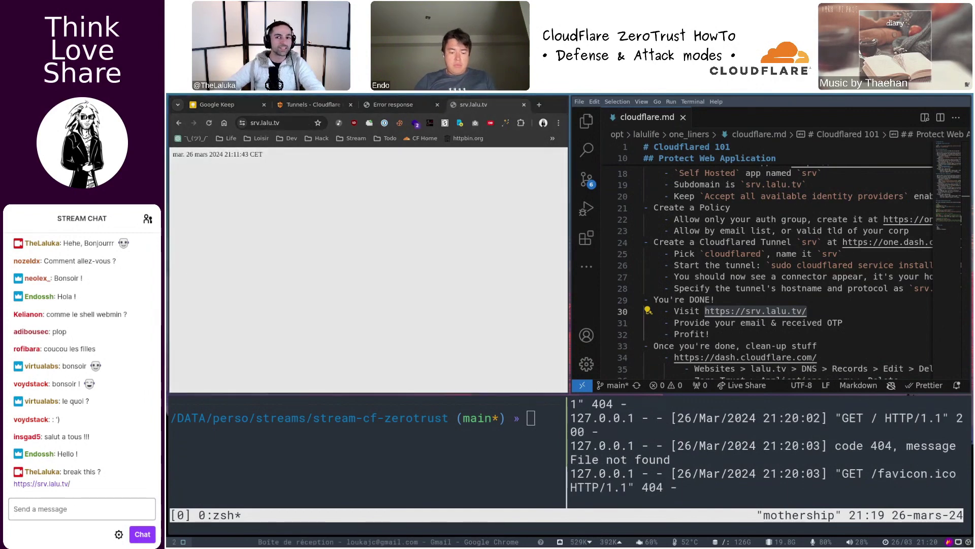
- Open srv.lalu.tv in a new incognito browser window
key("ctrl+shift+n")
type("srv.lalu.tv")
key("Return")
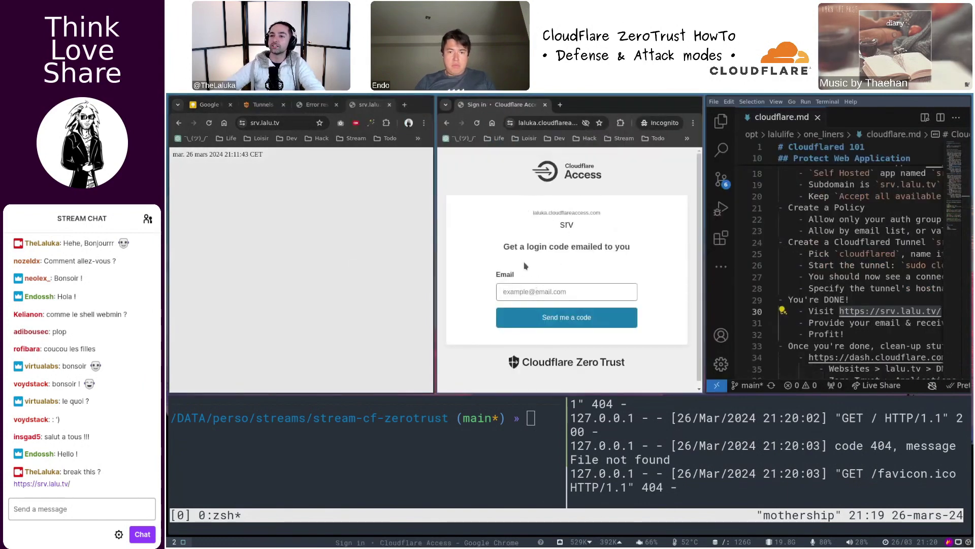
left_click_drag(507, 243, 678, 252)
- Enter your e-mail address on the Access sign-in and request a login code
left_click(558, 292)
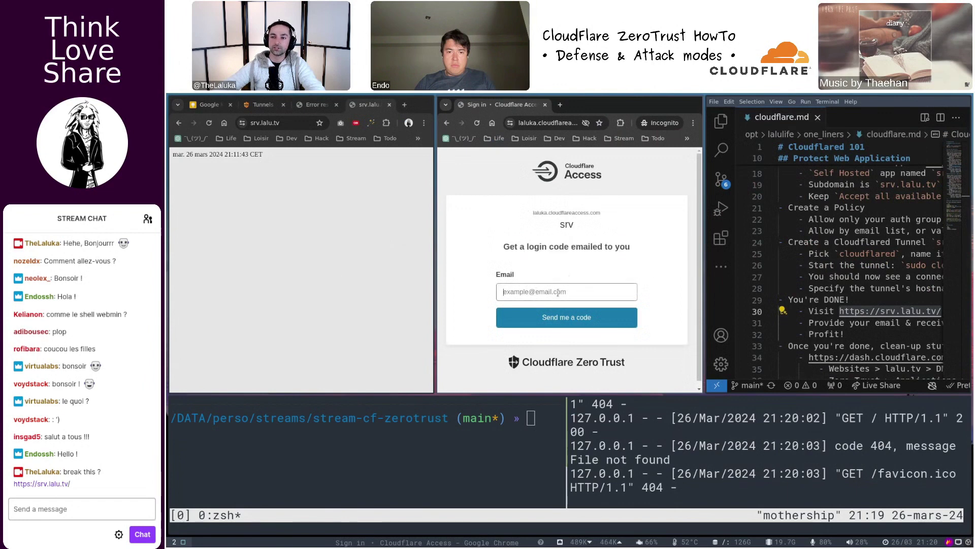
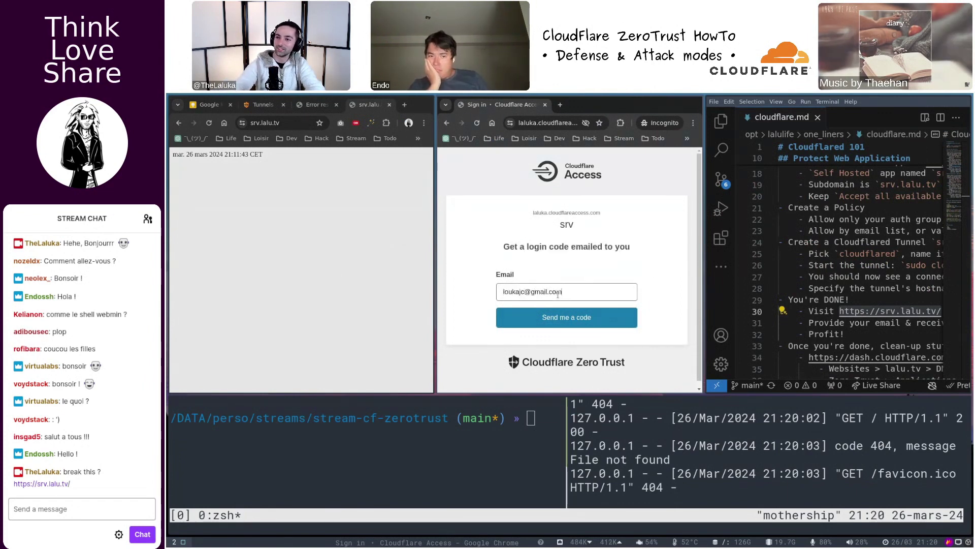
left_click(569, 324)
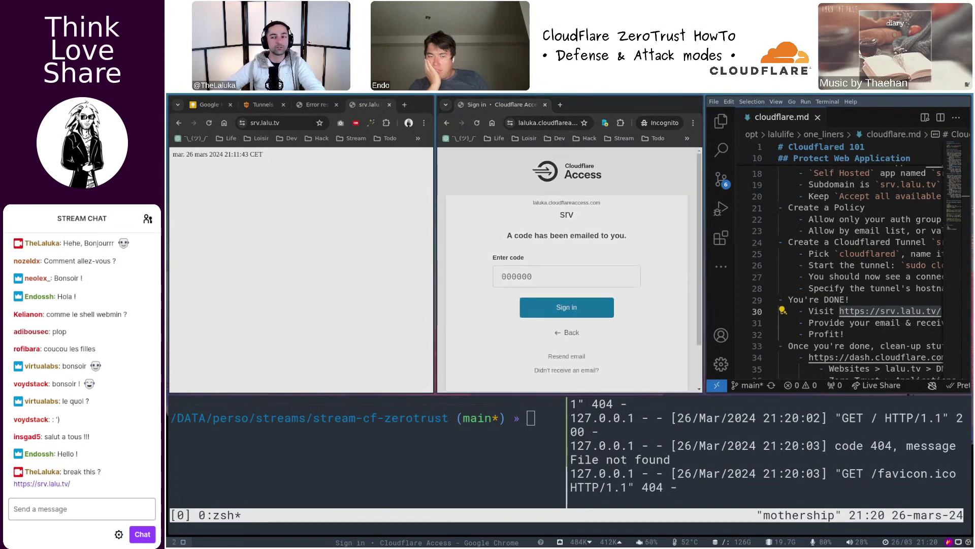
key("alt+Tab")
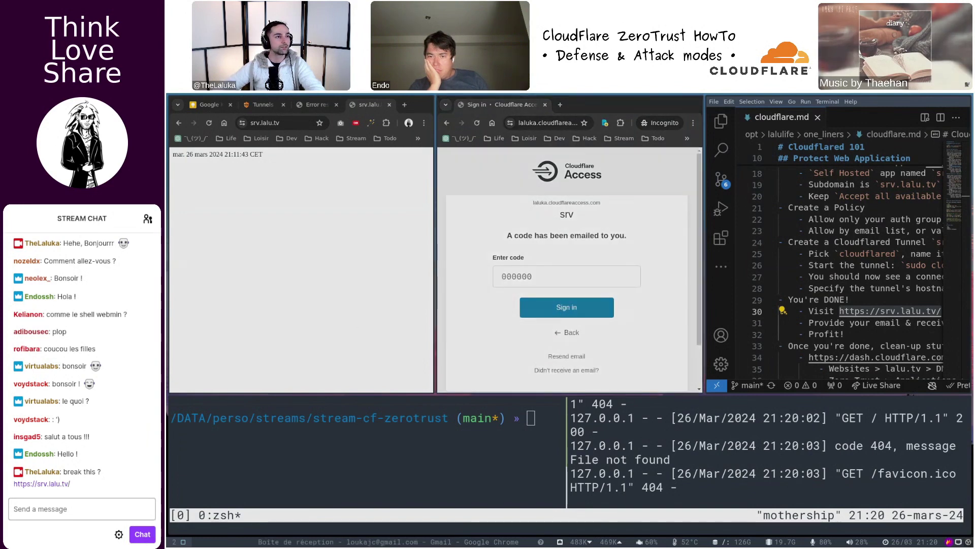
- Copy the code from the 'Login code for srv.lalu.tv' e-mail and paste it into the Access code field
key("super+g")
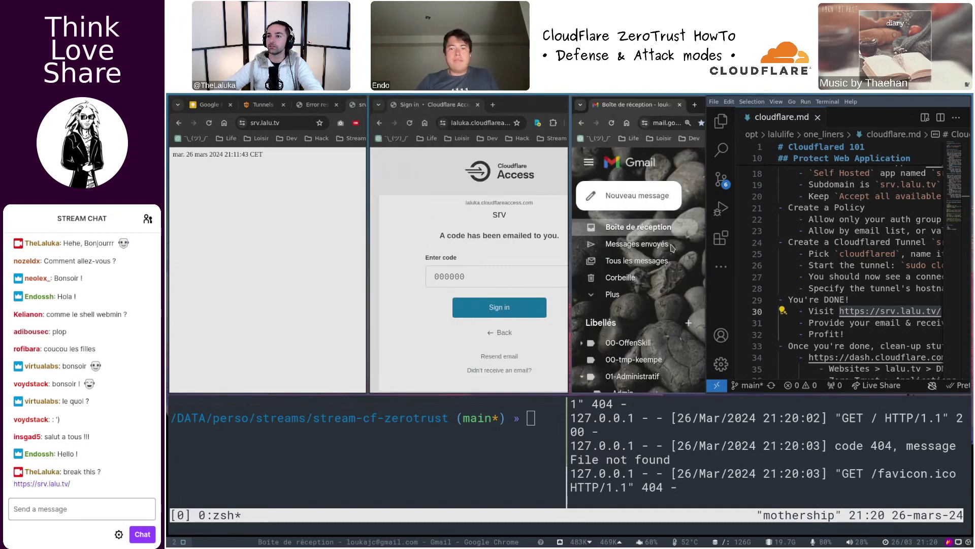
left_click(346, 190)
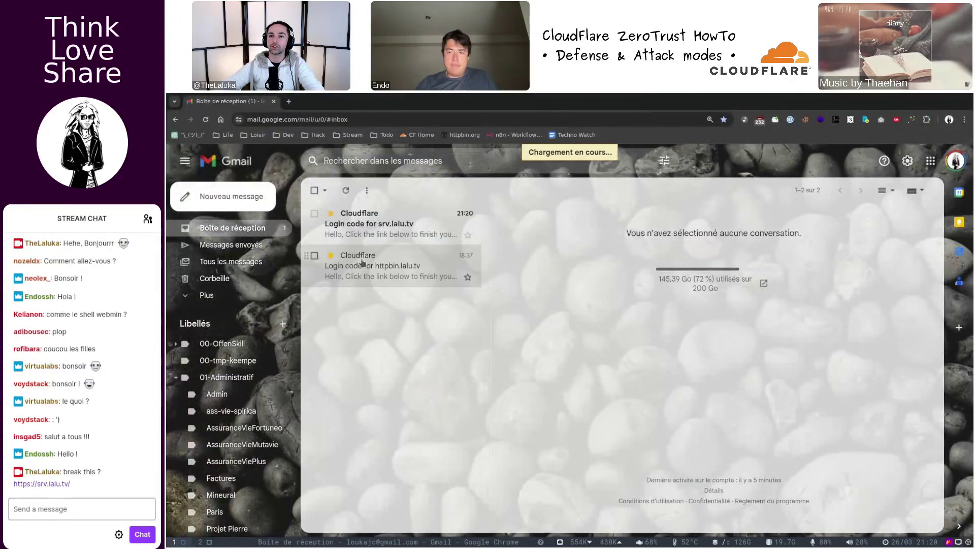
left_click(373, 227)
double_click(547, 356)
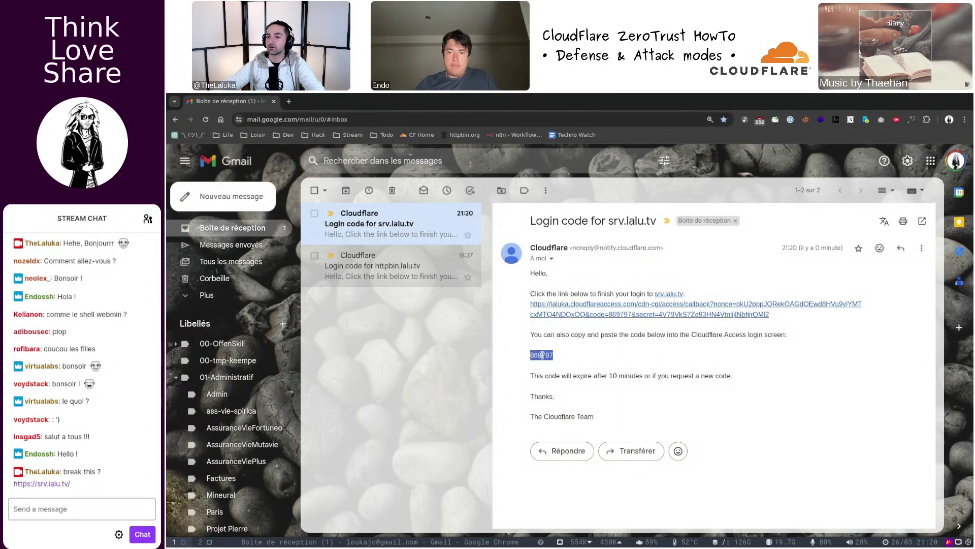
key("ctrl+c")
key("super+g")
key("ctrl+v")
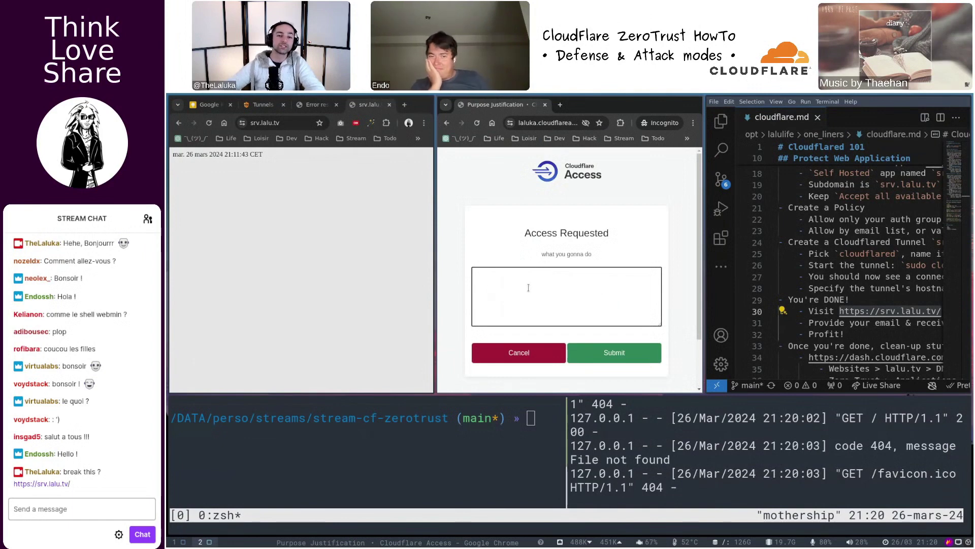
- Submit the justification 'blblbl' in the incognito window, then show the date page full screen and enlarged
left_click(528, 287)
left_click(528, 288)
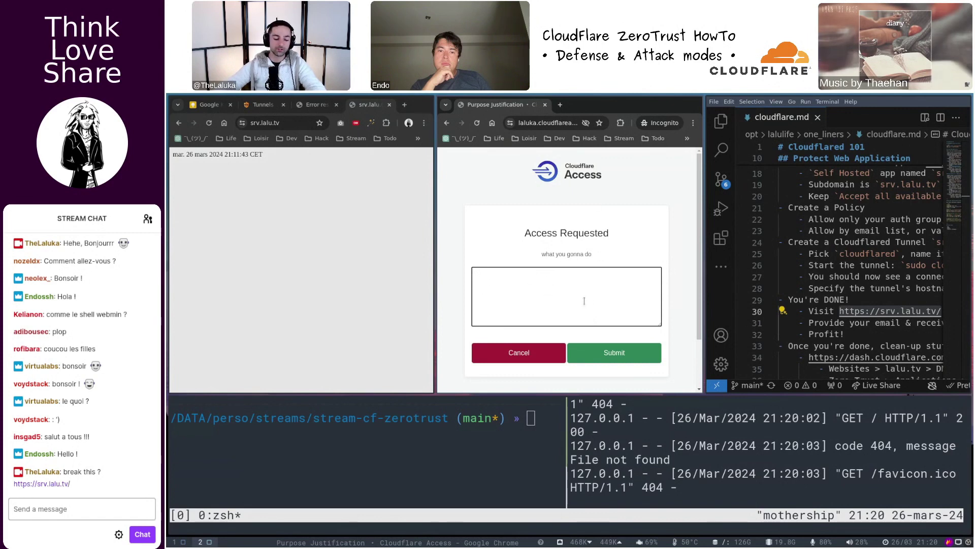
type("lblbl")
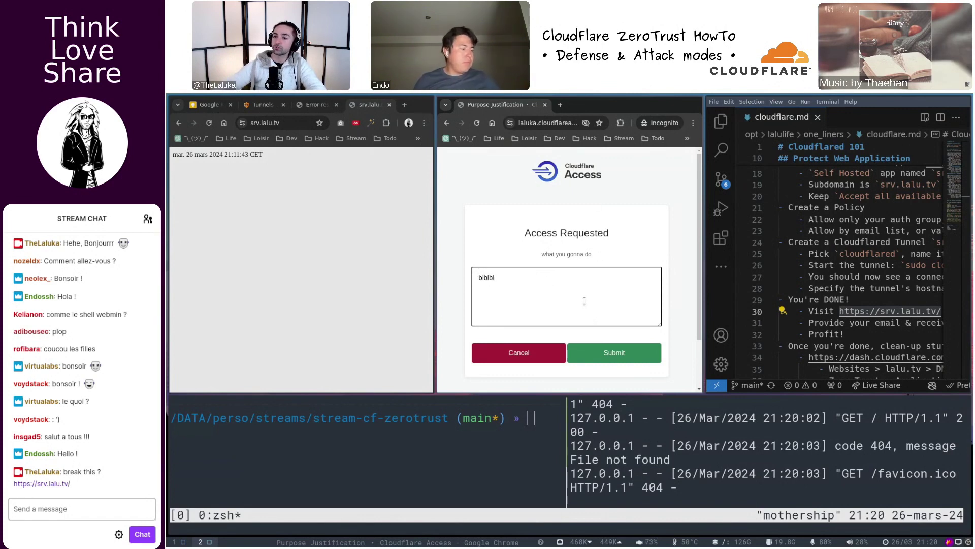
left_click(592, 359)
key("super+f")
key("ctrl+plus")
key("ctrl+plus")
key("ctrl+plus")
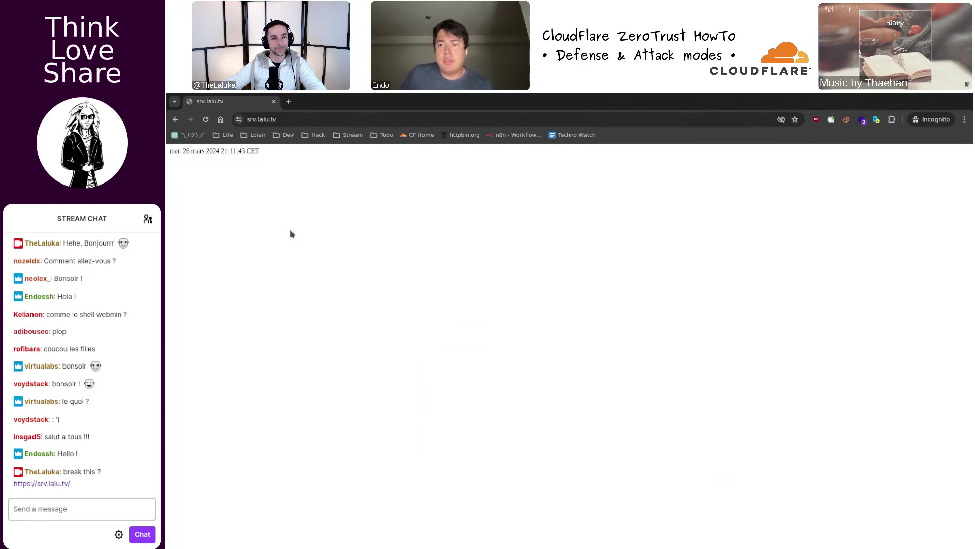
- Enlarge the date text further, restore the tiled layout, and select the page URL
key("ctrl+plus")
key("ctrl+plus")
key("ctrl+plus")
key("ctrl+plus")
key("ctrl+plus")
key("ctrl+plus")
key("ctrl+plus")
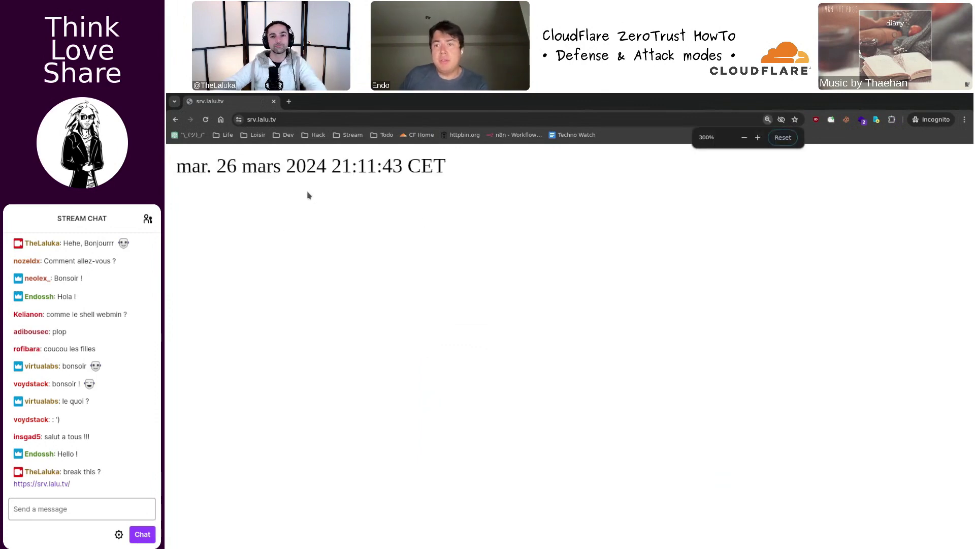
key("super+f")
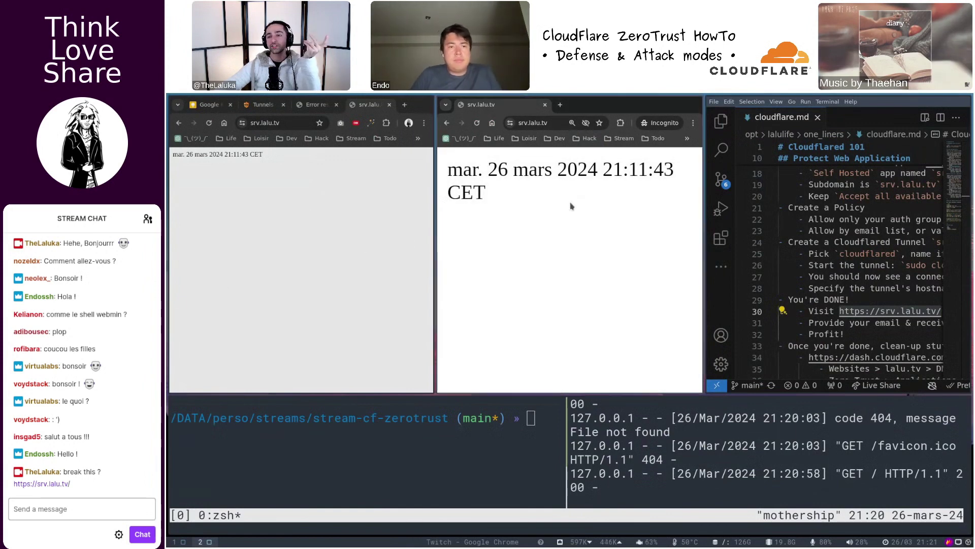
key("ctrl+l")
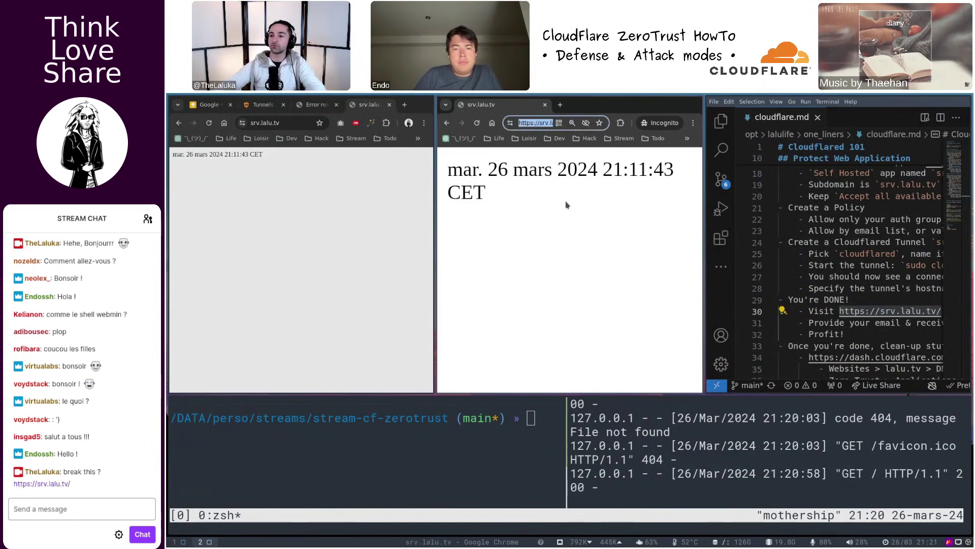
- Open a new full-screen tmux window in ~/Downloads and clear its screen
key("ctrl+b")
key("c")
key("super+f")
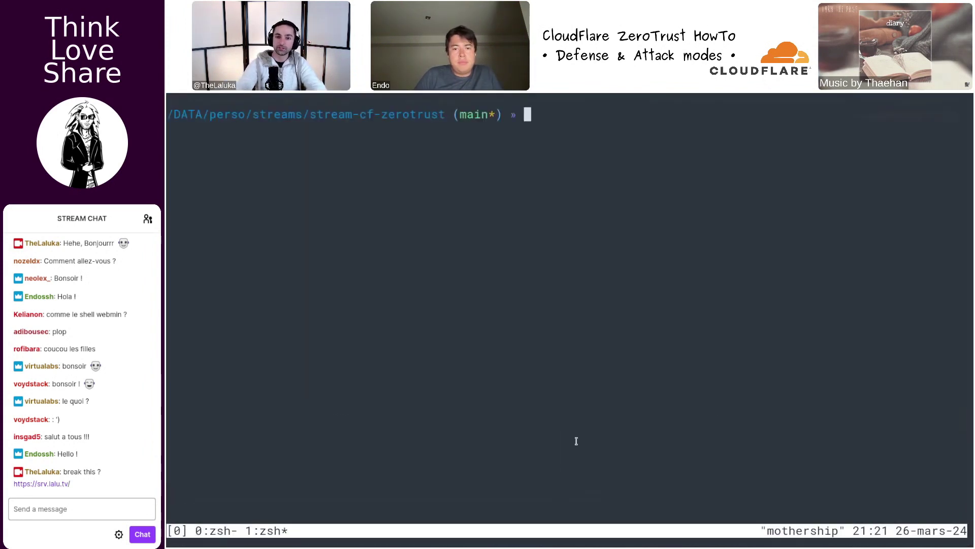
type("d")
key("Return")
key("ctrl+l")
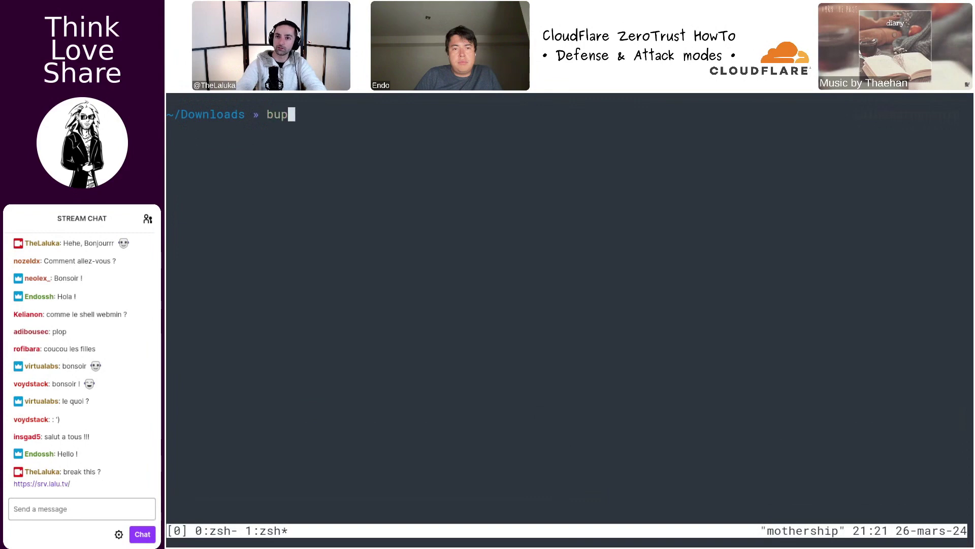
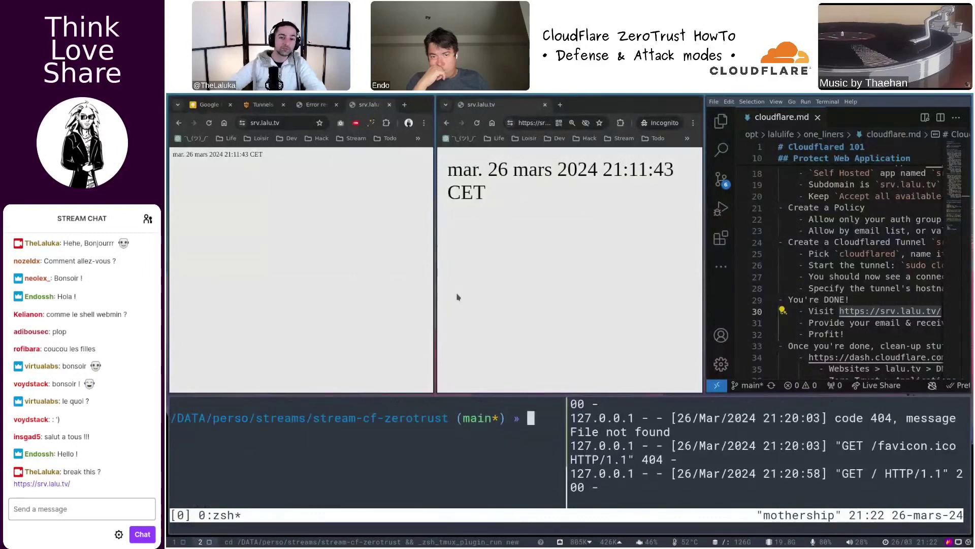
- Close the incognito srv.lalu.tv window and check the notes around line 32
left_click(463, 294)
key("ctrl+w")
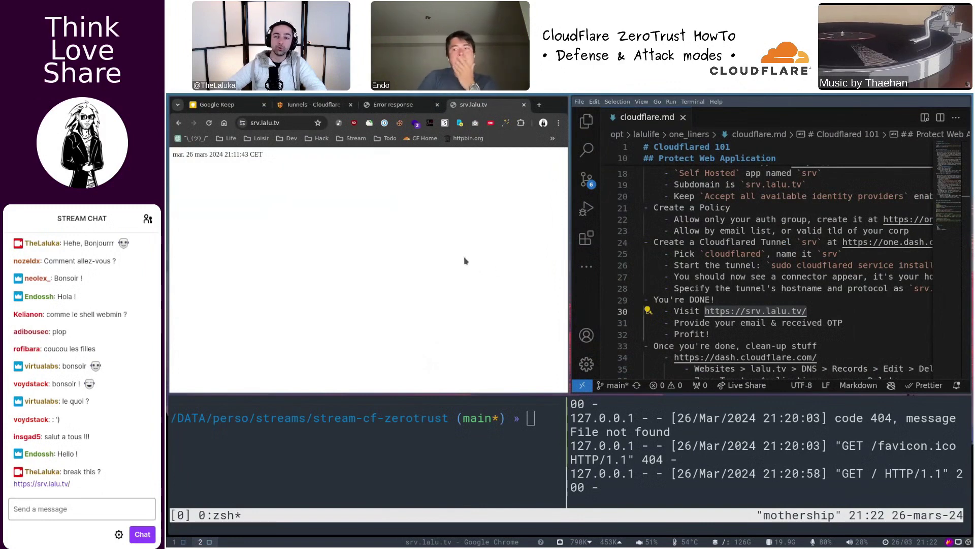
left_click(752, 242)
key("super+f")
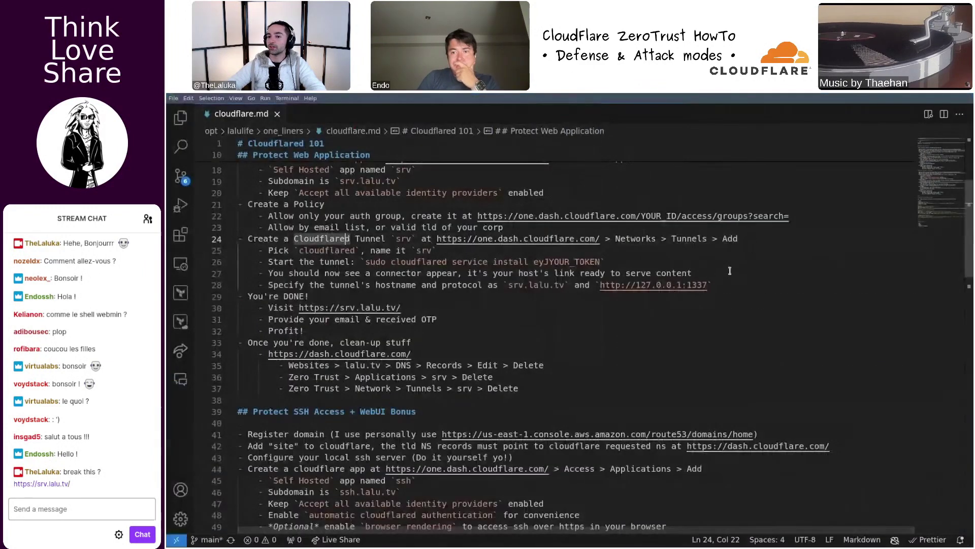
left_click(384, 333)
key("super+f")
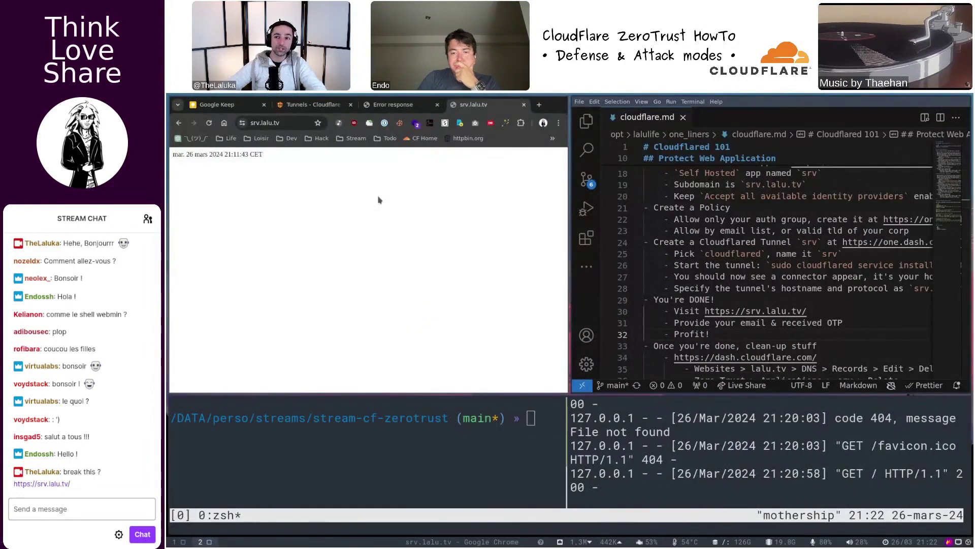
- Compare the 404 error page with the srv.lalu.tv date page, then select the dash.cloudflare.com URL in the notes
left_click(401, 107)
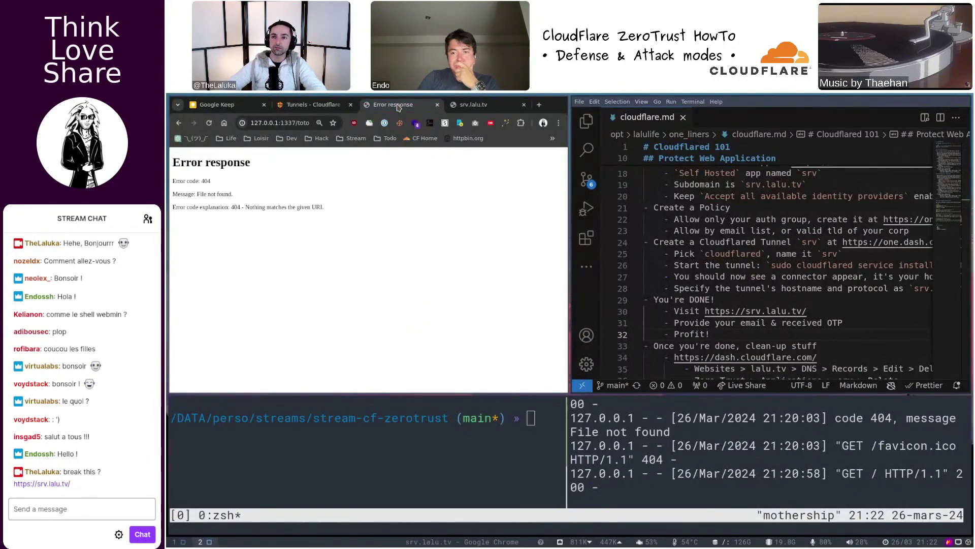
left_click(454, 107)
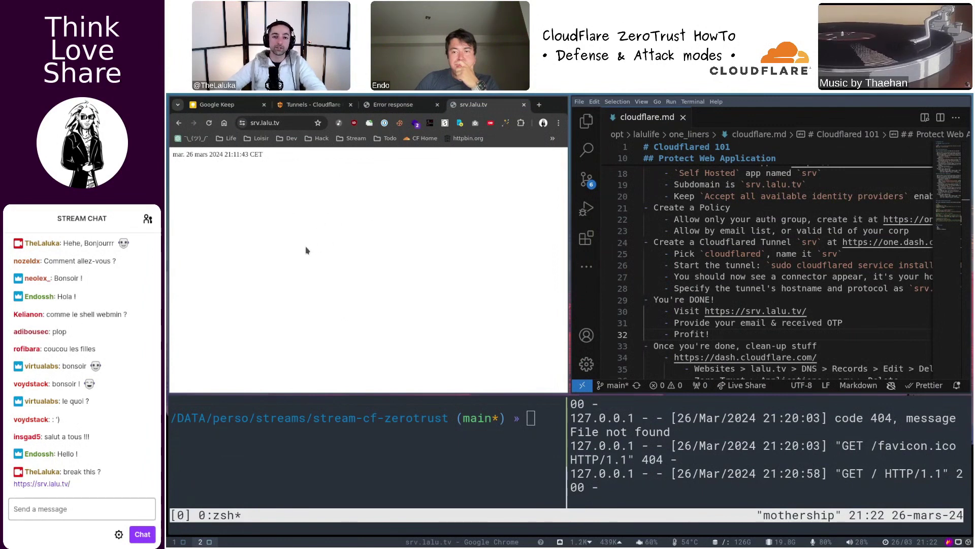
left_click(716, 311)
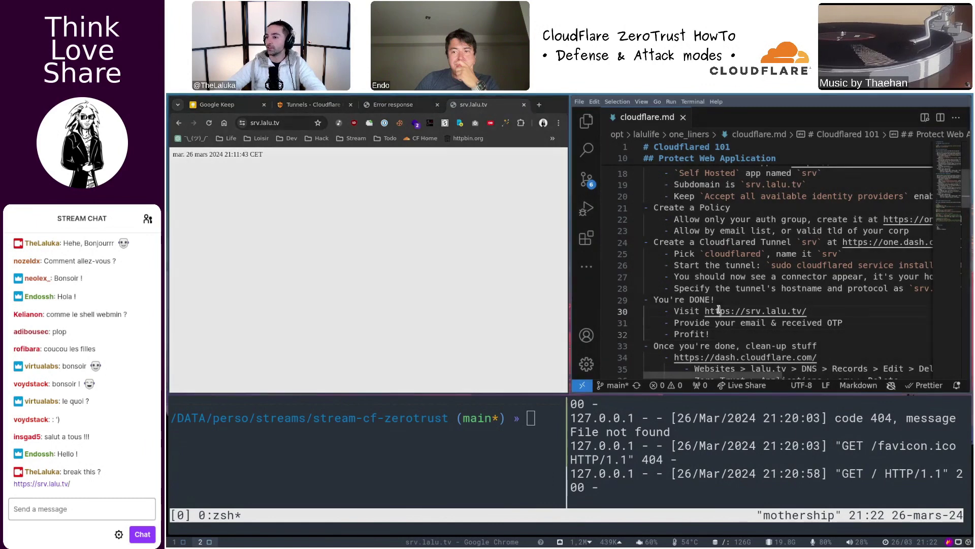
scroll(704, 314, "down", 1)
scroll(744, 287, "down", 1)
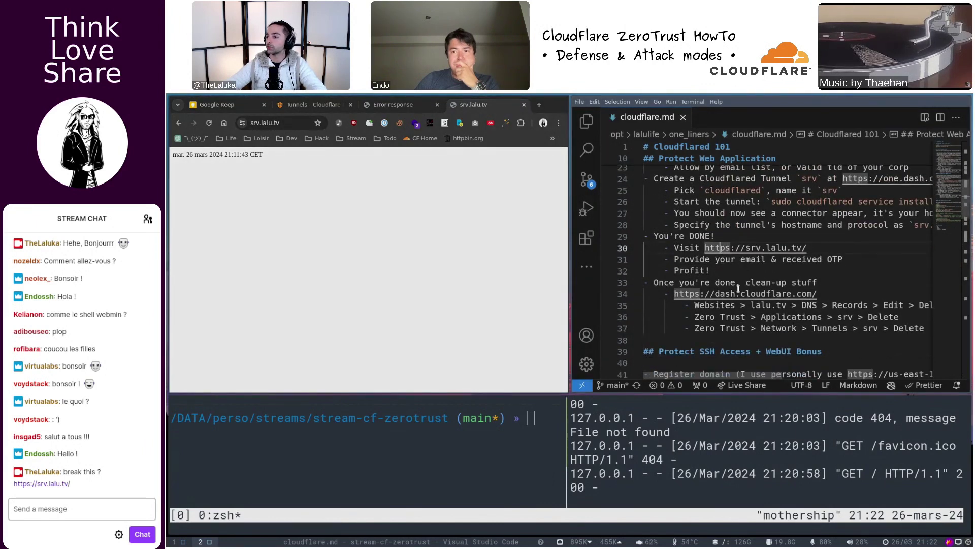
key("super+f")
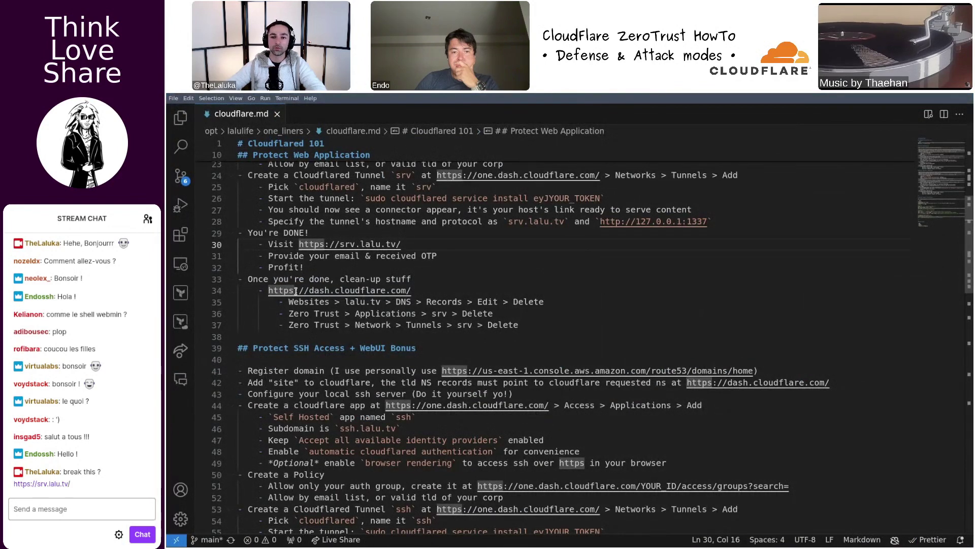
left_click_drag(268, 290, 441, 290)
key("super+f")
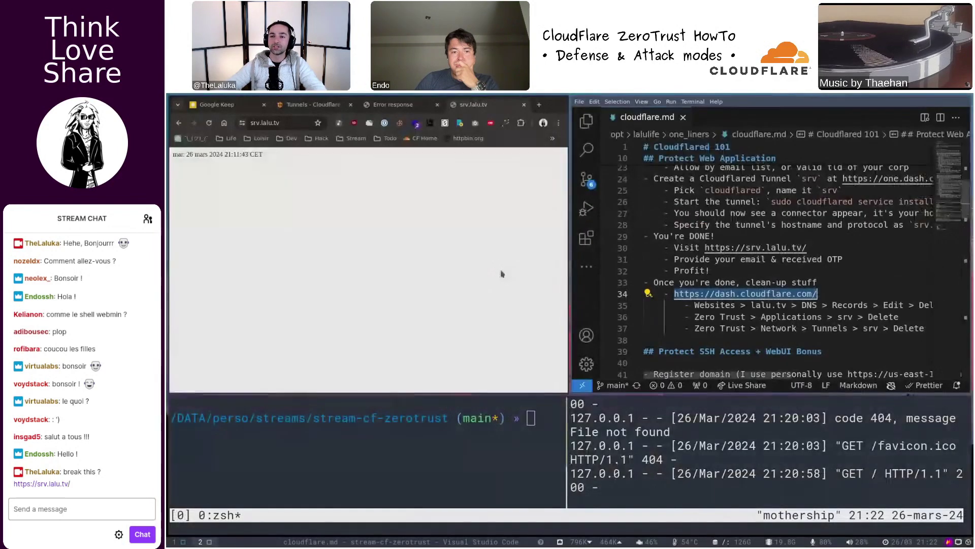
- Close the srv.lalu.tv tab and scroll the notes to the 'Protect SSH Access + WebUI Bonus' heading
left_click(524, 106)
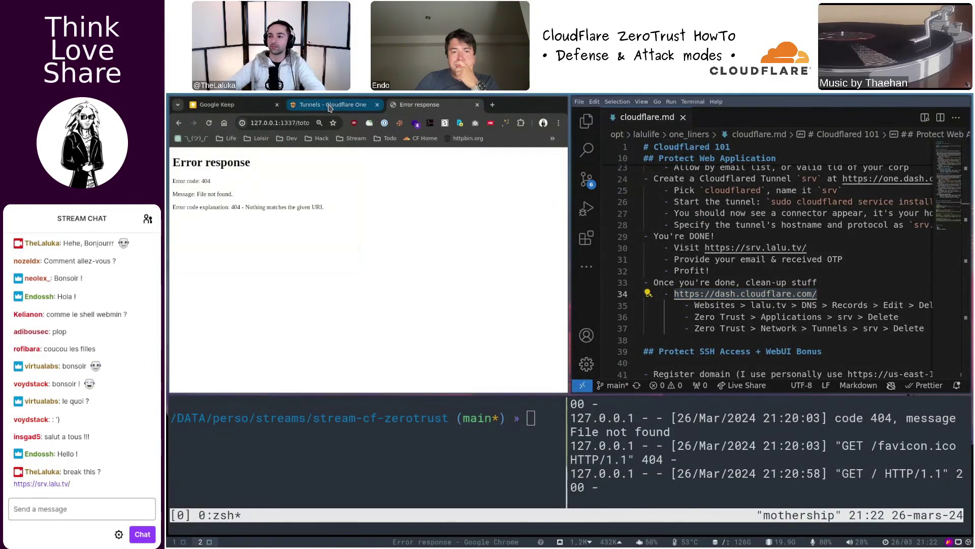
left_click(771, 259)
key("super+f")
scroll(465, 301, "down", 1)
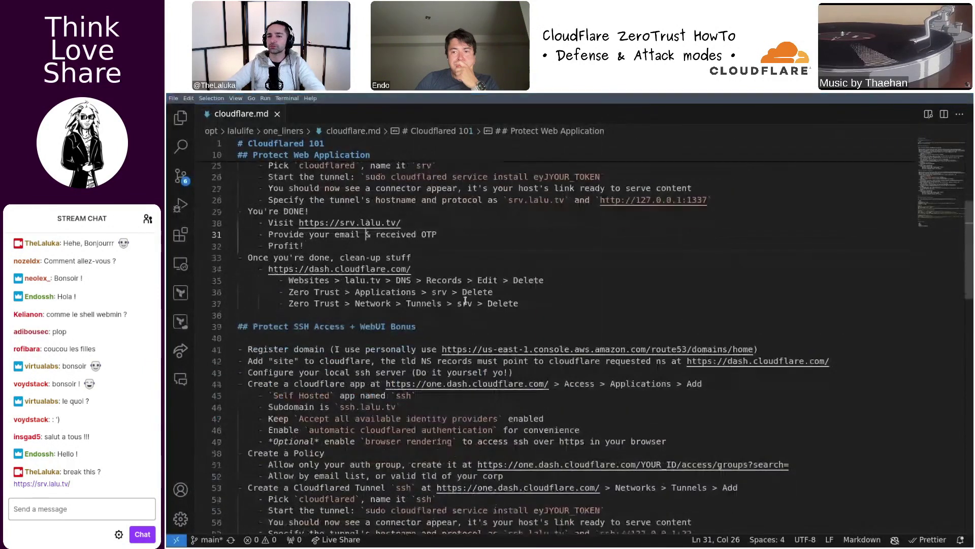
triple_click(281, 326)
scroll(422, 328, "down", 3)
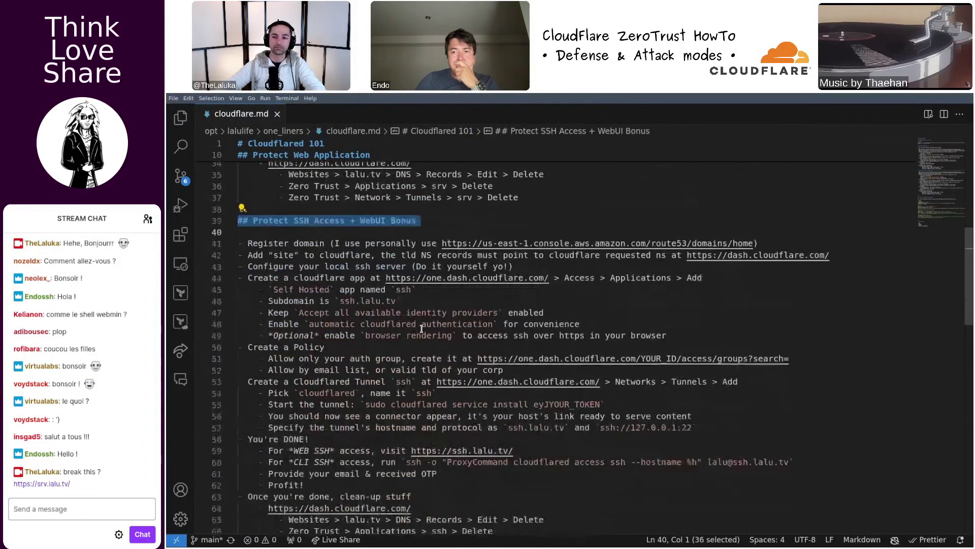
left_click(455, 224)
key("super+f")
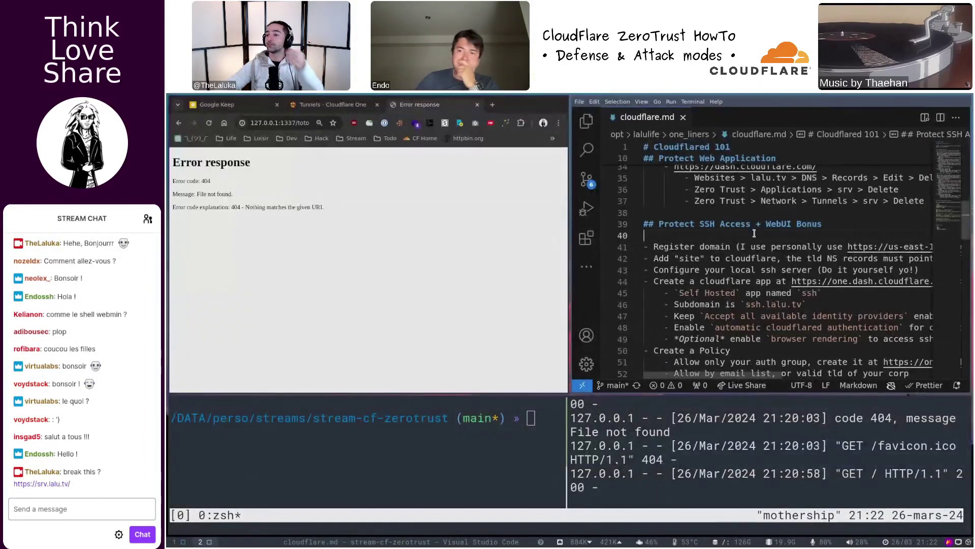
- Read further down the notes to the Register step on line 41
scroll(717, 218, "down", 1)
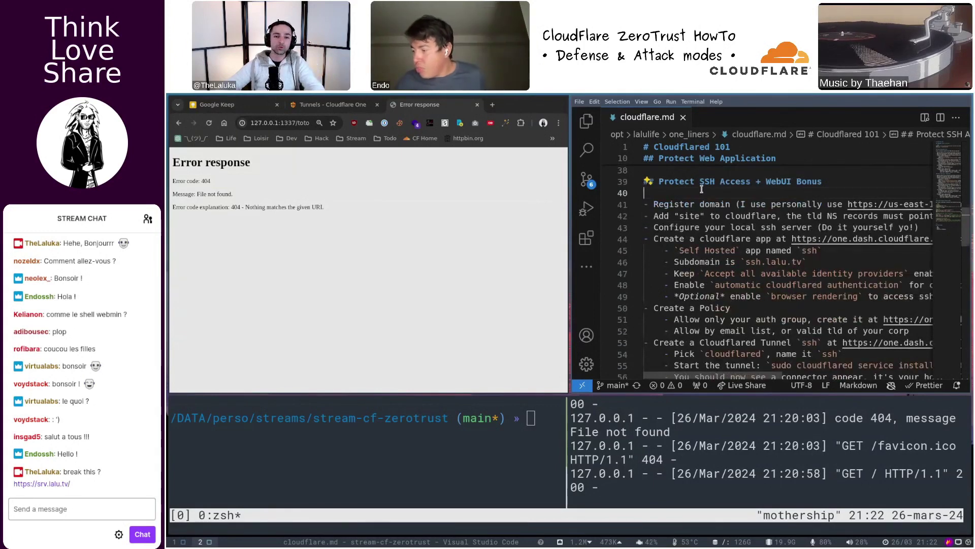
key("super+f")
double_click(265, 201)
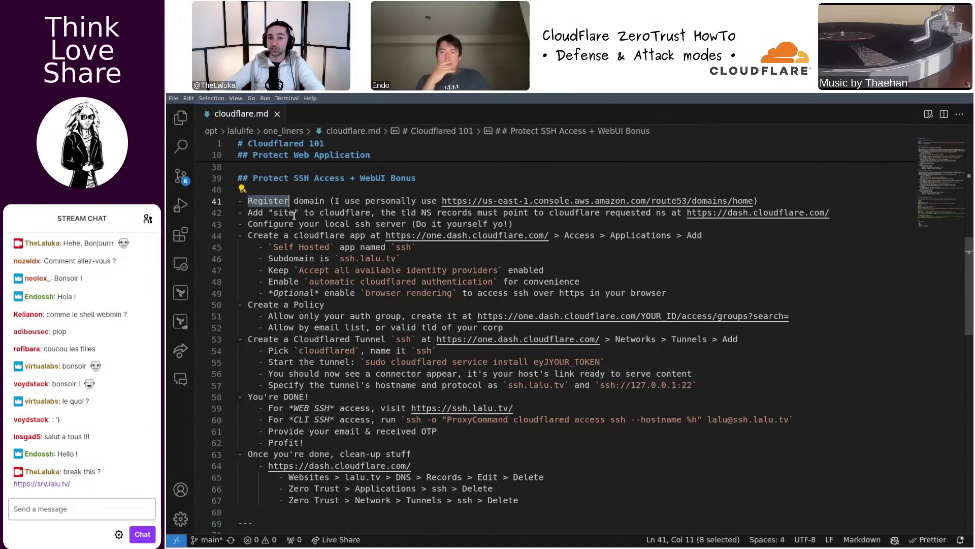
left_click(264, 200)
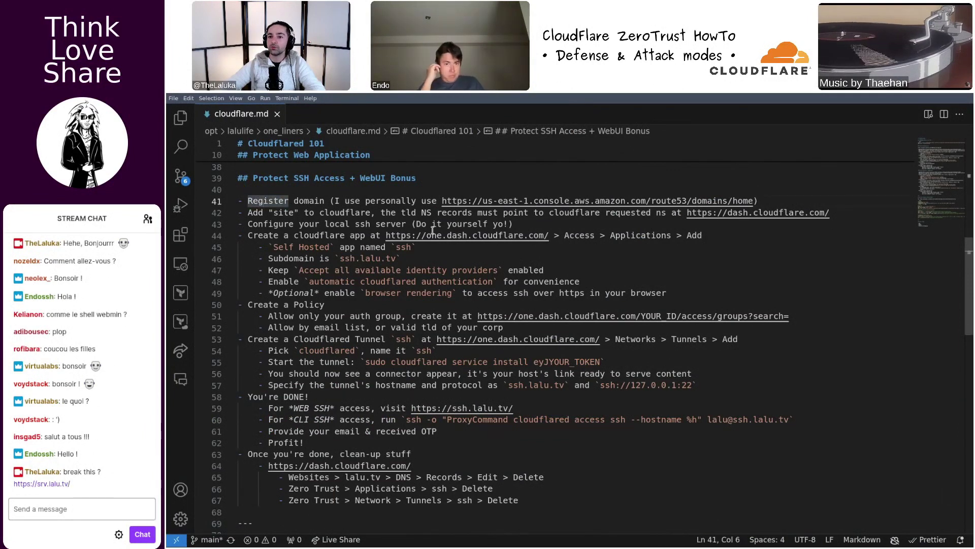
key("super+f")
key("super+f")
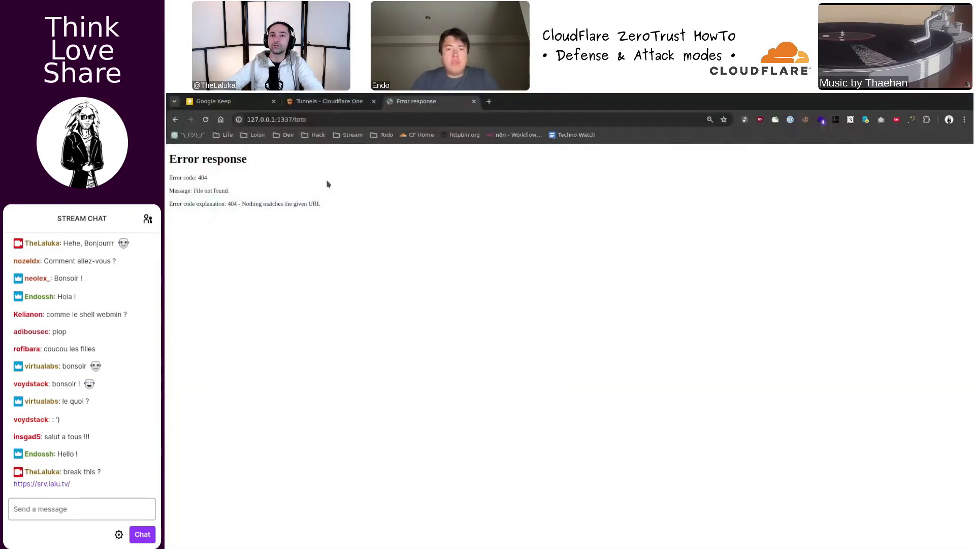
- Start a new self-hosted application from Access > Applications
key("ctrl+shift+Tab")
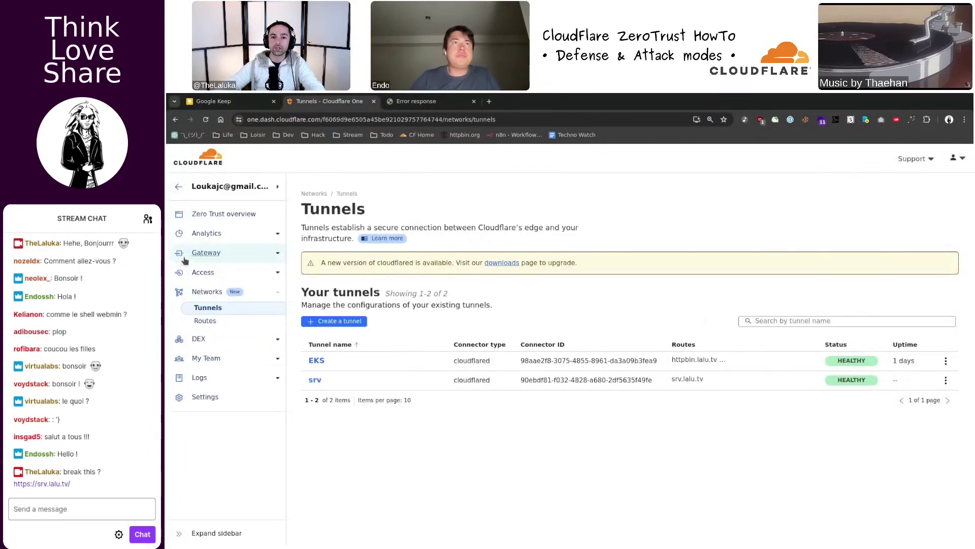
left_click(219, 209)
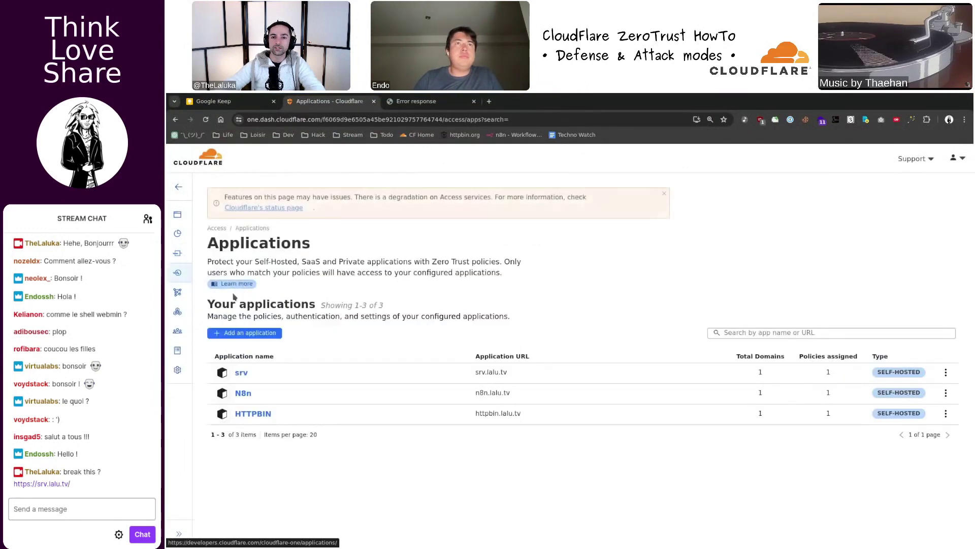
left_click(247, 333)
left_click(268, 443)
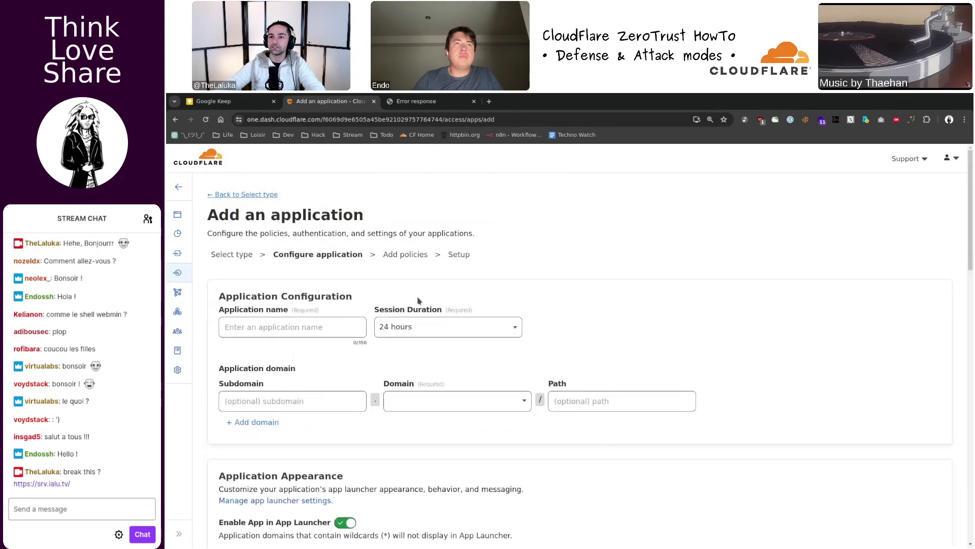
- Name the application ssh on subdomain ssh of lalu.tv and choose a custom logo
left_click(315, 319)
type("ssh")
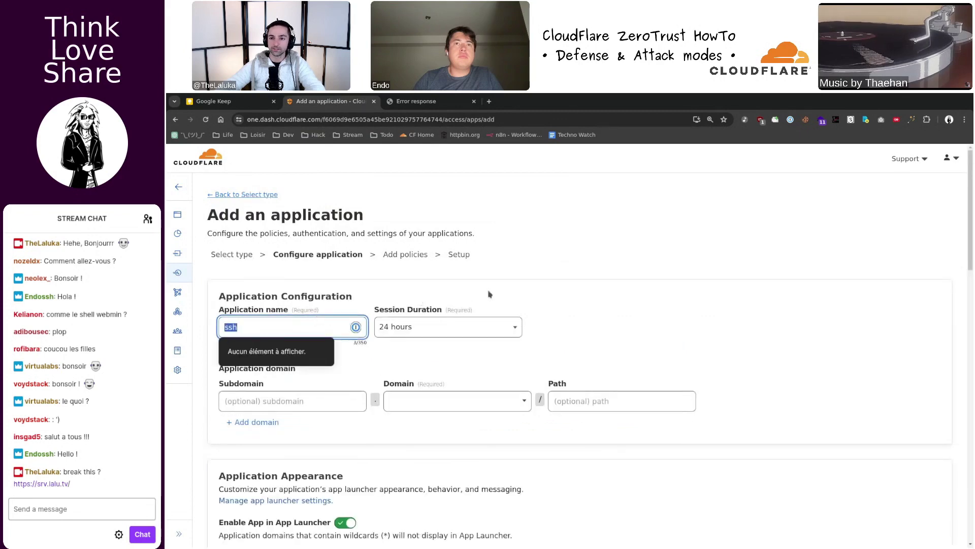
left_click(292, 400)
type("ssh")
left_click(457, 401)
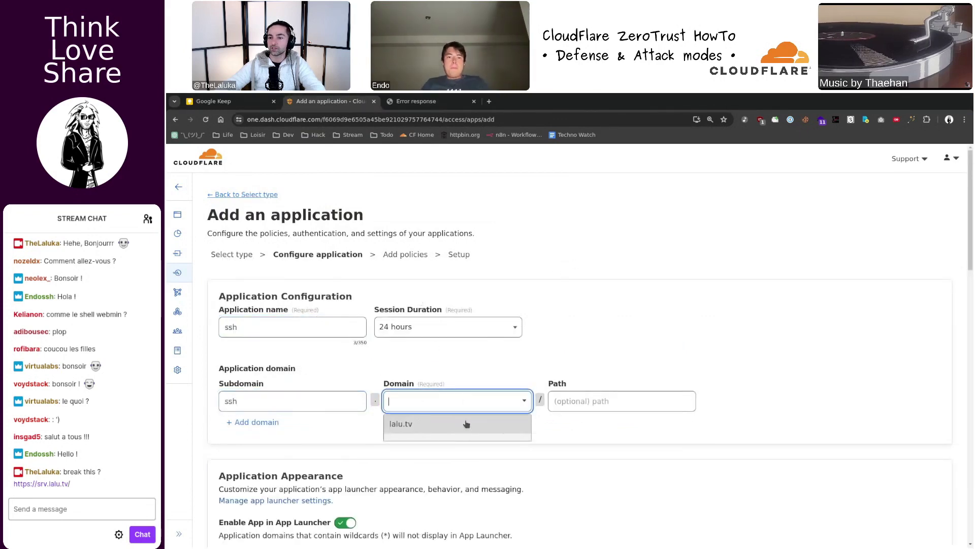
left_click(467, 423)
scroll(466, 423, "down", 6)
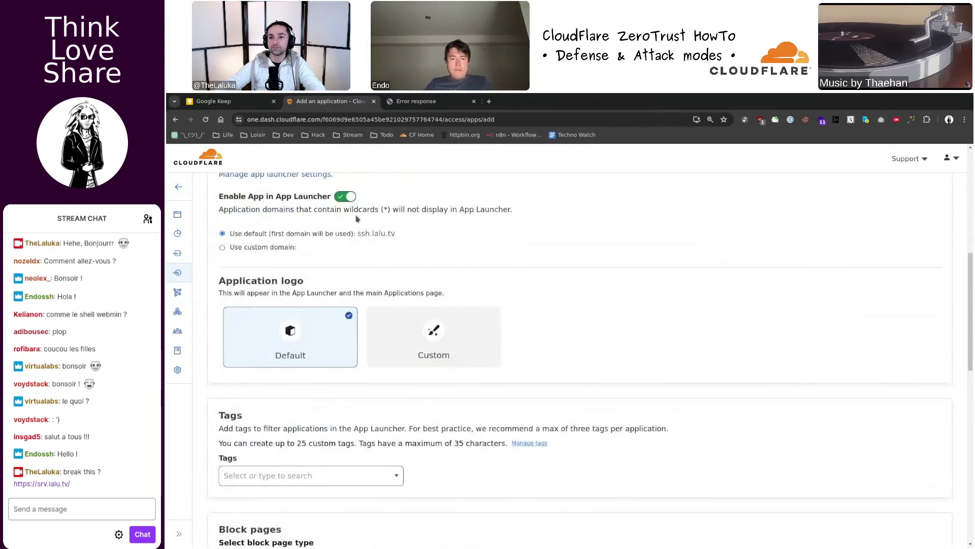
left_click(443, 335)
- Copy the avatar image address from thinkloveshare.com and paste it as the custom application logo
key("ctrl+t")
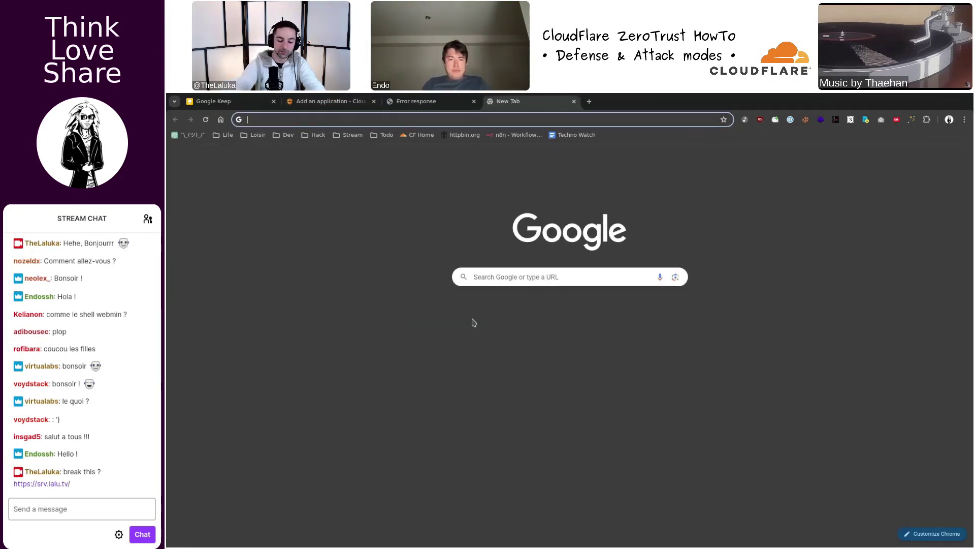
type("think")
key("Return")
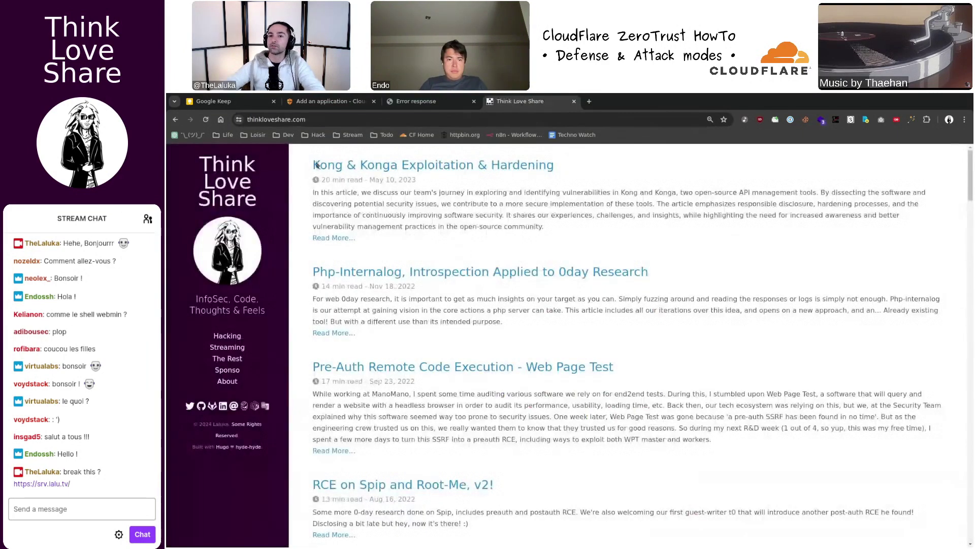
right_click(219, 239)
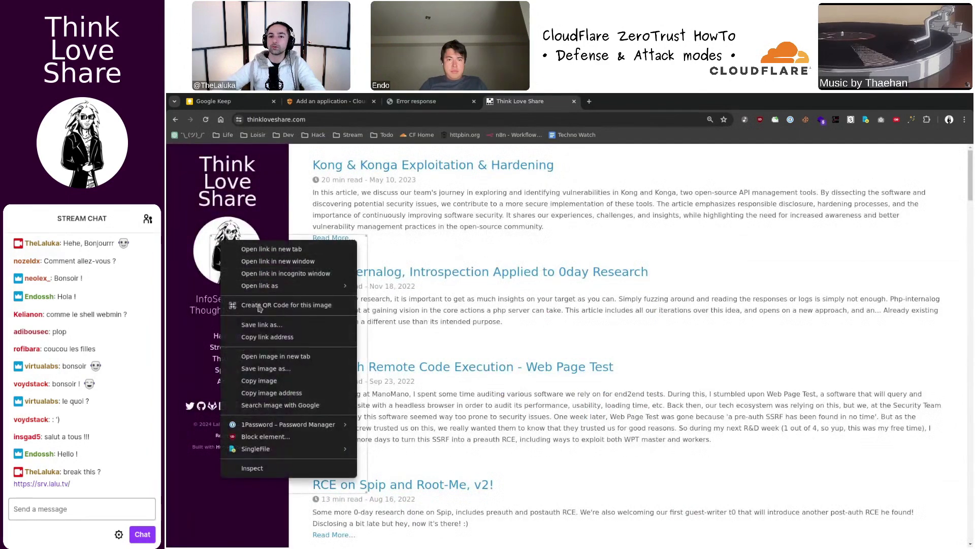
left_click(264, 389)
key("ctrl+shift+Tab")
key("ctrl+shift+Tab")
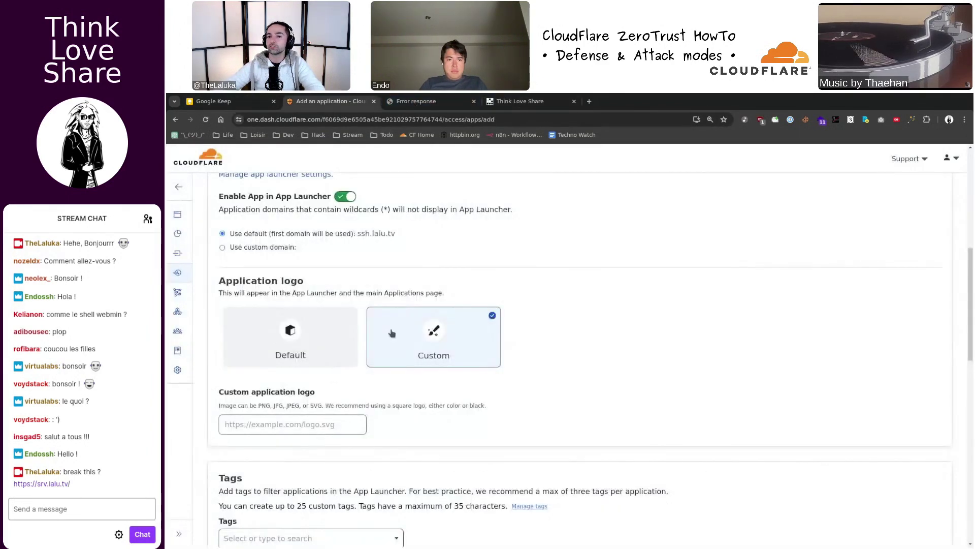
left_click(285, 424)
type("https://thinkloveshare.com/img/laluka.png")
scroll(372, 339, "down", 4)
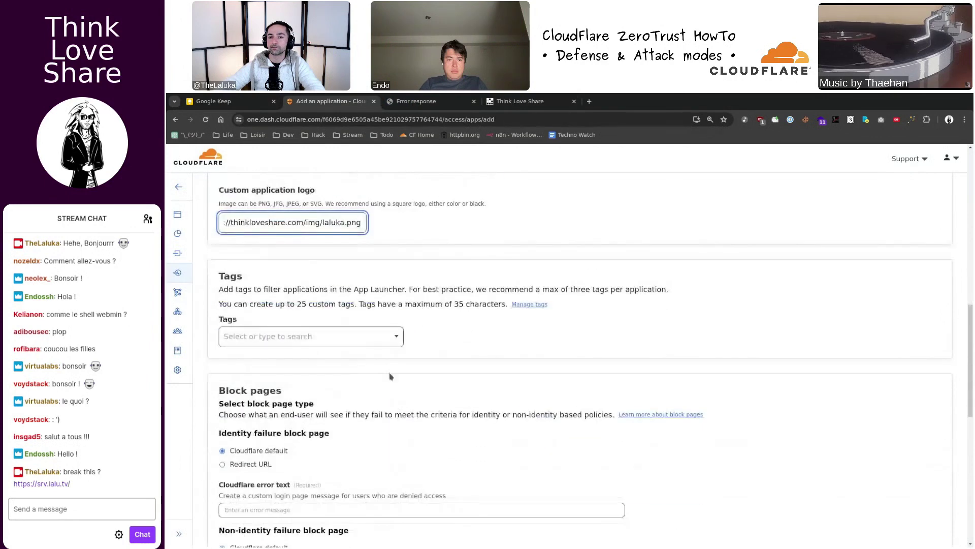
scroll(372, 338, "down", 9)
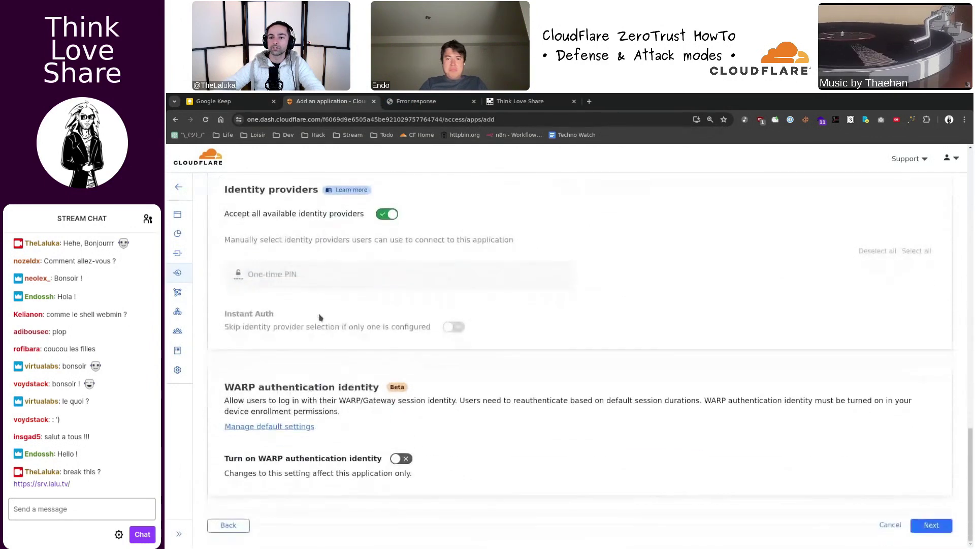
- Create an Allow policy named ssh that includes the lalu group
left_click(932, 525)
left_click(274, 309)
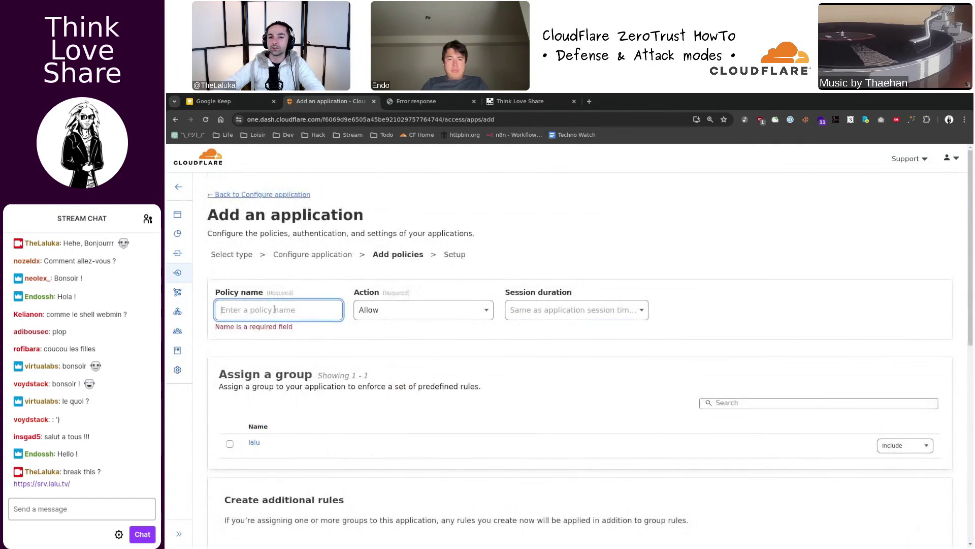
type("ssh")
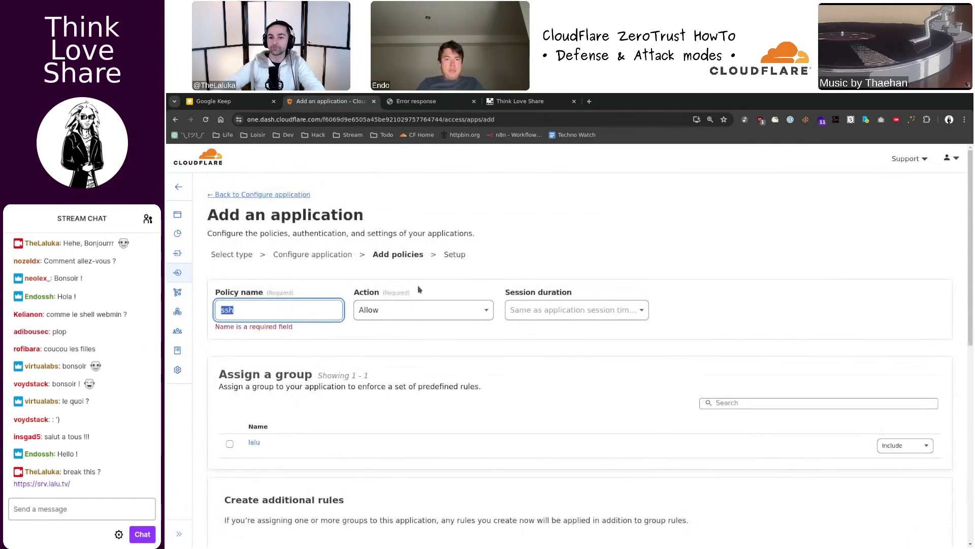
scroll(265, 209, "down", 3)
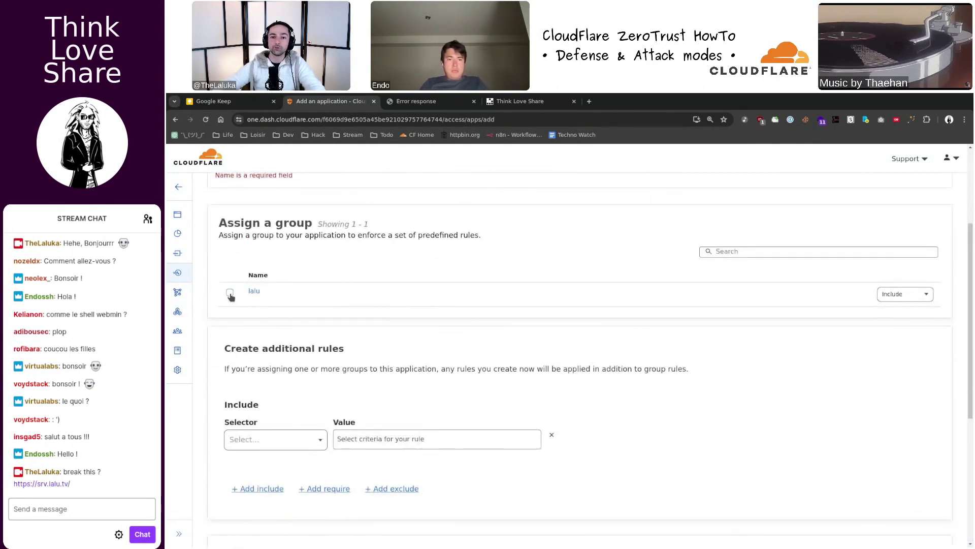
scroll(254, 315, "down", 1)
left_click(229, 282)
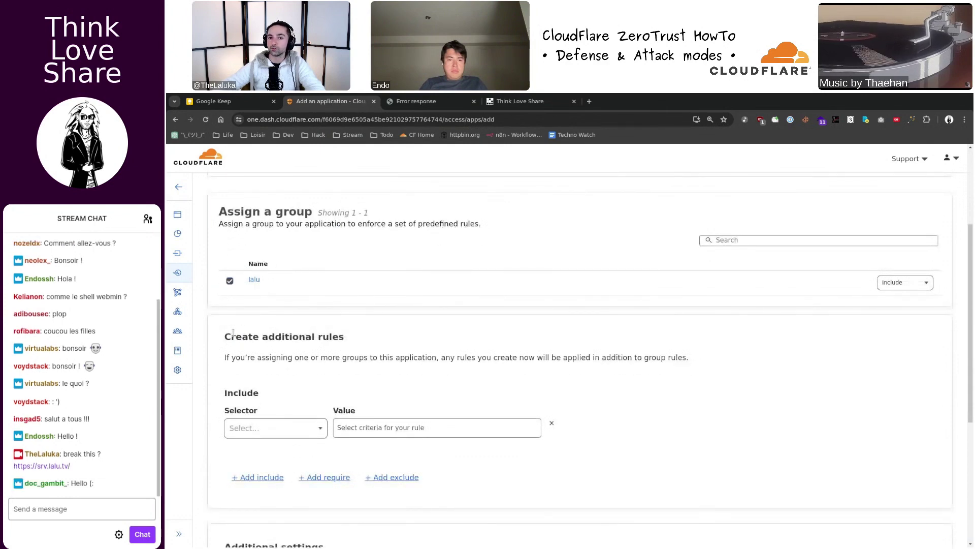
scroll(292, 301, "down", 2)
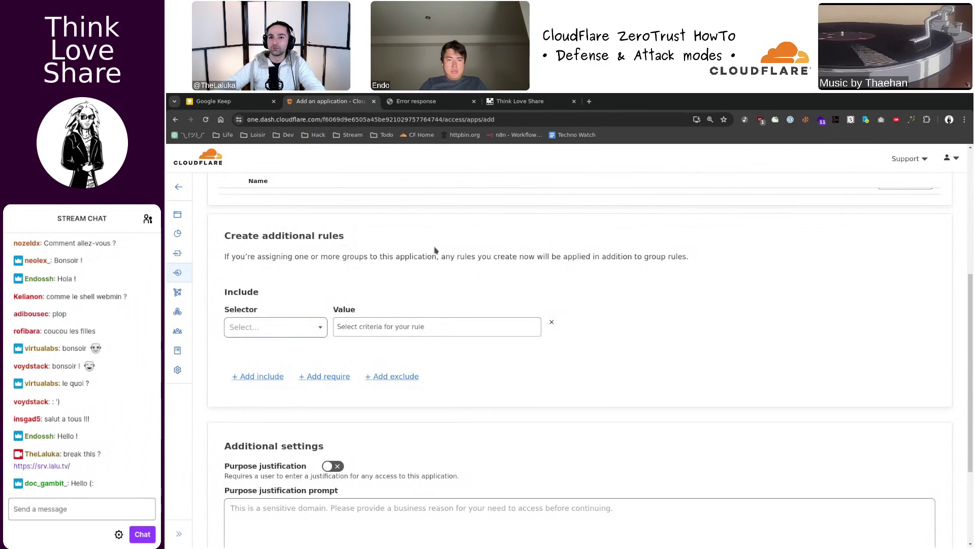
scroll(394, 250, "down", 3)
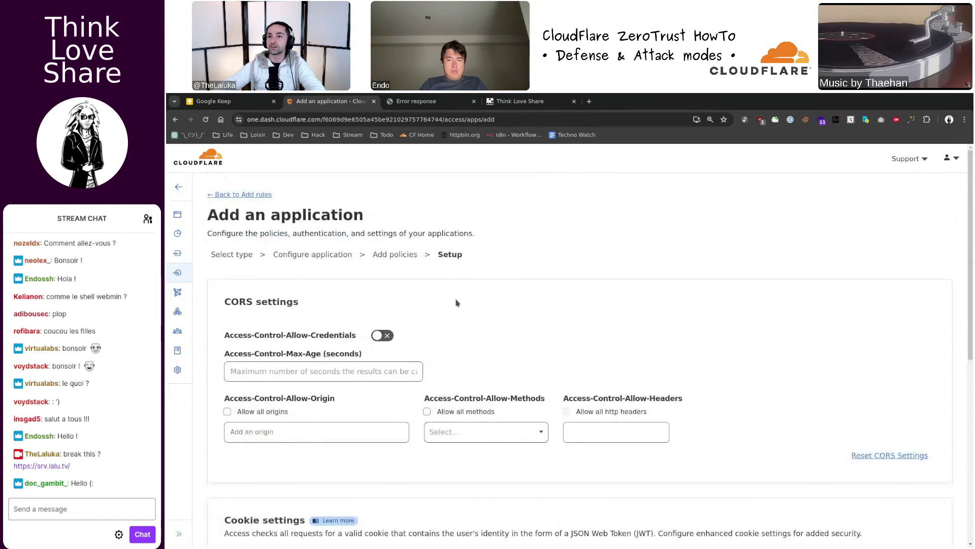
- Set browser rendering to SSH, save the ssh application, and go to Networks > Tunnels
scroll(447, 291, "down", 7)
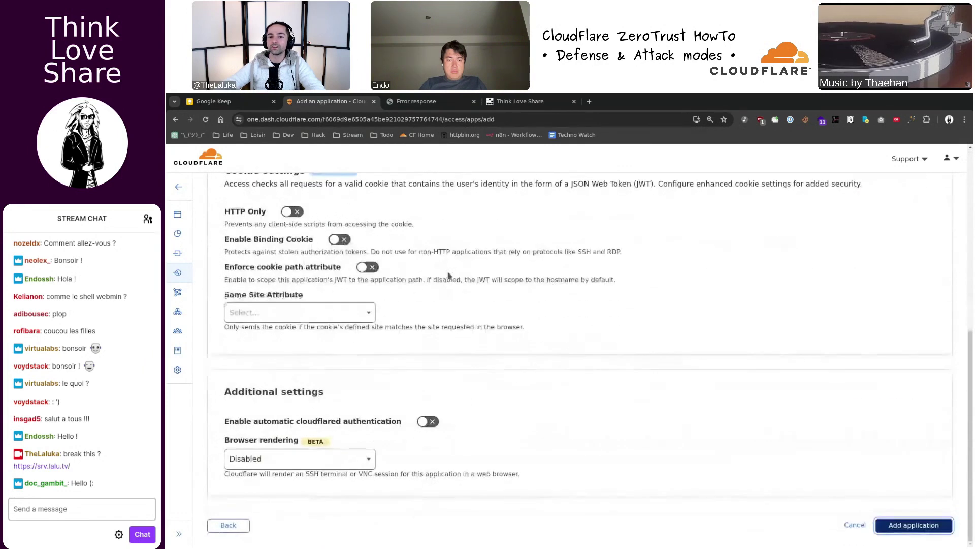
left_click(294, 460)
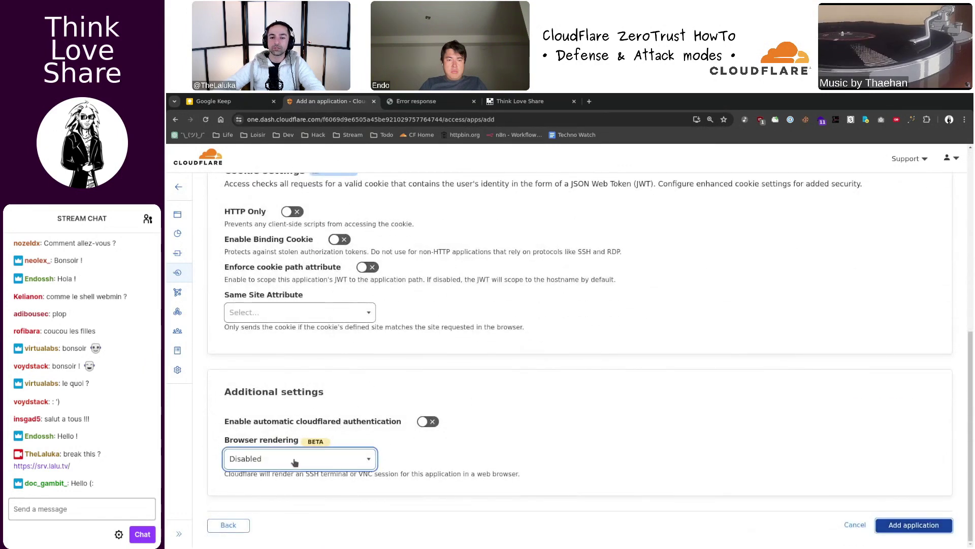
left_click(262, 500)
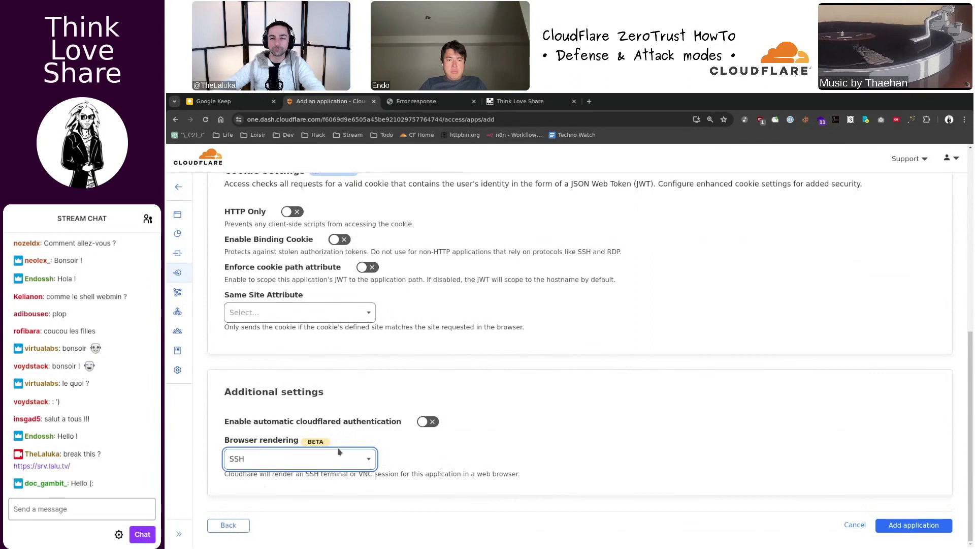
left_click(911, 526)
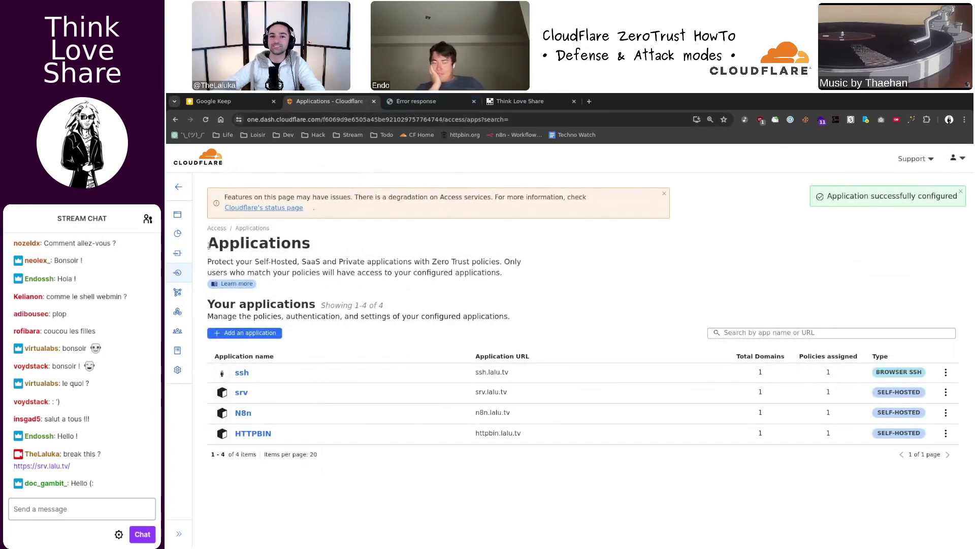
mouse_move(186, 274)
left_click(214, 346)
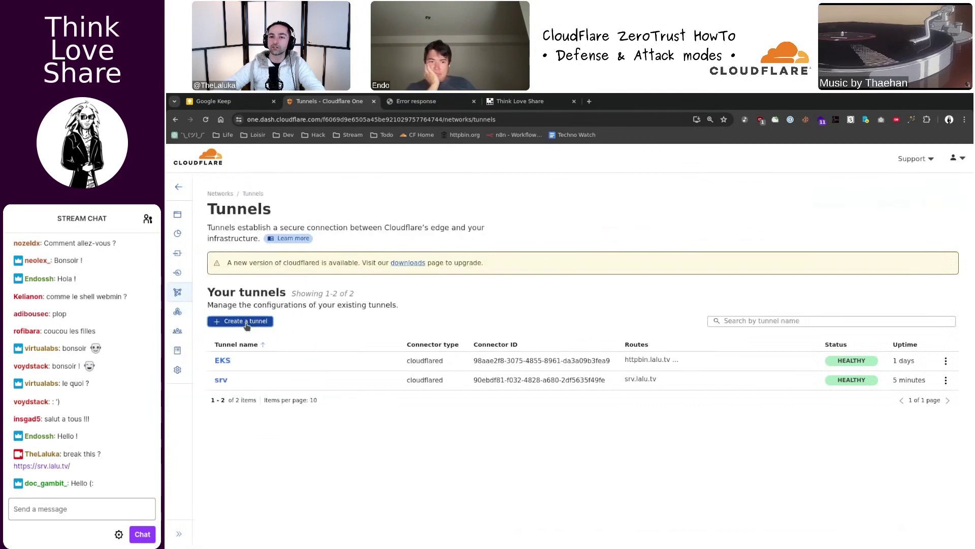
- Back out of a new-tunnel wizard and open the srv tunnel's Public Hostname settings
left_click(246, 322)
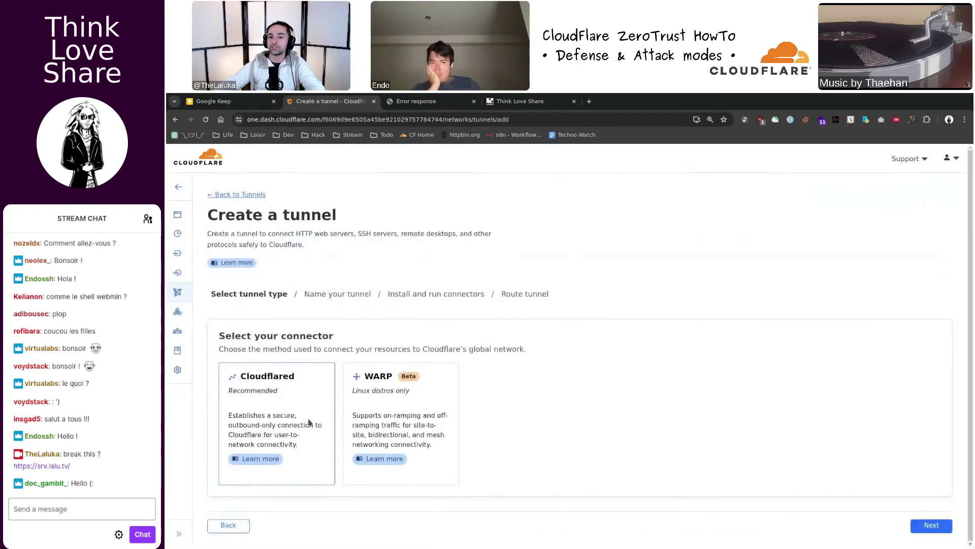
left_click(930, 524)
mouse_move(178, 284)
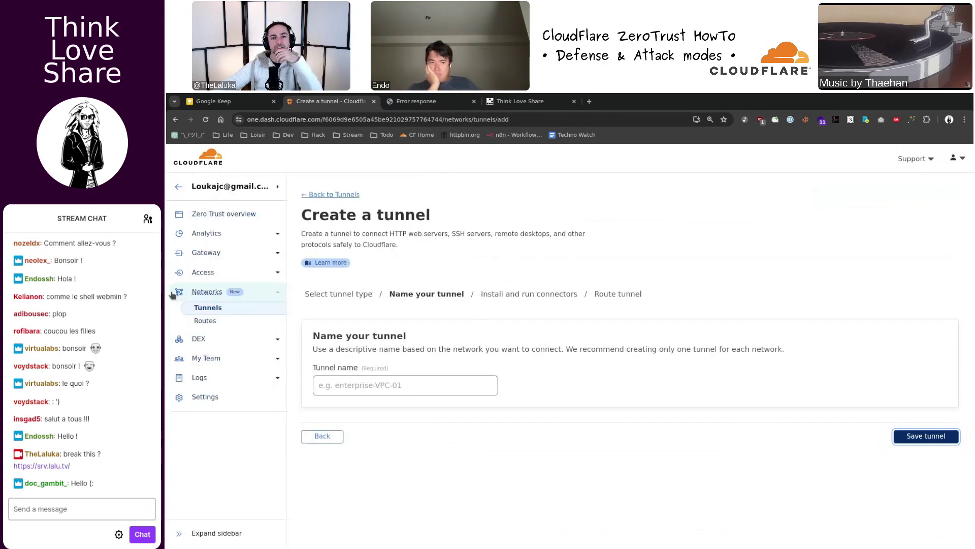
left_click(208, 245)
left_click(222, 381)
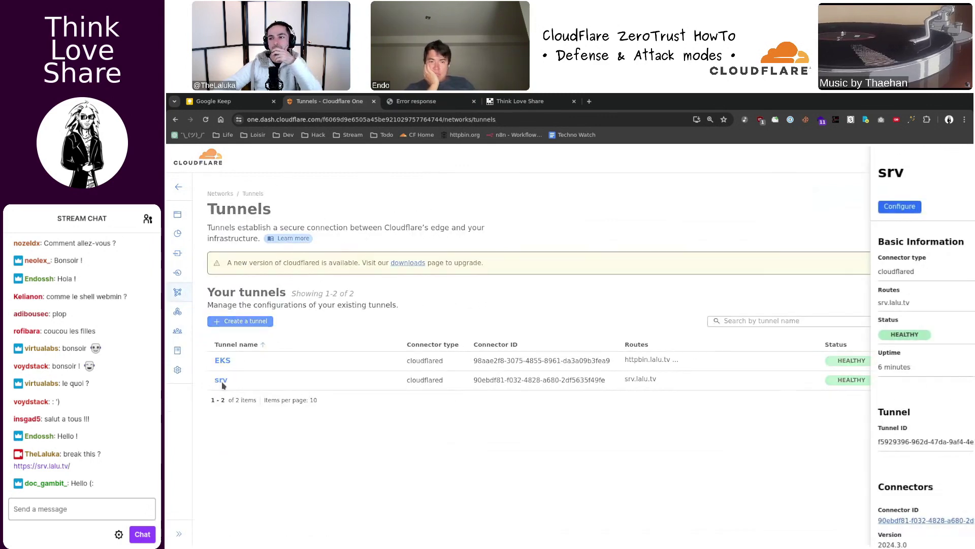
left_click(813, 209)
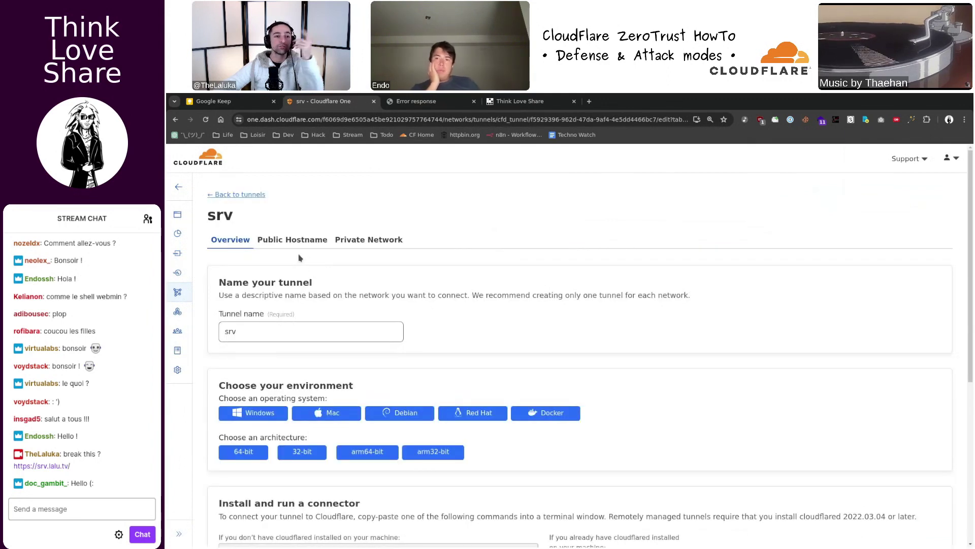
scroll(300, 258, "down", 2)
scroll(298, 254, "up", 2)
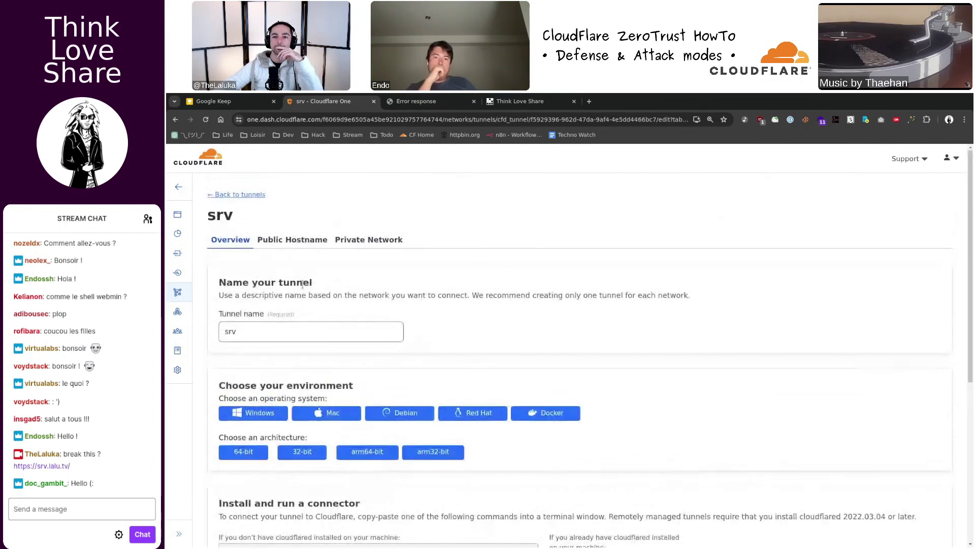
left_click(297, 240)
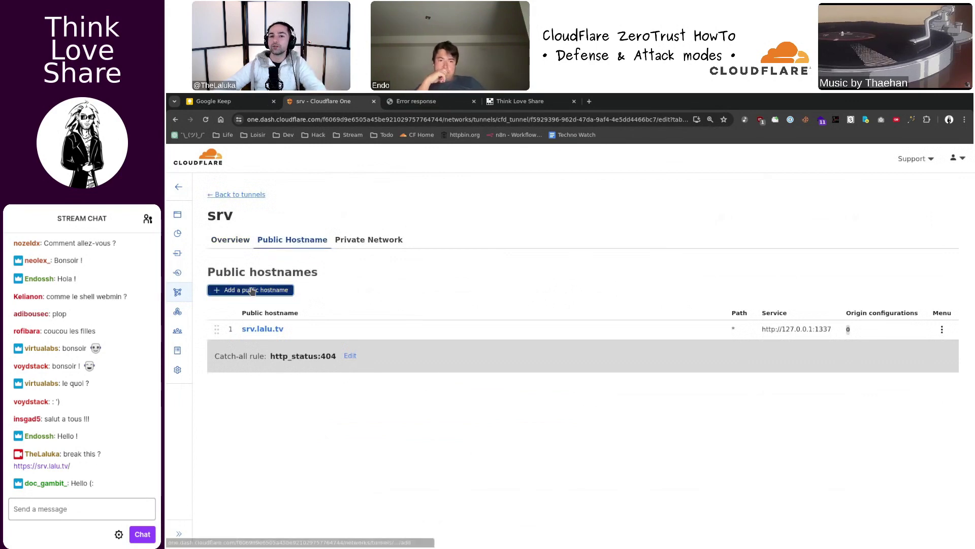
- Add public hostname ssh.lalu.tv with service type SSH
left_click(280, 290)
left_click(303, 290)
type("ssh")
left_click(432, 292)
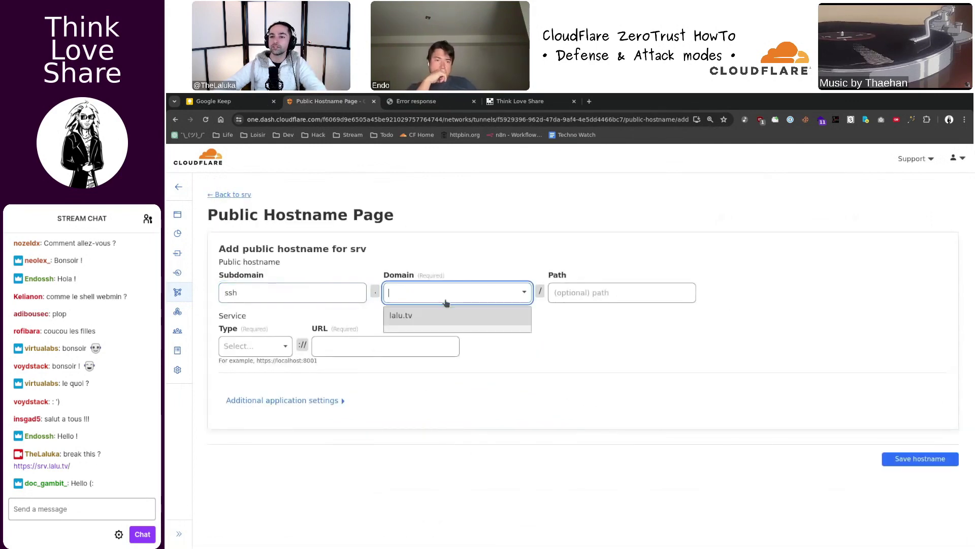
left_click(449, 320)
left_click(256, 346)
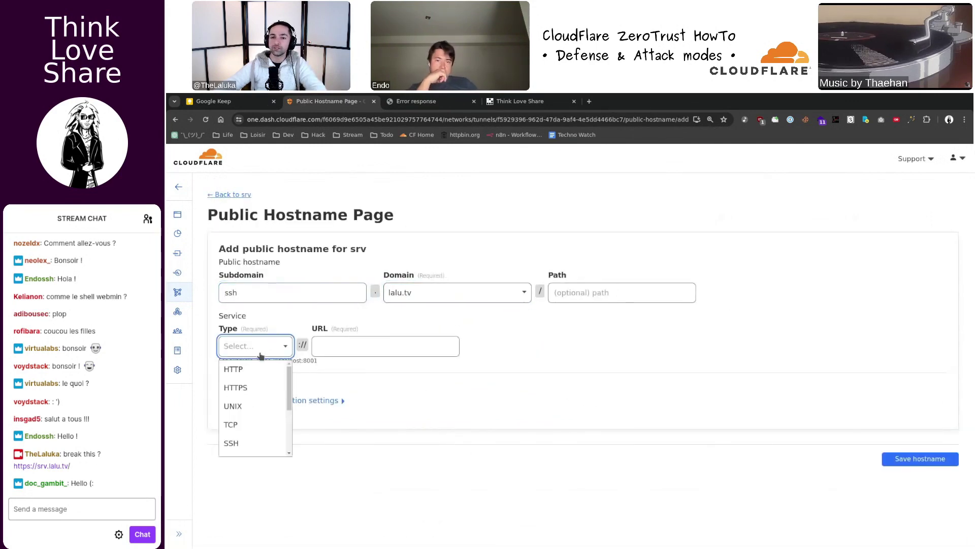
left_click(250, 426)
left_click(252, 340)
left_click(256, 356)
left_click(255, 350)
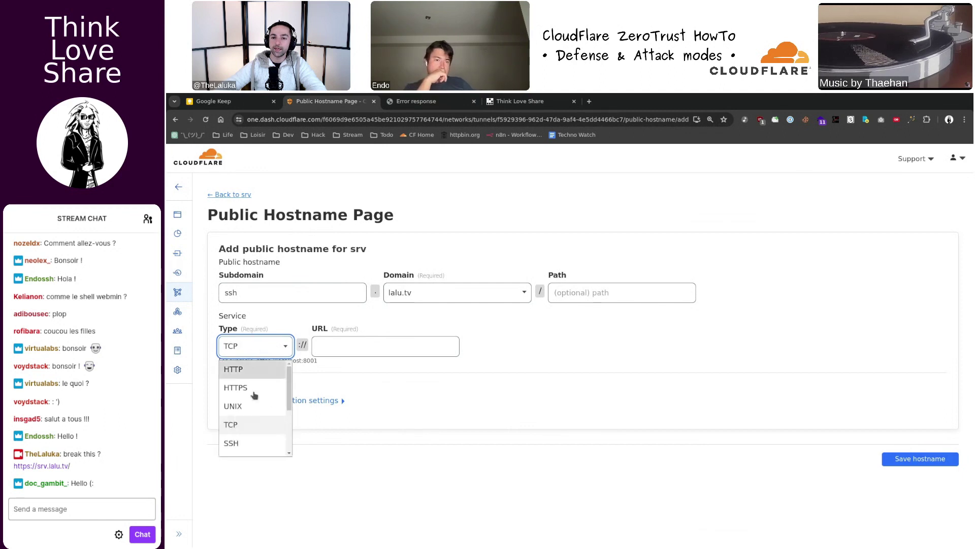
left_click(269, 434)
- Enter service URL 127.0.0.1:22 and save the hostname
left_click(348, 349)
type("127.0.0.1:22")
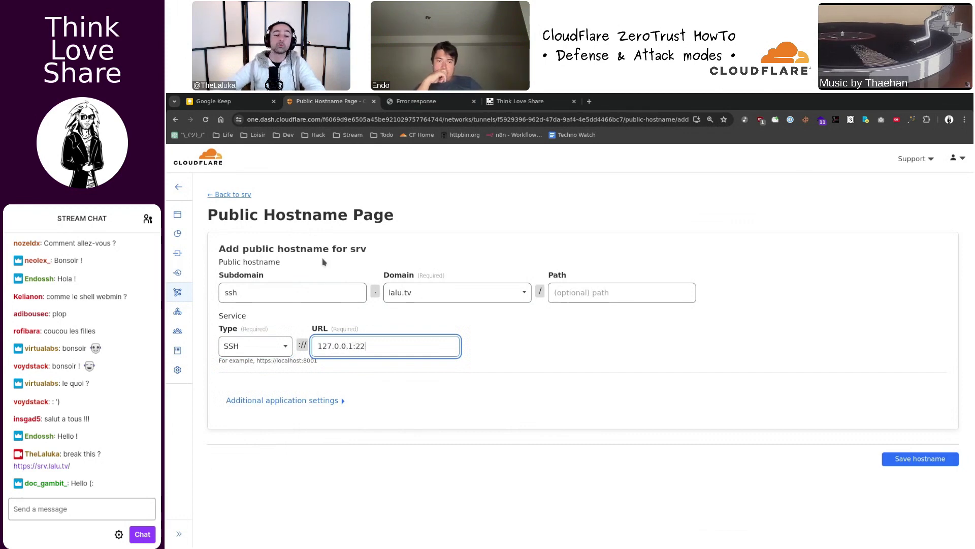
left_click(505, 327)
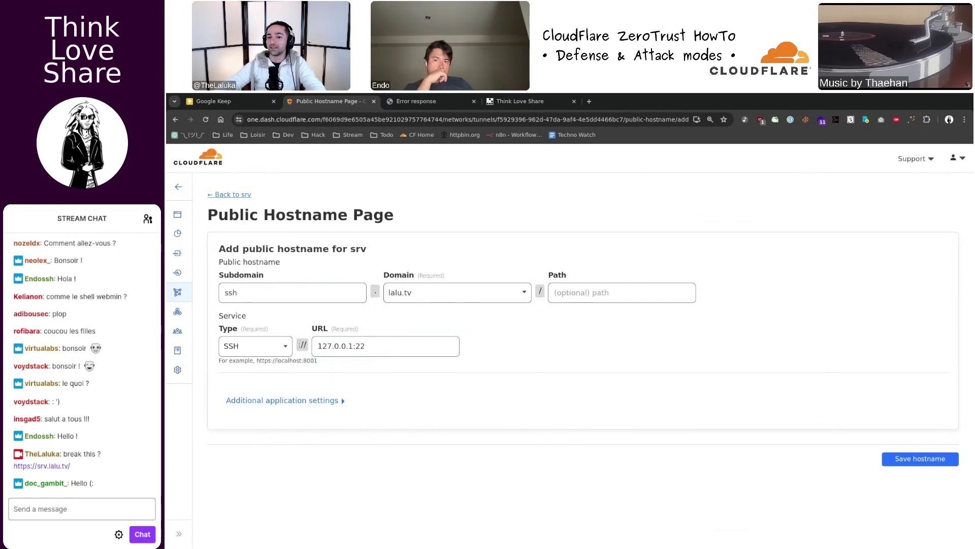
left_click(911, 459)
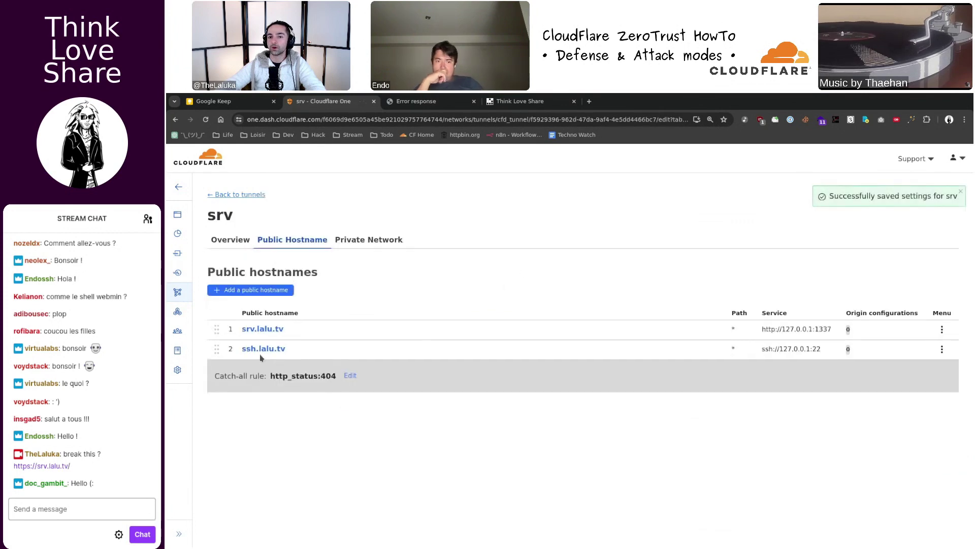
- In a new tmux window, resolve ssh.lalu.tv with dig (104.21.32.242, 172.67.188.77)
left_click(424, 101)
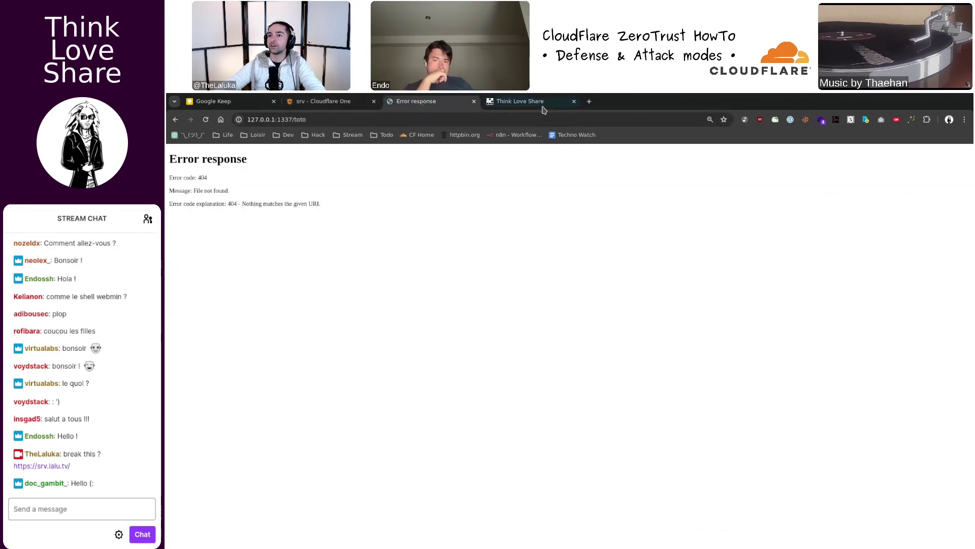
key("super+f")
key("super+f")
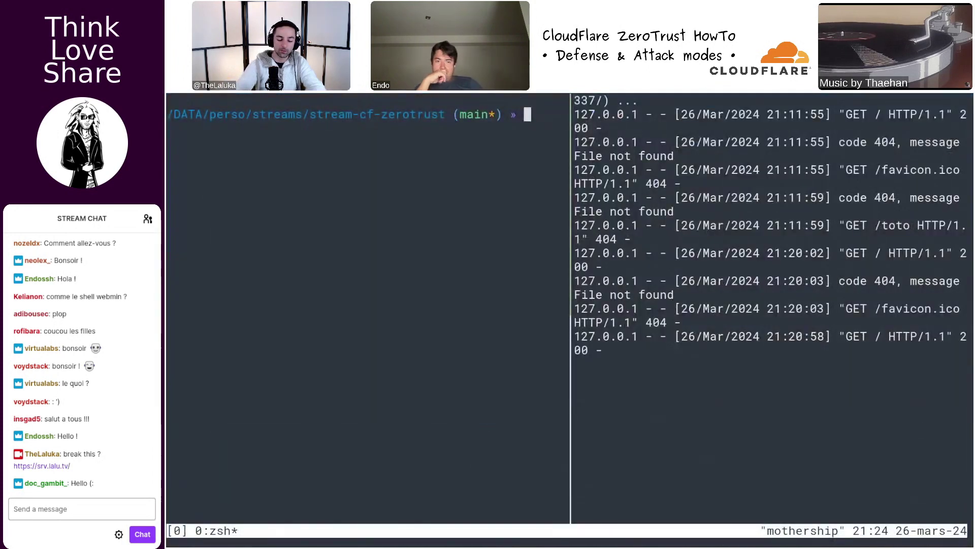
key("ctrl+b")
key("c")
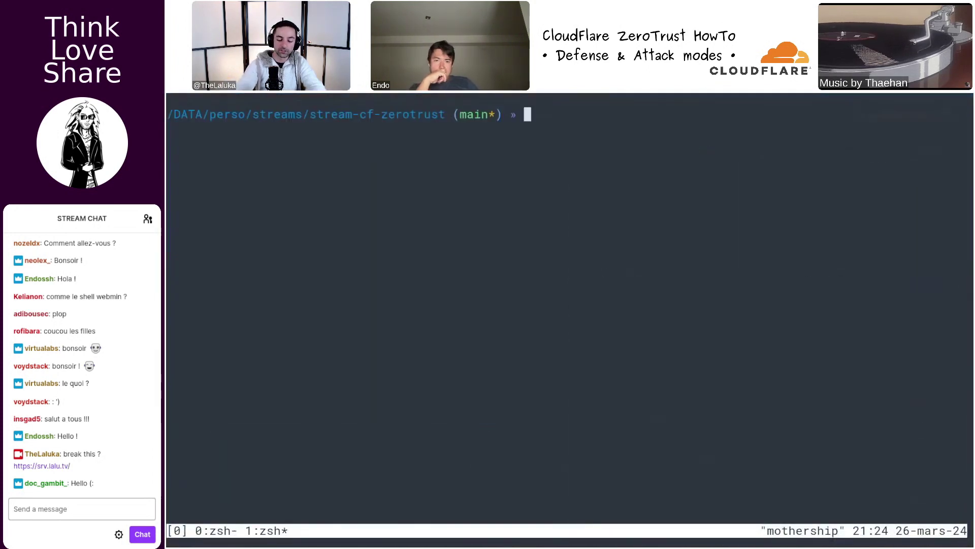
type("dig ssh.lalu.tv")
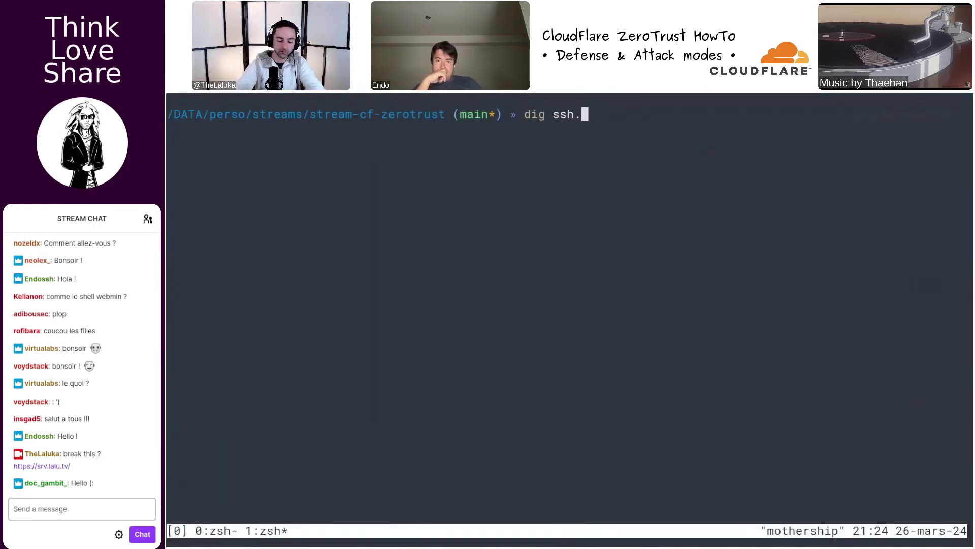
key("Return")
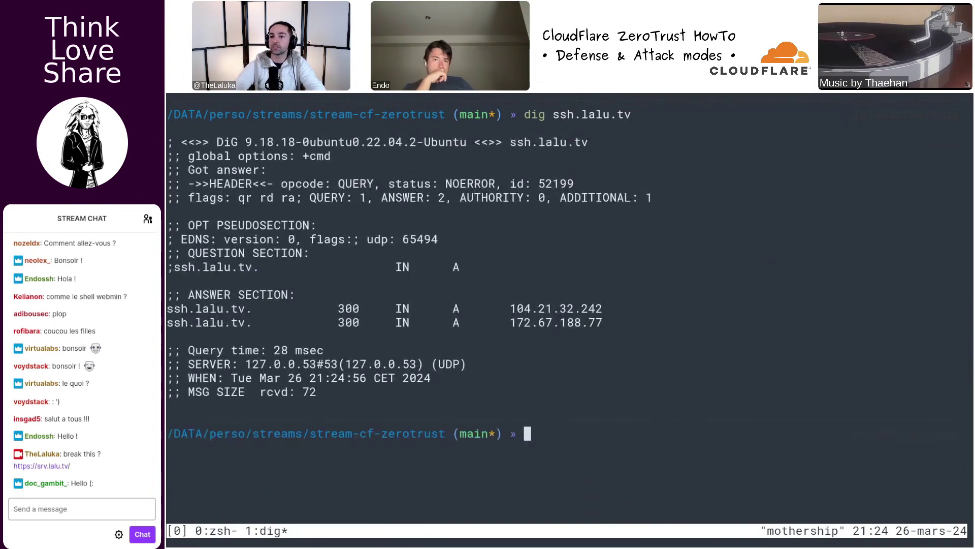
left_click_drag(558, 320, 603, 321)
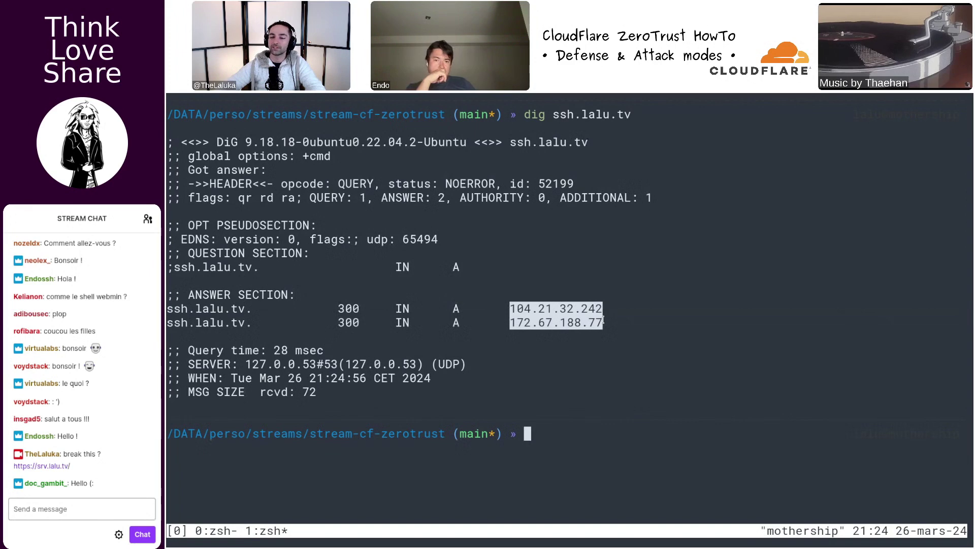
left_click(553, 315)
- Try a direct ssh -v ssh.lalu.tv and interrupt it when it hangs
key("Up")
key("ctrl+a")
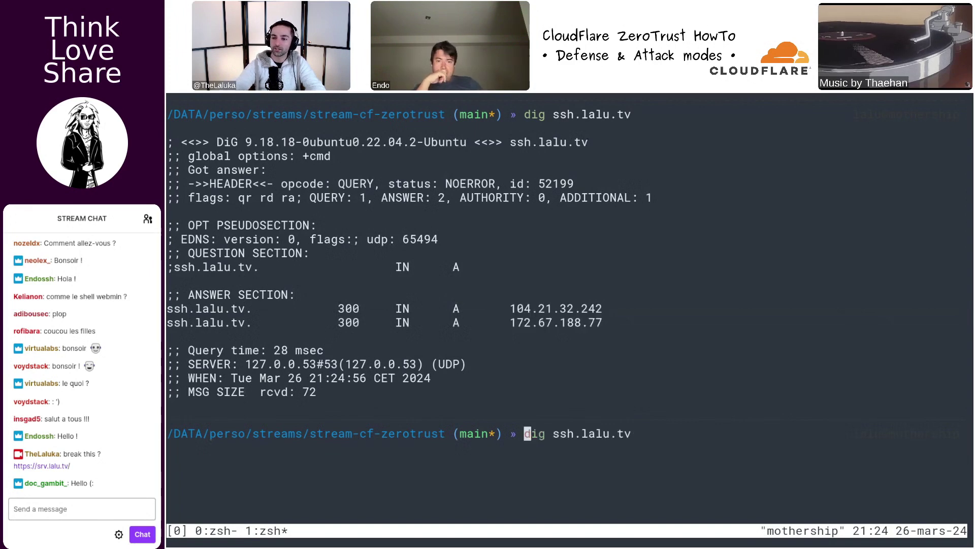
key("alt+d")
type("ssh -v")
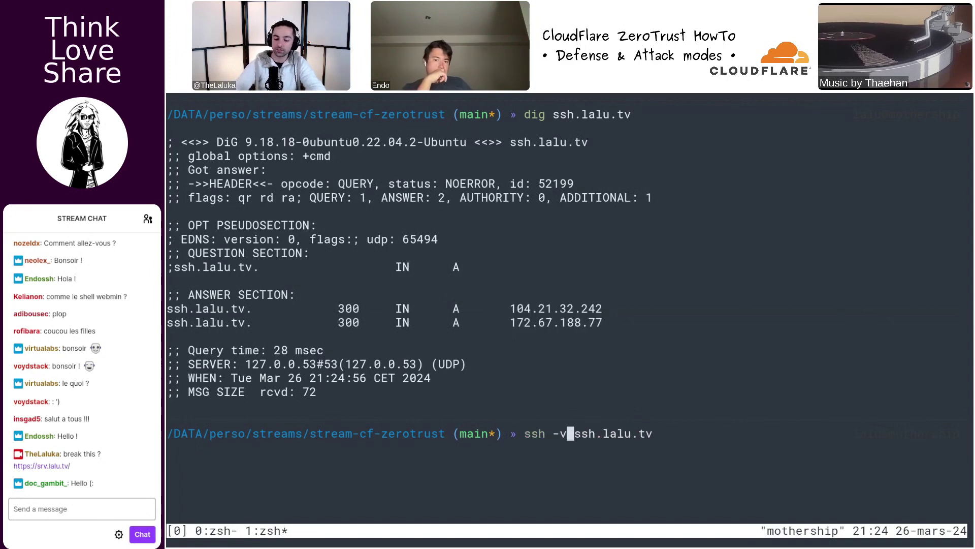
key("ctrl+l")
key("Return")
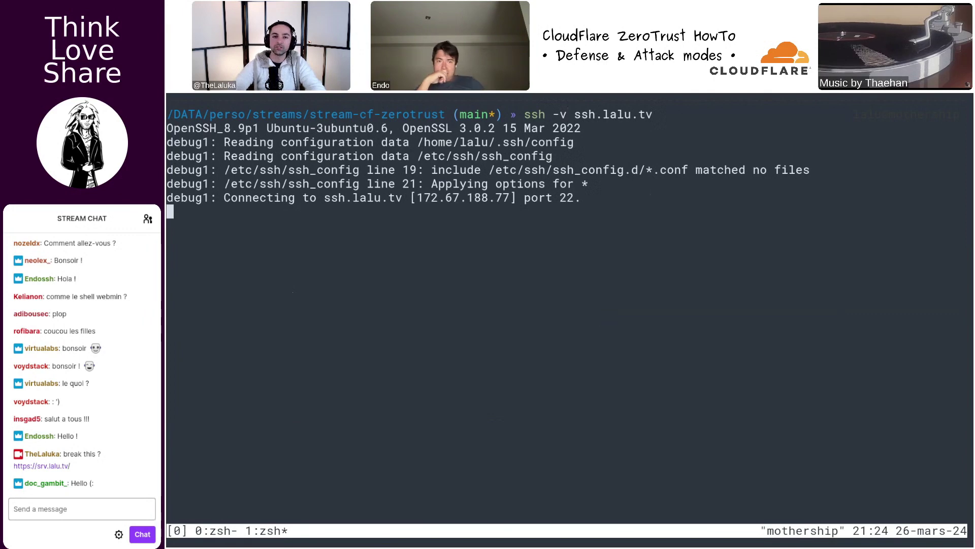
key("Return")
key("Return")
key("Return")
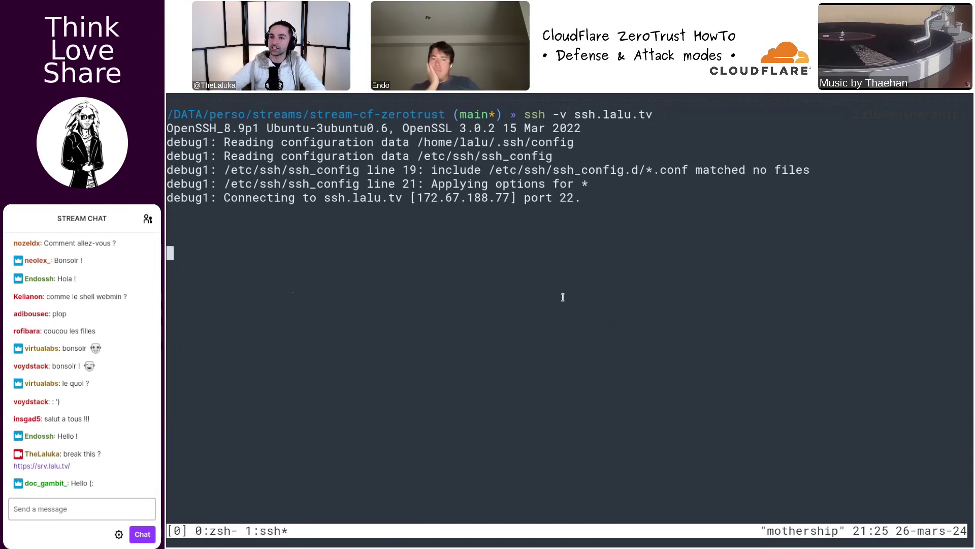
key("ctrl+c")
- Select the ssh -o ProxyCommand cloudflared command on line 60 of cloudflare.md
key("super+f")
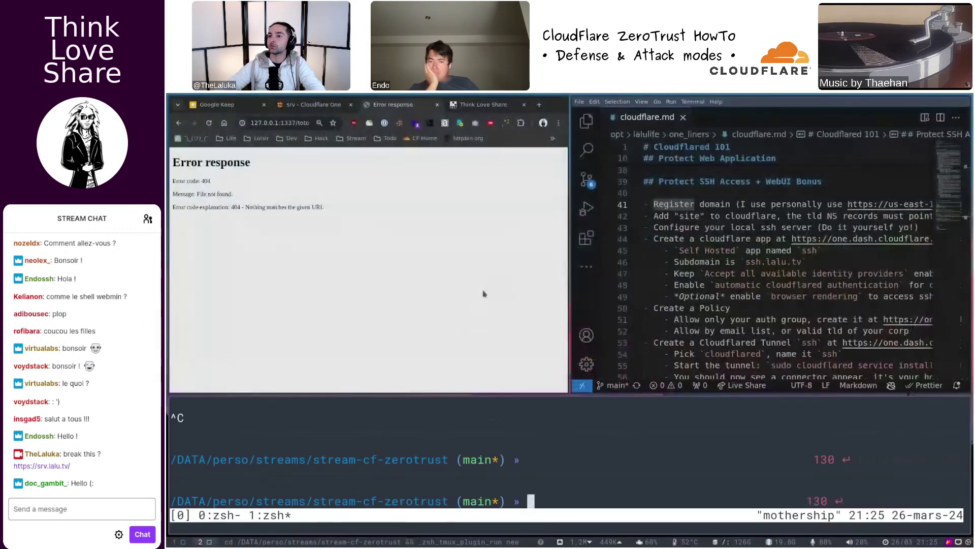
key("super+f")
scroll(613, 309, "down", 2)
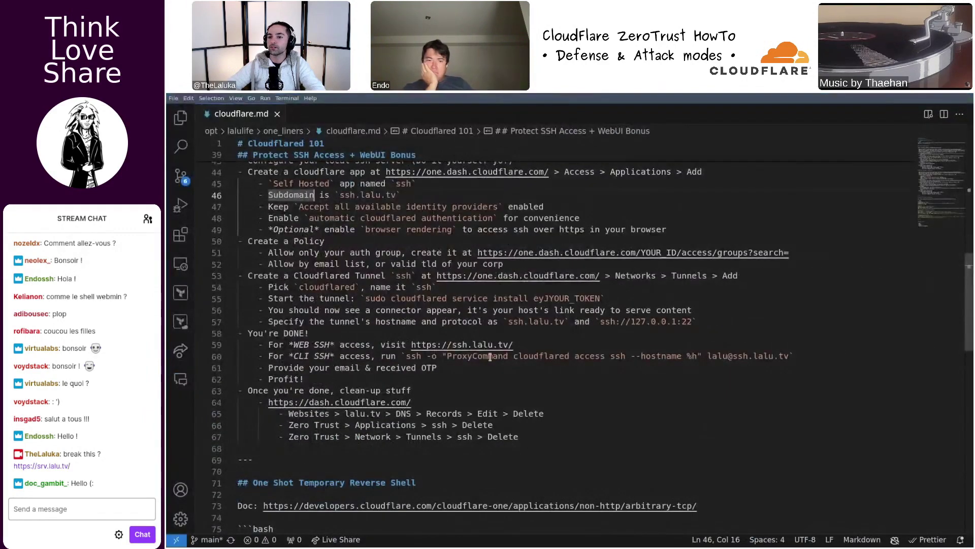
double_click(451, 357)
double_click(536, 357)
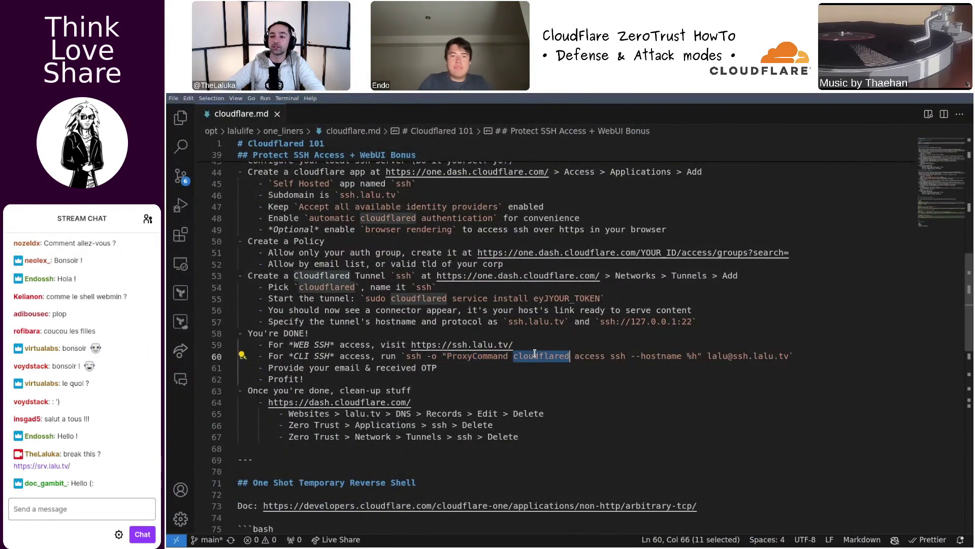
left_click(620, 355)
double_click(620, 356)
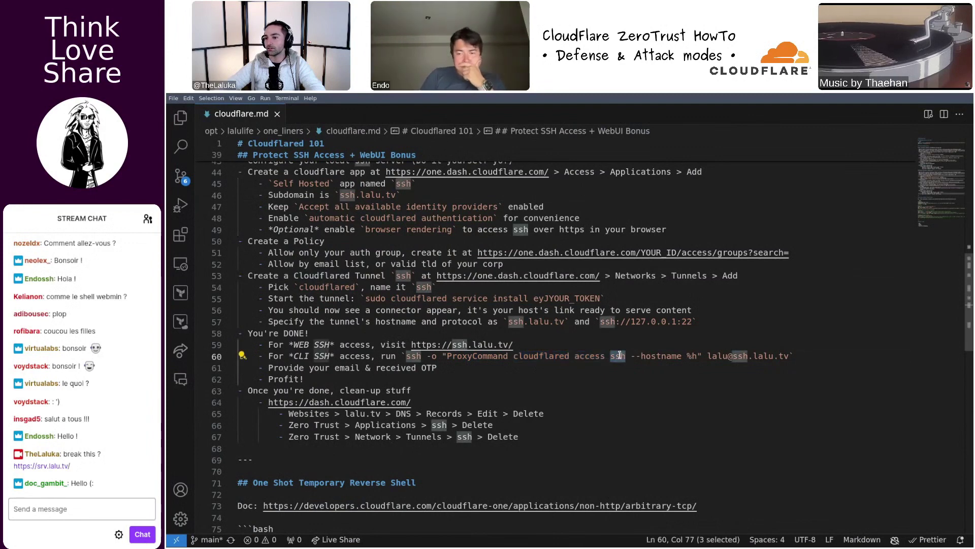
left_click(408, 355)
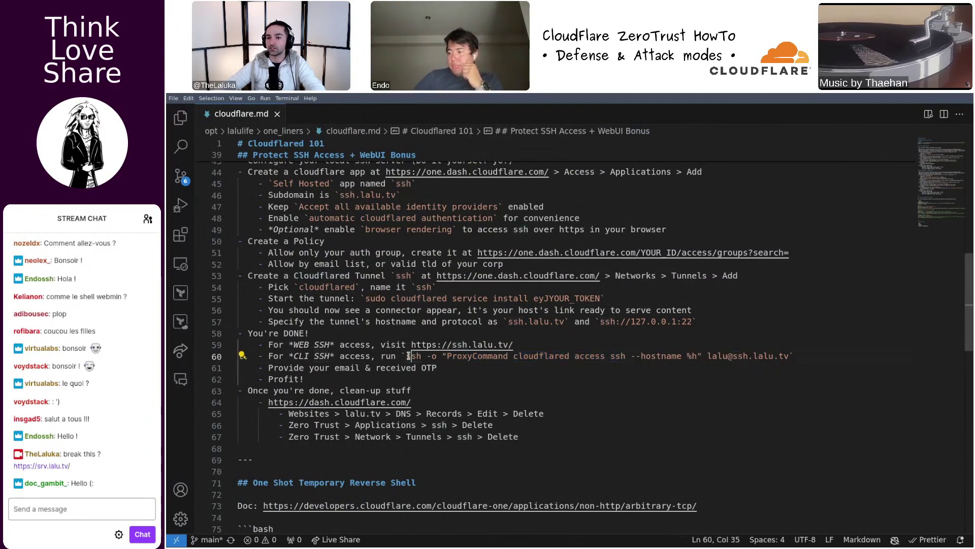
key("shift+End")
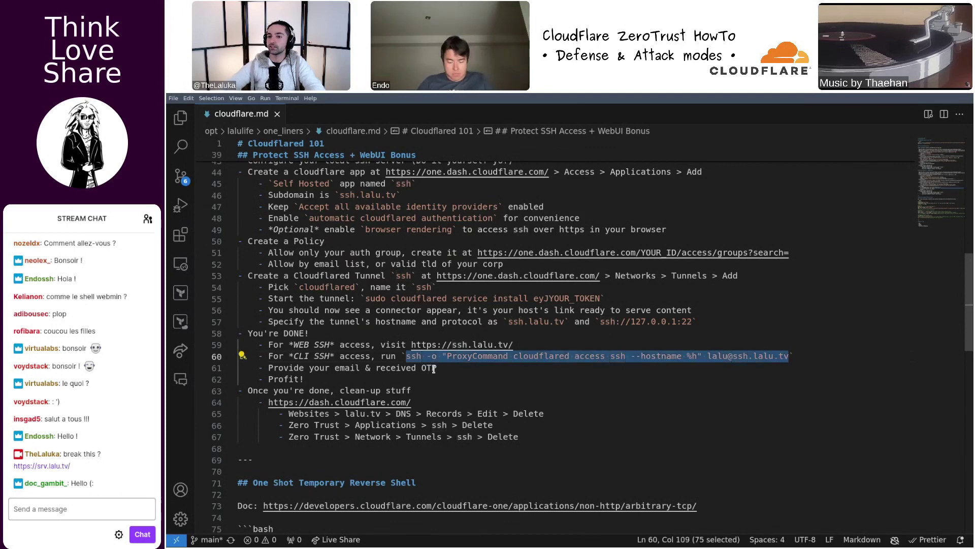
- Copy the ProxyCommand ssh line and run it in the terminal
key("super+f")
key("ctrl+l")
key("ctrl+shift+v")
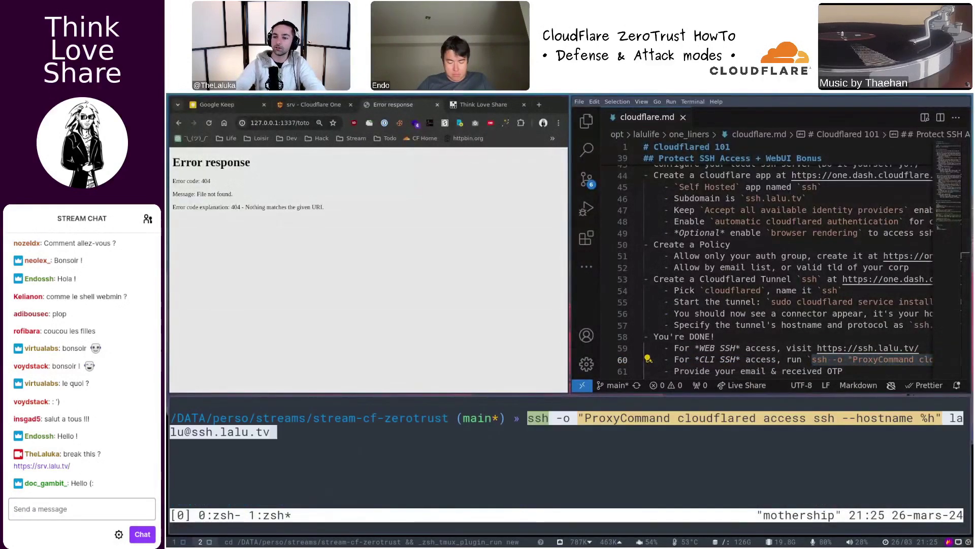
key("Return")
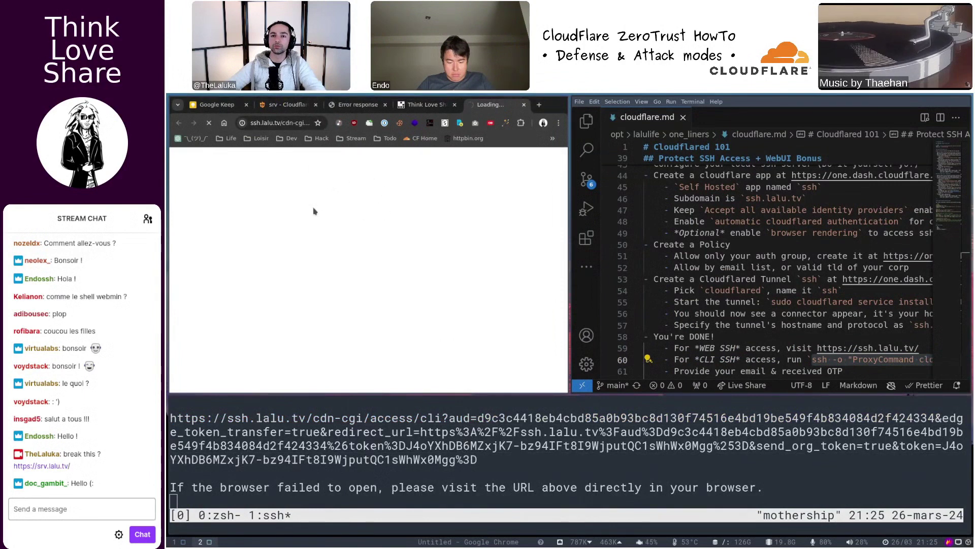
- Approve the command-line access request in the browser and return to the terminal
key("super+f")
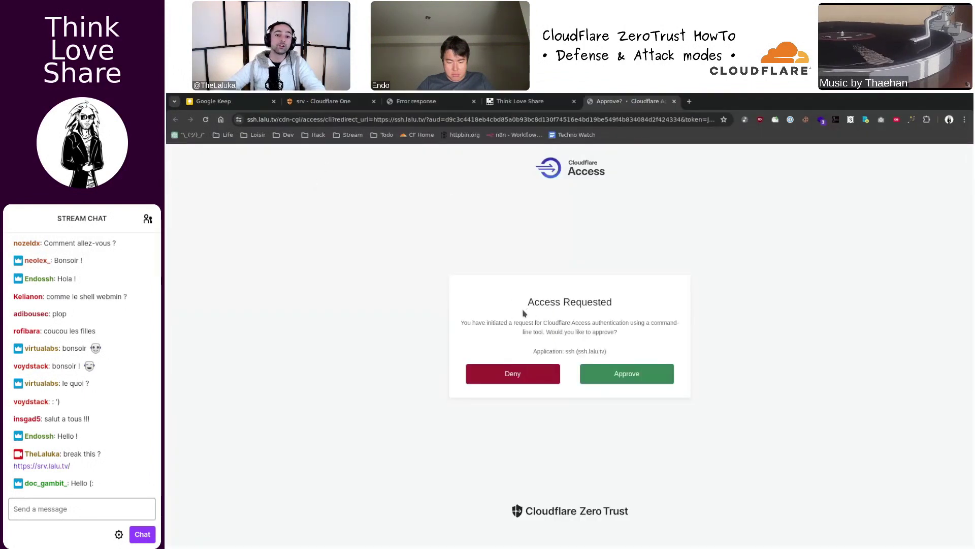
left_click(626, 372)
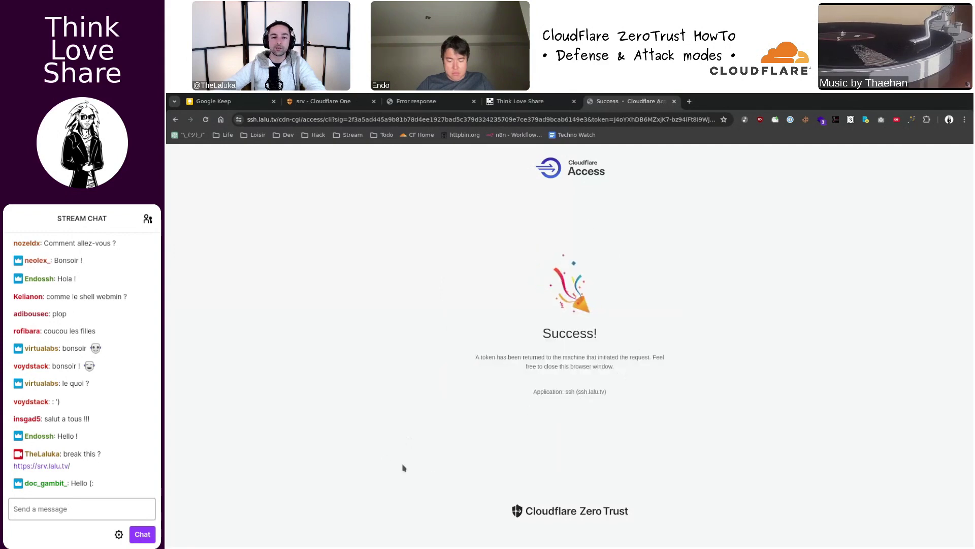
key("ctrl+w")
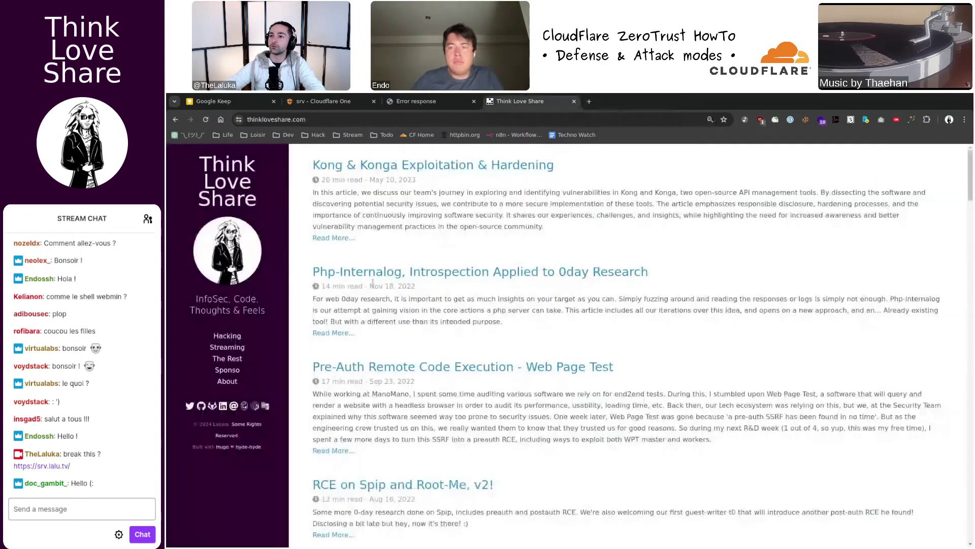
key("super+f")
key("ctrl+w")
key("super+f")
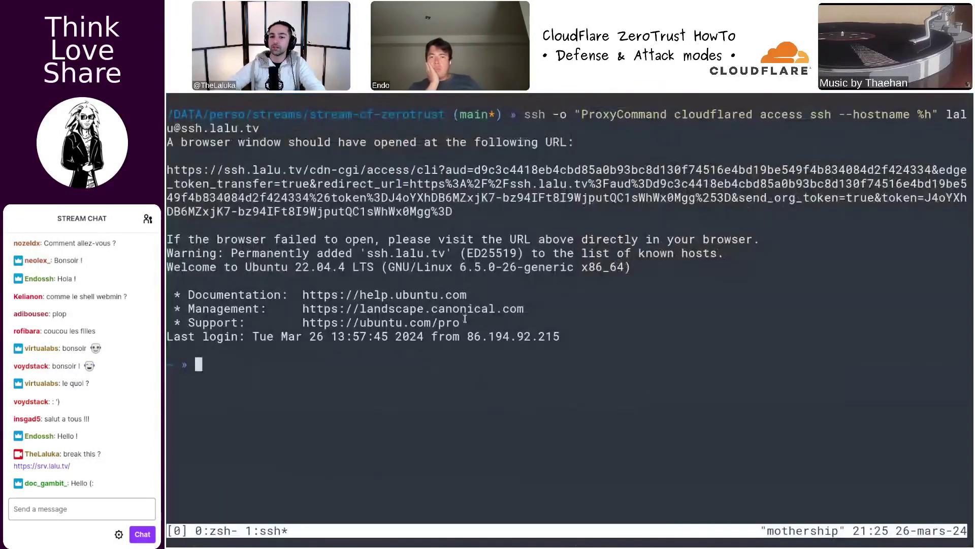